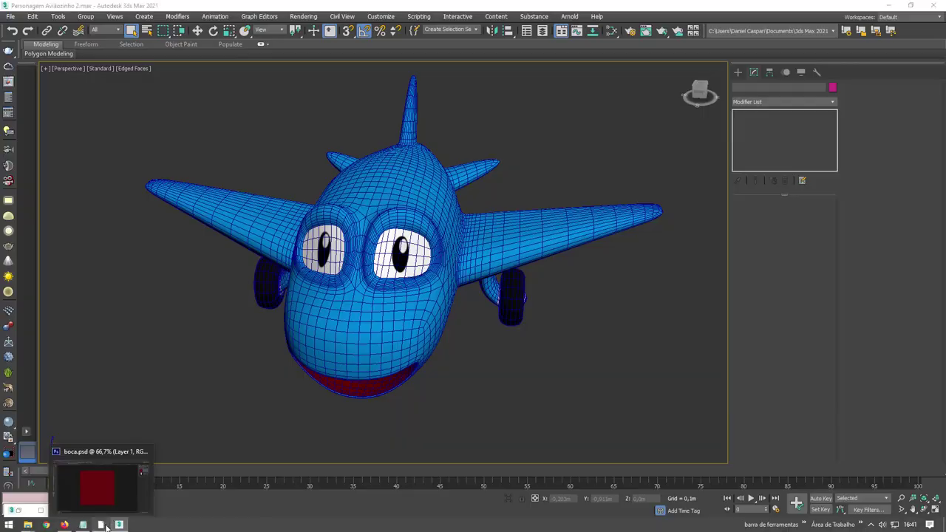
In Photoshop's olhos.psd, group the eye layers above Background into Group 1
{"action": "left_click", "coordinate": [104, 488]}
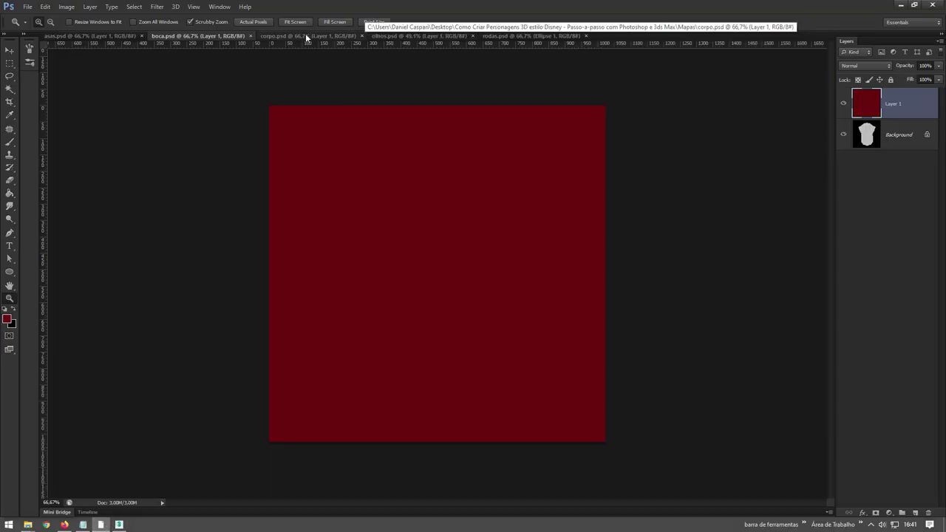
{"action": "left_click", "coordinate": [425, 34]}
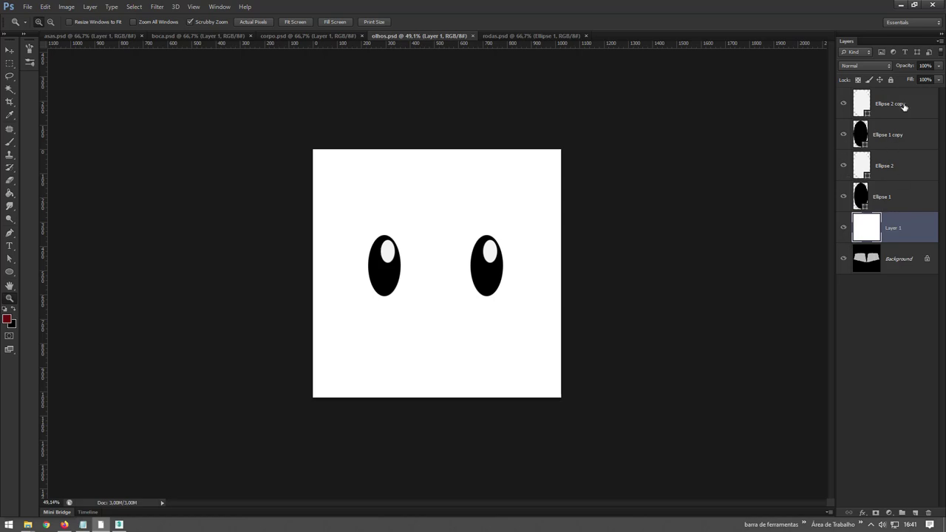
{"action": "left_click", "coordinate": [893, 104], "text": "shift"}
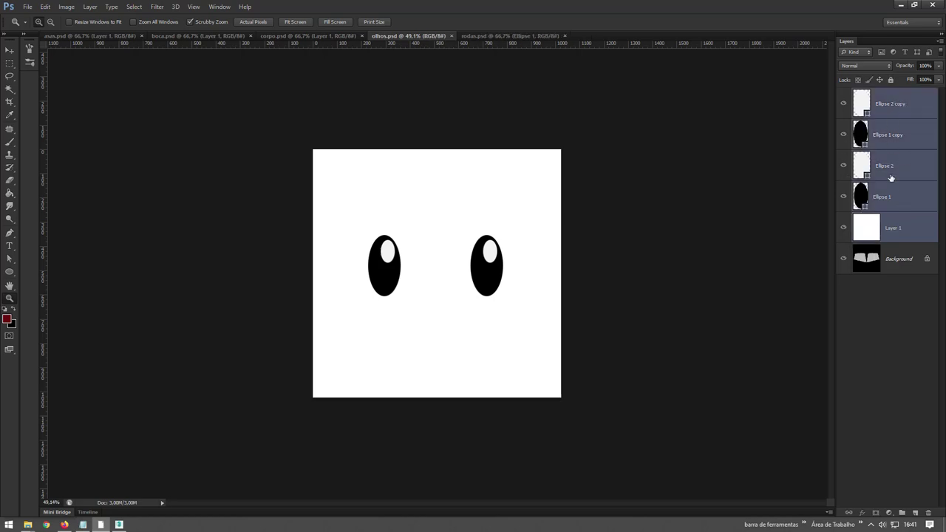
{"action": "key", "text": "ctrl+g"}
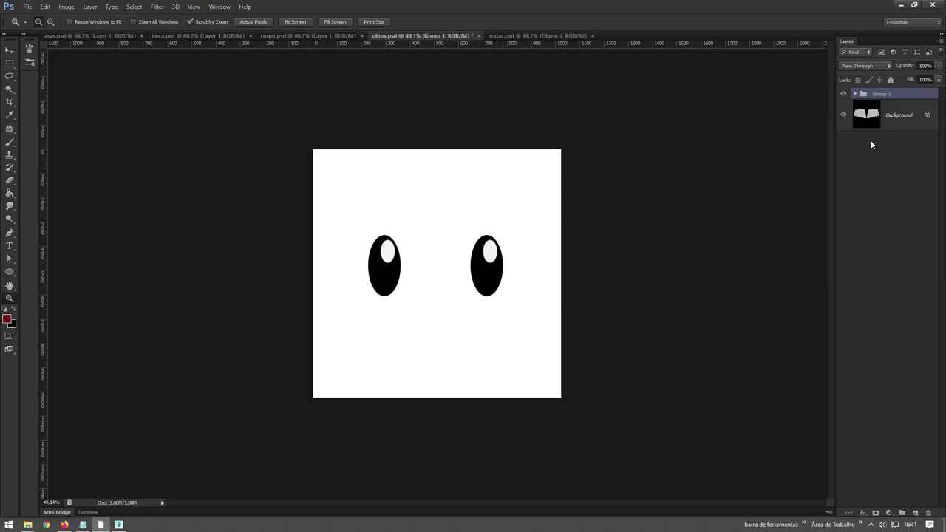
Expand Group 1 and hide its white Layer 1 so the eyes show over the template
{"action": "left_click", "coordinate": [842, 95]}
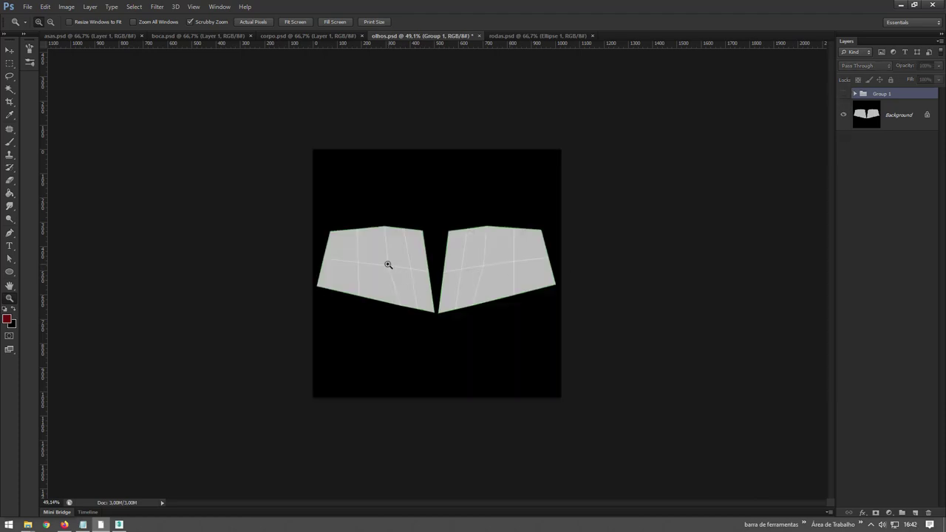
{"action": "left_click_drag", "start_coordinate": [387, 264], "coordinate": [410, 300]}
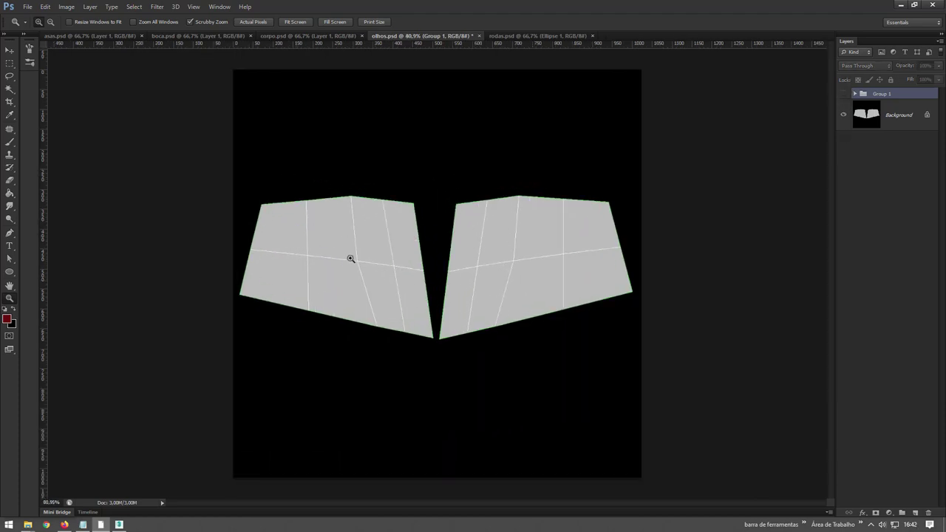
{"action": "left_click", "coordinate": [843, 95]}
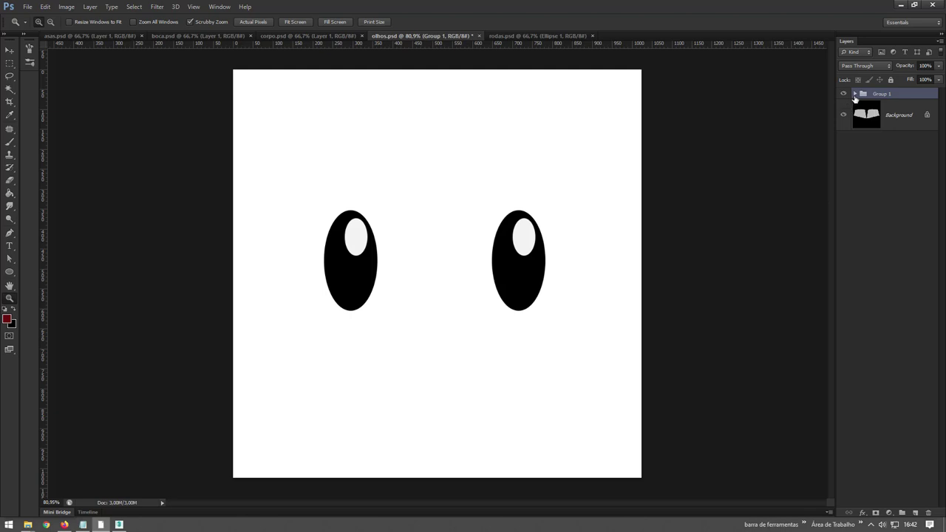
{"action": "left_click", "coordinate": [854, 94]}
{"action": "left_click", "coordinate": [843, 240]}
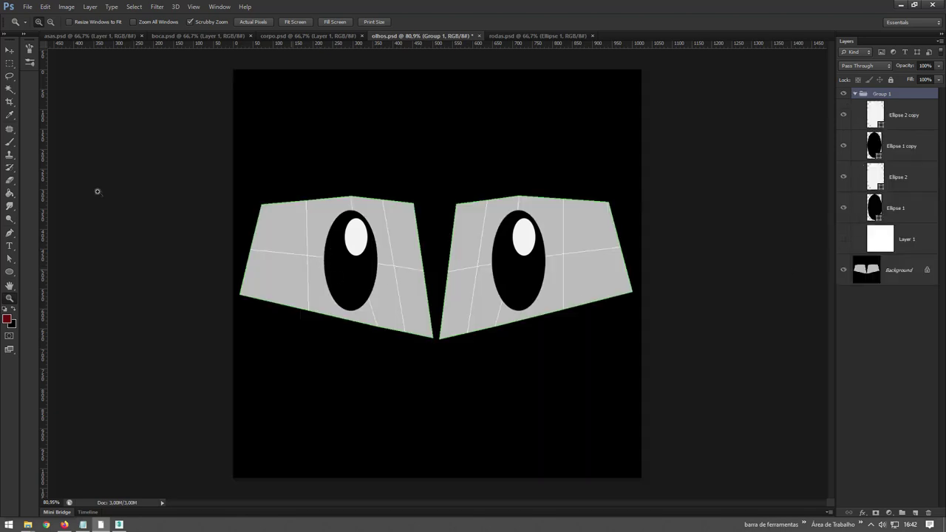
Select the Ellipse 2 copy and Ellipse 1 copy layers with the Move tool
{"action": "left_click", "coordinate": [10, 49]}
{"action": "left_click", "coordinate": [900, 116]}
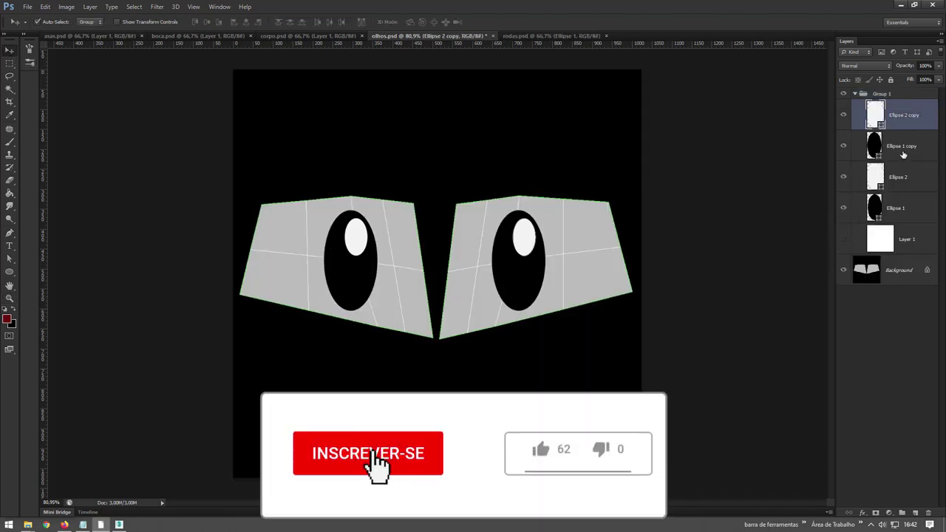
{"action": "left_click", "coordinate": [902, 152], "text": "ctrl"}
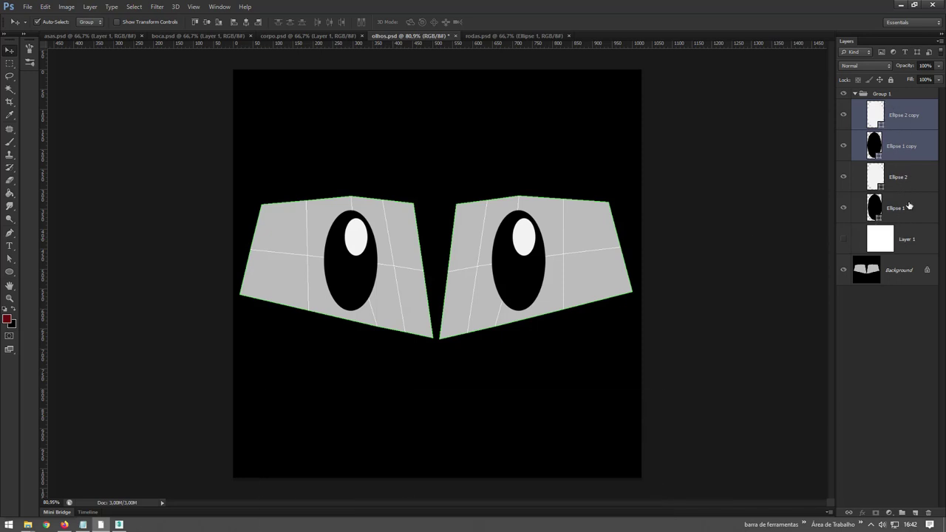
Shrink all four Ellipse eye layers together to about 73% size
{"action": "left_click", "coordinate": [908, 206], "text": "shift"}
{"action": "key", "text": "ctrl+t"}
{"action": "mouse_move", "coordinate": [546, 209]}
{"action": "left_mouse_down", "text": "shift"}
{"action": "mouse_move", "coordinate": [482, 238]}
{"action": "mouse_move", "coordinate": [476, 228]}
{"action": "left_mouse_up", "text": "shift"}
{"action": "key", "text": "Return"}
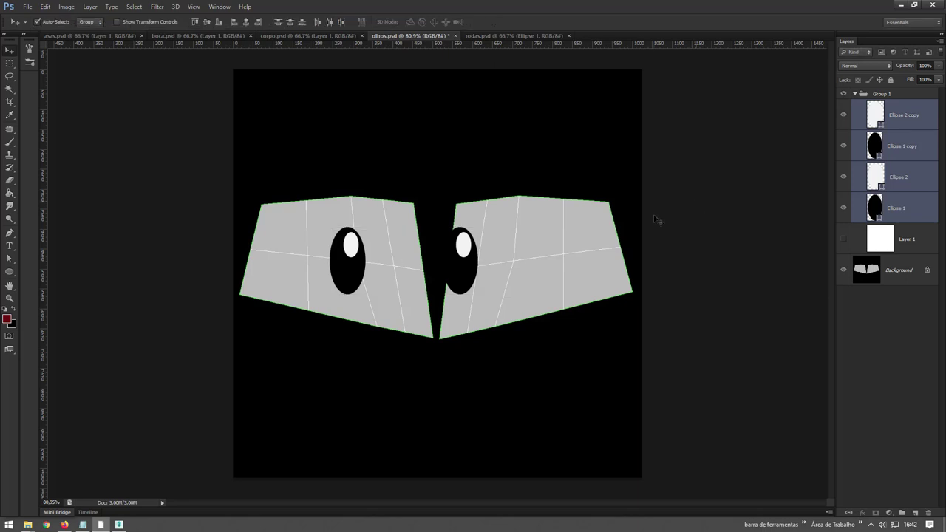
Move the right eye about 90 px to the right and show the white Layer 1 again
{"action": "left_click", "coordinate": [900, 160]}
{"action": "left_click", "coordinate": [903, 115], "text": "ctrl"}
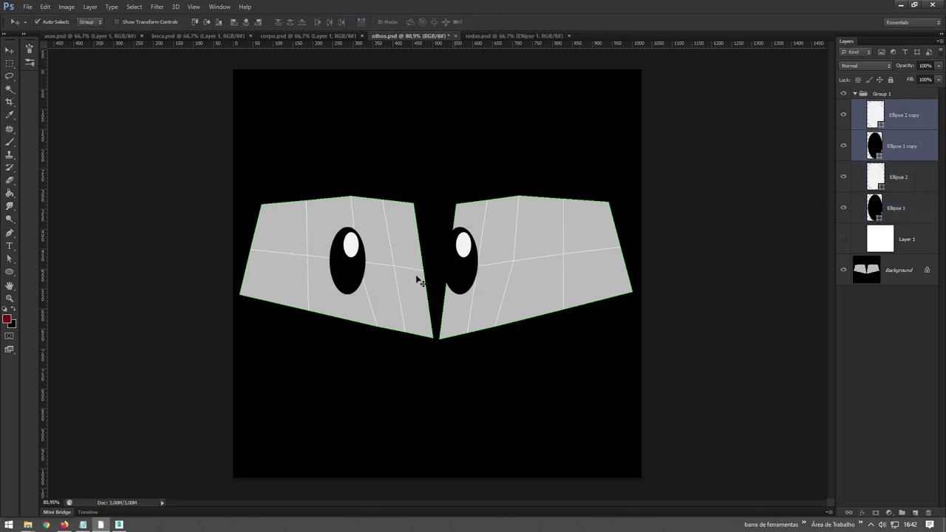
{"action": "key", "text": "ctrl+t"}
{"action": "left_click_drag", "start_coordinate": [471, 273], "coordinate": [537, 274]}
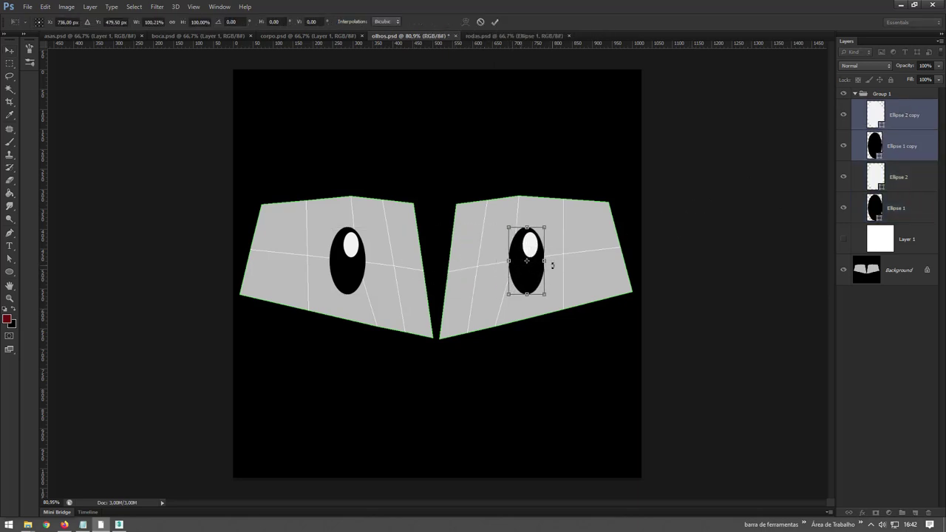
{"action": "key", "text": "Return"}
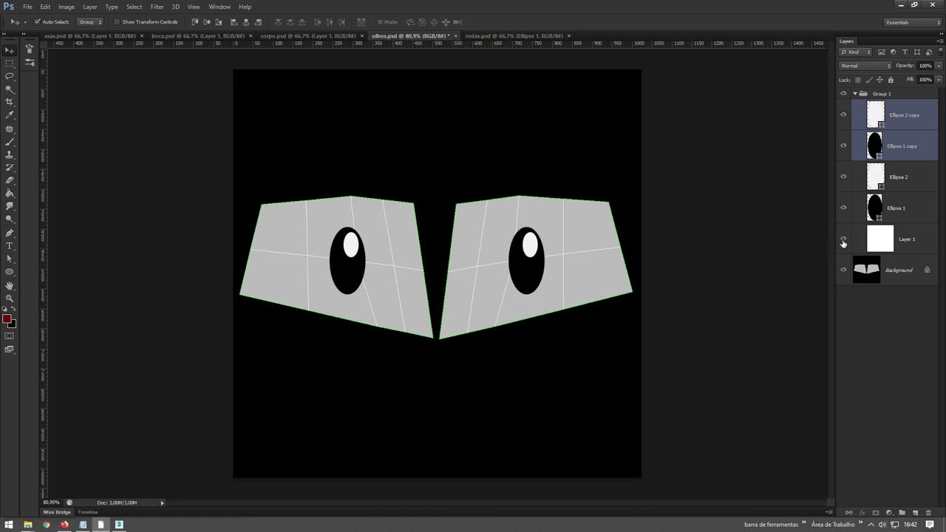
{"action": "left_click", "coordinate": [843, 240]}
Back in 3ds Max, select the airplane and go to its Editable Poly level
{"action": "left_click", "coordinate": [121, 520]}
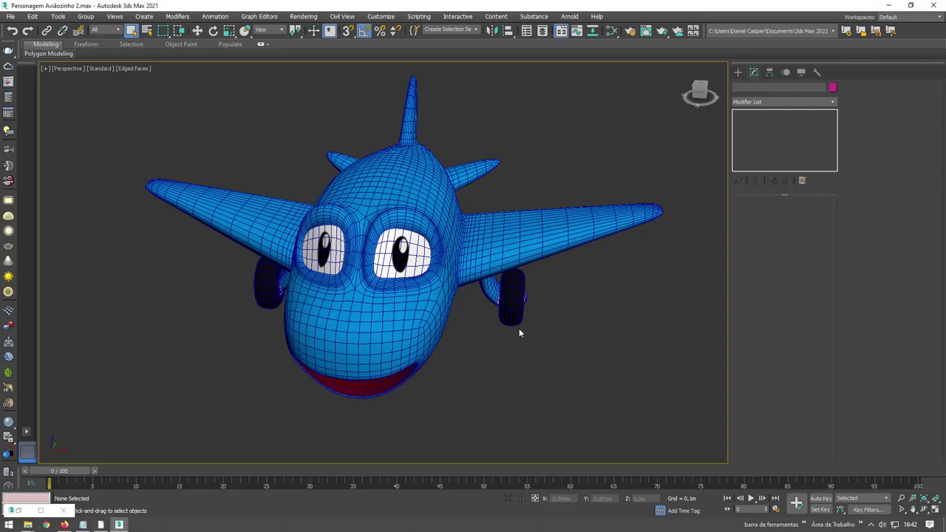
{"action": "middle_click_drag", "start_coordinate": [430, 337], "coordinate": [529, 281], "text": "alt"}
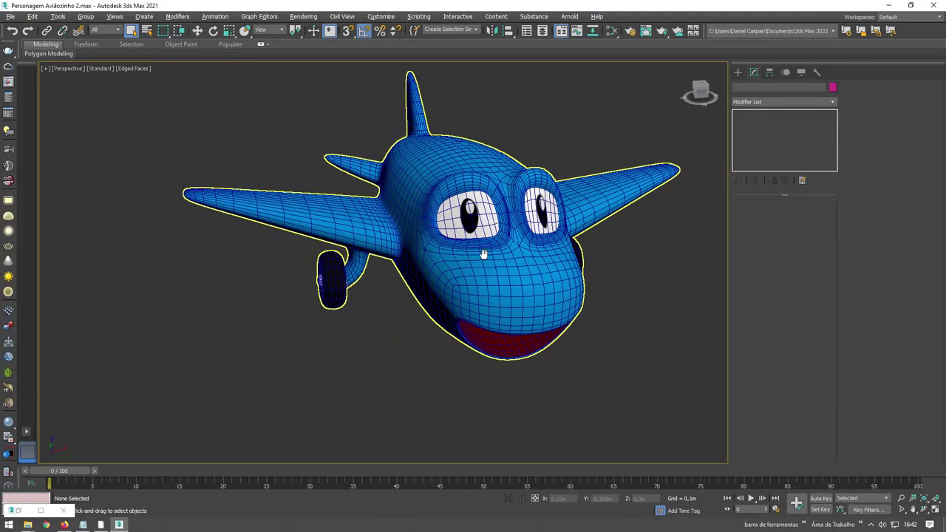
{"action": "scroll", "coordinate": [521, 212], "scroll_direction": "up", "scroll_amount": 5}
{"action": "left_click", "coordinate": [529, 219]}
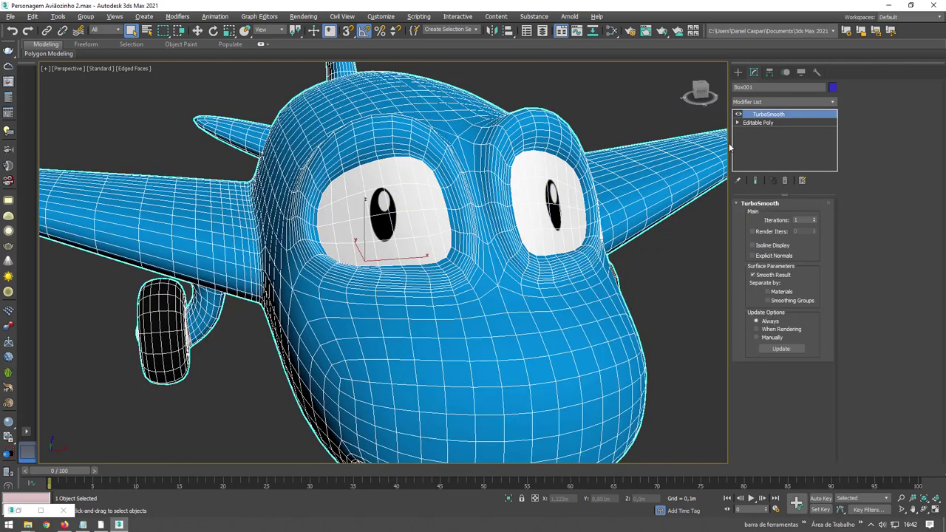
{"action": "left_click", "coordinate": [763, 124]}
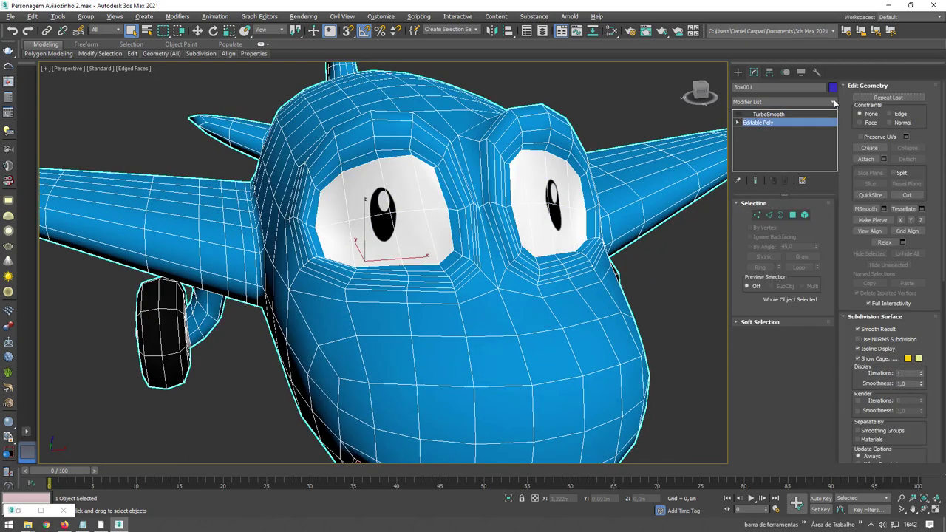
{"action": "left_click", "coordinate": [833, 102]}
{"action": "scroll", "coordinate": [813, 369], "scroll_direction": "down", "scroll_amount": 10}
{"action": "scroll", "coordinate": [786, 360], "scroll_direction": "down", "scroll_amount": 5}
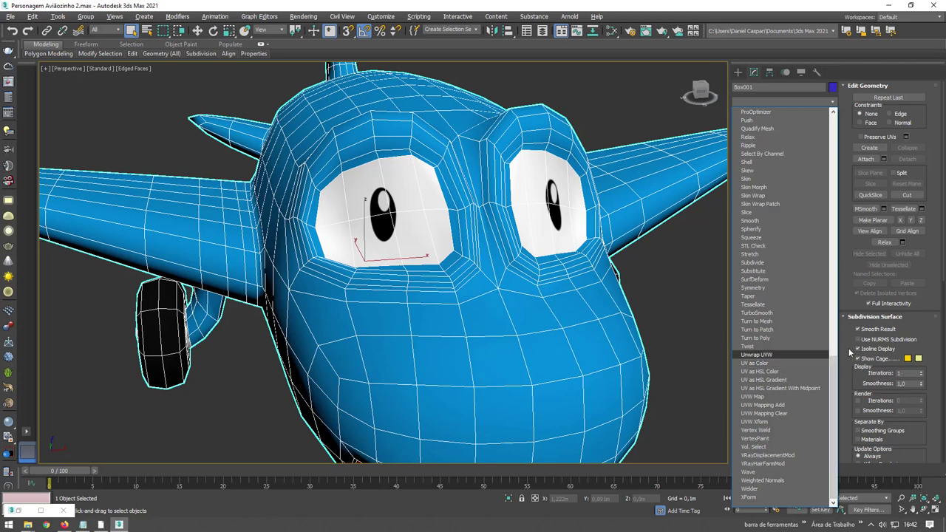
{"action": "left_click", "coordinate": [796, 104]}
With the eye polygons selected in Polygon mode, add an Unwrap UVW modifier
{"action": "left_click", "coordinate": [794, 213]}
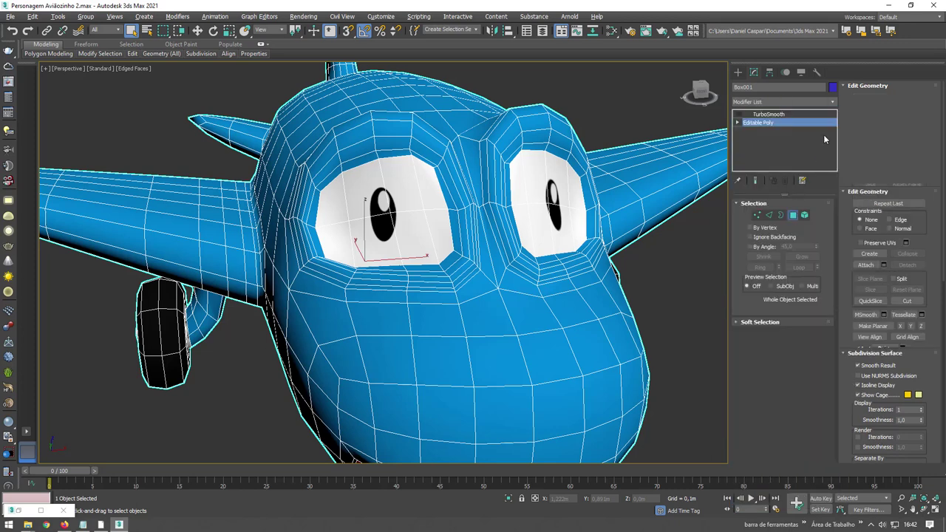
{"action": "left_click", "coordinate": [833, 102]}
{"action": "scroll", "coordinate": [783, 369], "scroll_direction": "down", "scroll_amount": 5}
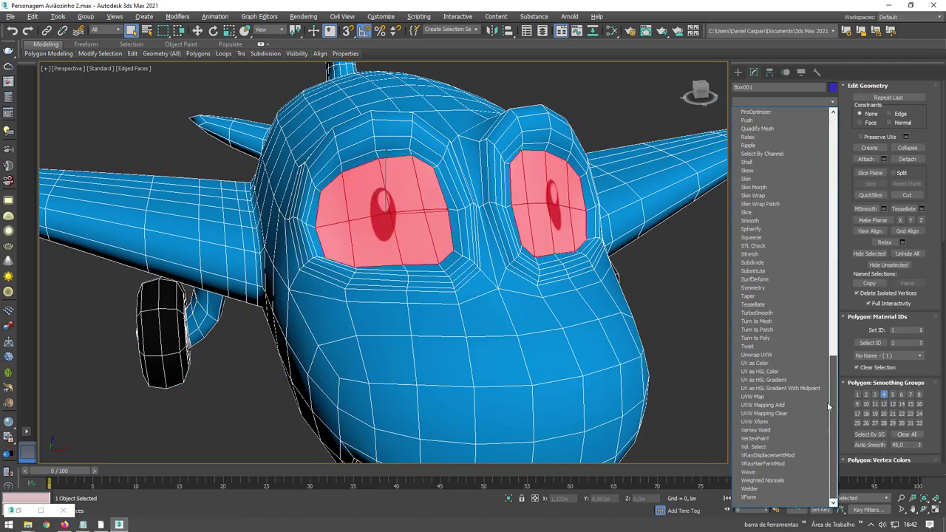
{"action": "scroll", "coordinate": [783, 369], "scroll_direction": "down", "scroll_amount": 3}
{"action": "left_click", "coordinate": [808, 361]}
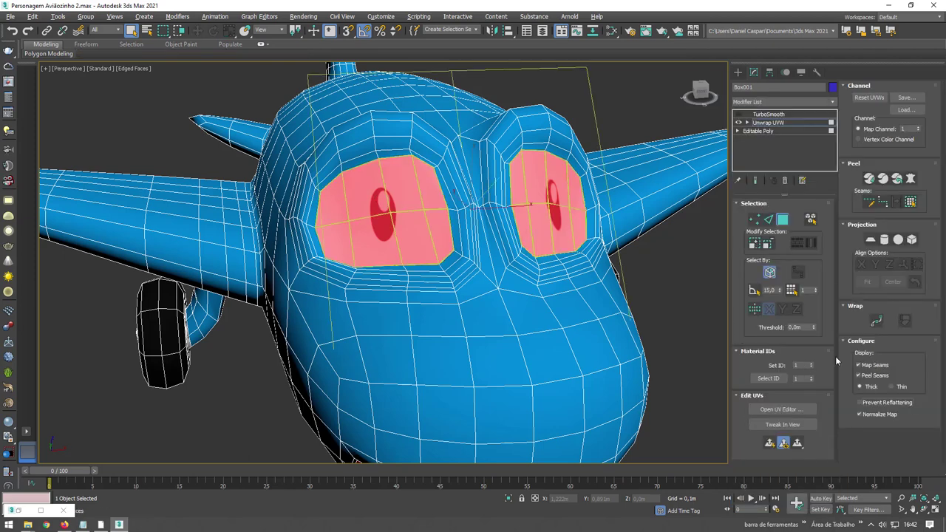
In the UV editor, scale both eye UV islands down
{"action": "left_click", "coordinate": [782, 410]}
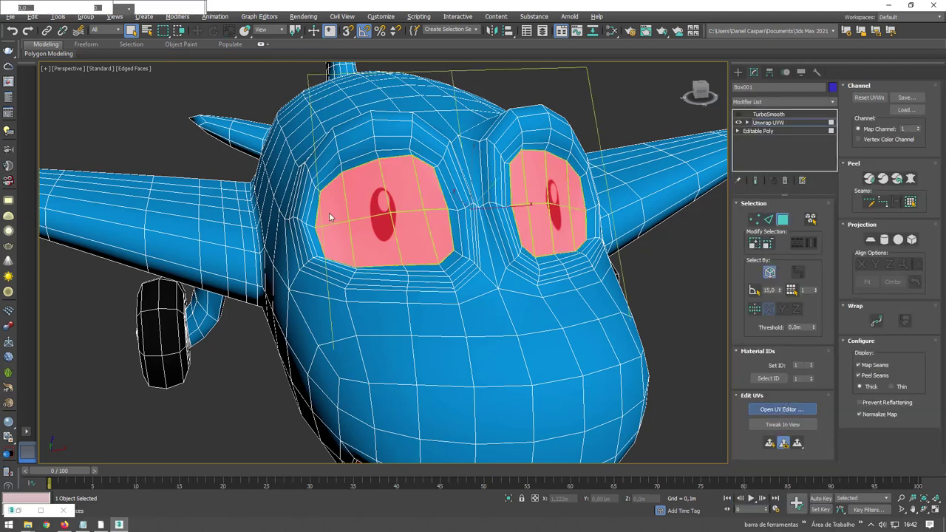
{"action": "left_click", "coordinate": [39, 72]}
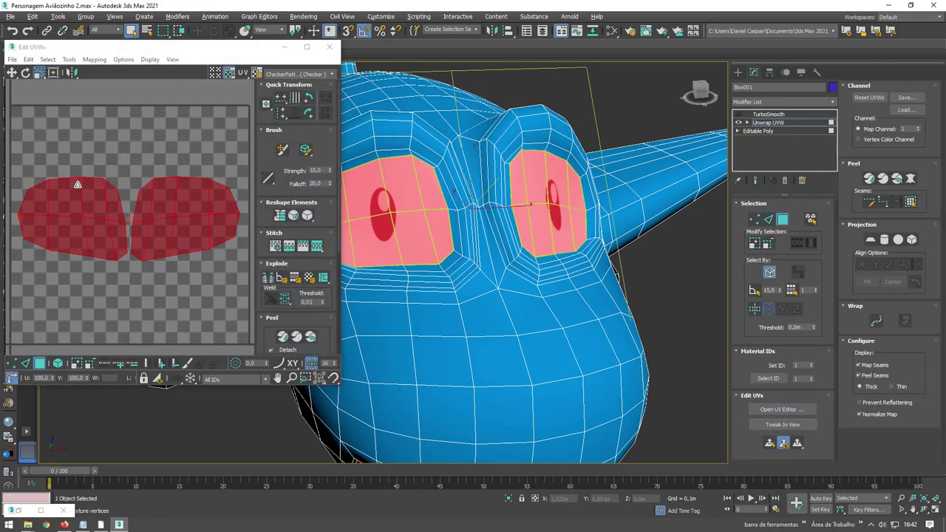
{"action": "left_click_drag", "start_coordinate": [81, 215], "coordinate": [81, 247]}
{"action": "left_click", "coordinate": [85, 221]}
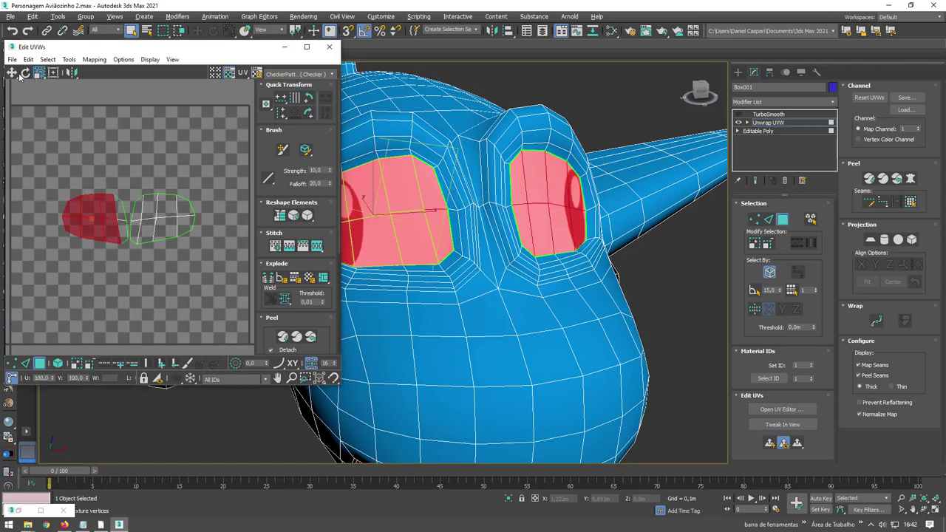
Move the right eye UV island rightward, nudge the left one down, and open the material editor
{"action": "key", "text": "w"}
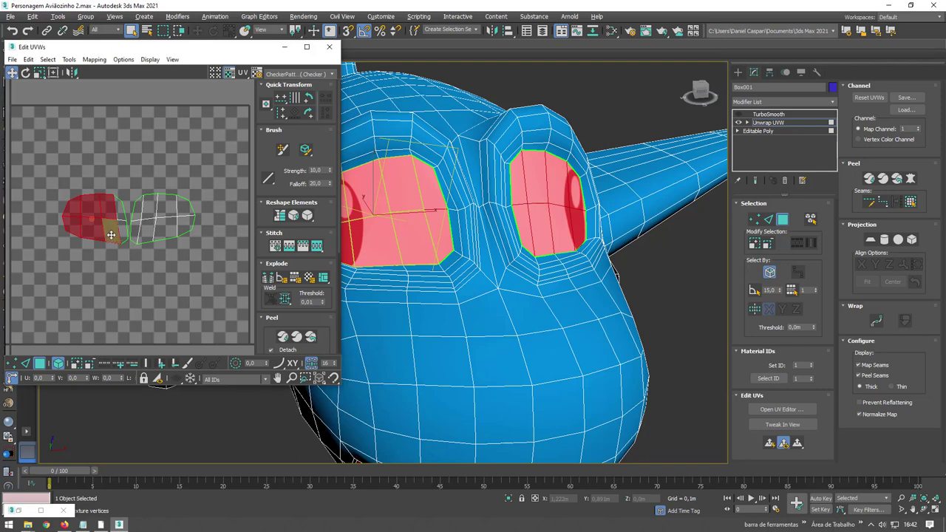
{"action": "left_click", "coordinate": [114, 233]}
{"action": "mouse_move", "coordinate": [60, 158]}
{"action": "left_mouse_down"}
{"action": "mouse_move", "coordinate": [109, 239]}
{"action": "mouse_move", "coordinate": [91, 240]}
{"action": "left_mouse_up"}
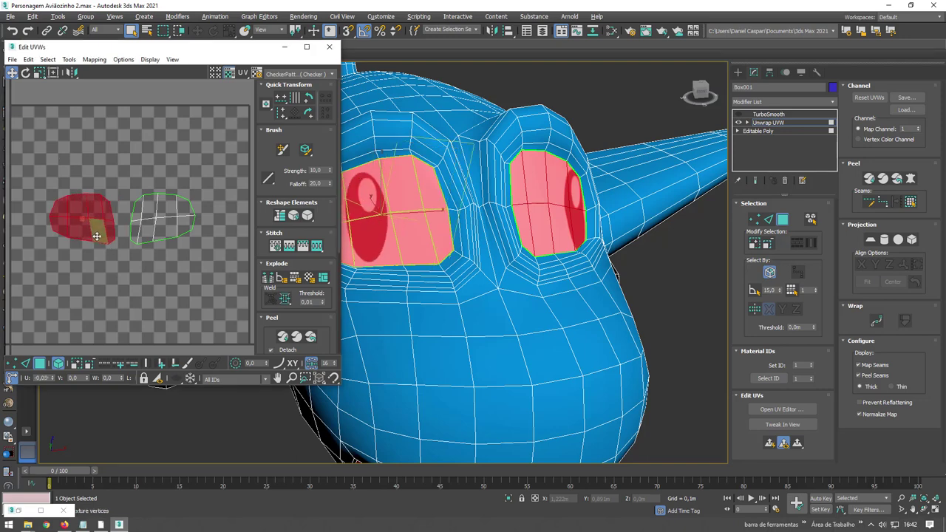
{"action": "left_click", "coordinate": [147, 229]}
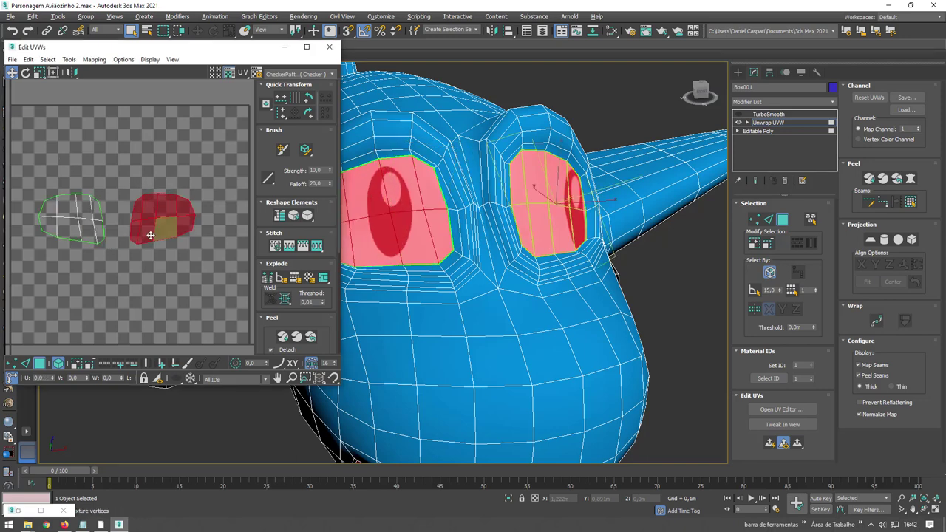
{"action": "left_click_drag", "start_coordinate": [147, 229], "coordinate": [177, 233]}
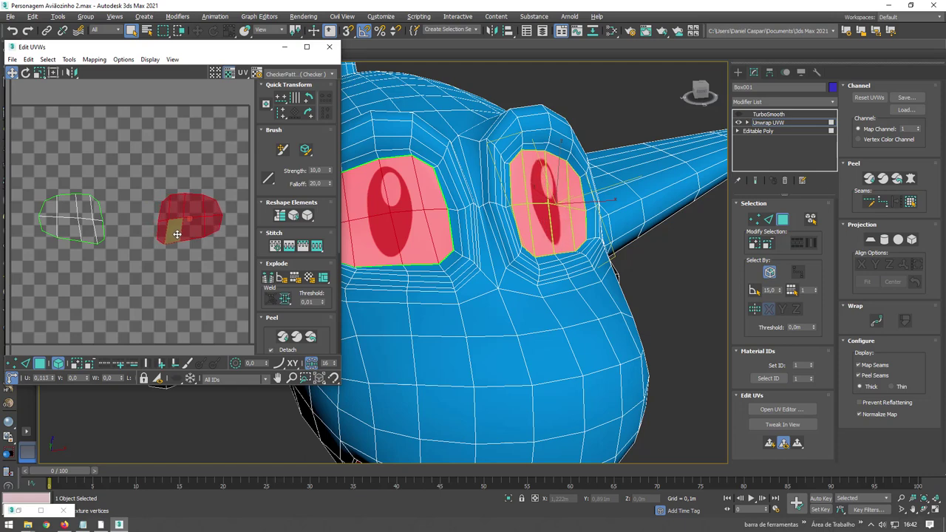
{"action": "mouse_move", "coordinate": [74, 213]}
{"action": "left_mouse_down"}
{"action": "mouse_move", "coordinate": [77, 230]}
{"action": "mouse_move", "coordinate": [87, 219]}
{"action": "left_mouse_up"}
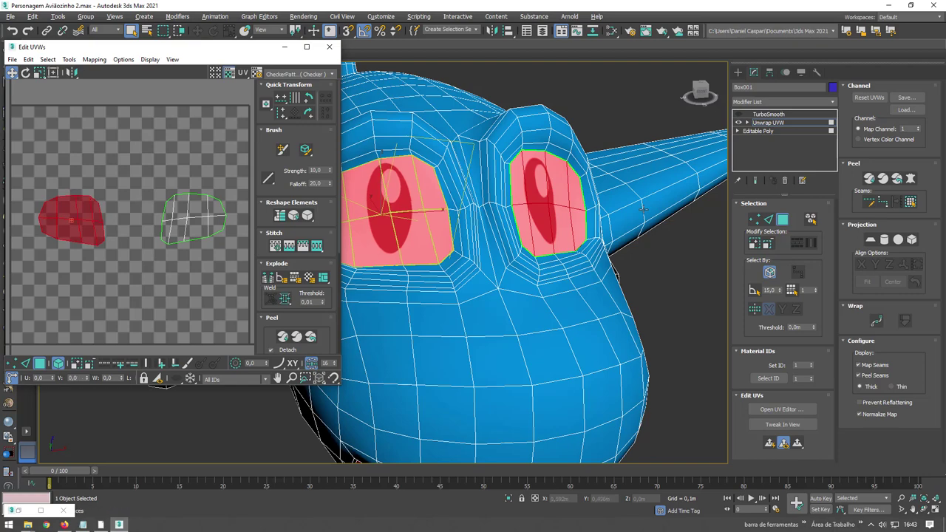
{"action": "left_click", "coordinate": [612, 31]}
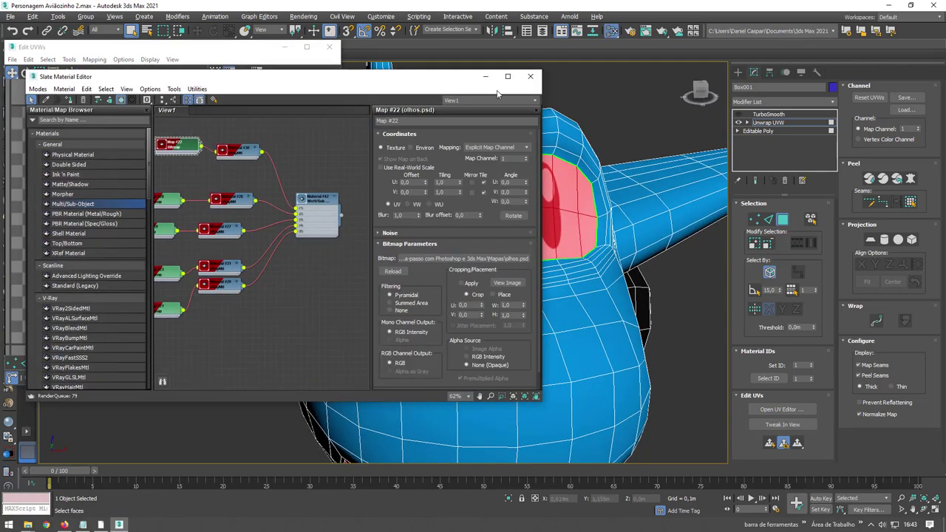
Test the olhos.psd U Offset at 0.08, return it to 0, and close the Slate Material Editor
{"action": "middle_click_drag", "start_coordinate": [636, 221], "coordinate": [650, 244], "text": "alt"}
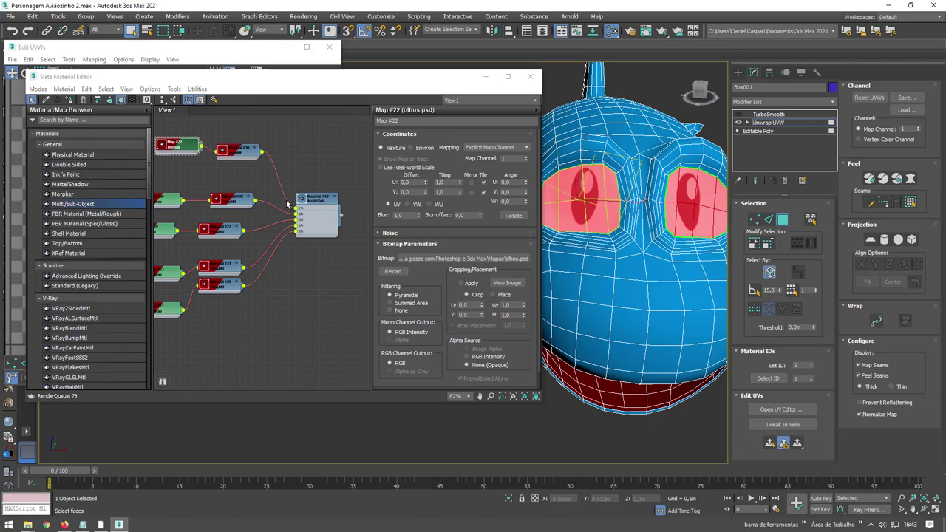
{"action": "left_click_drag", "start_coordinate": [425, 183], "coordinate": [432, 178]}
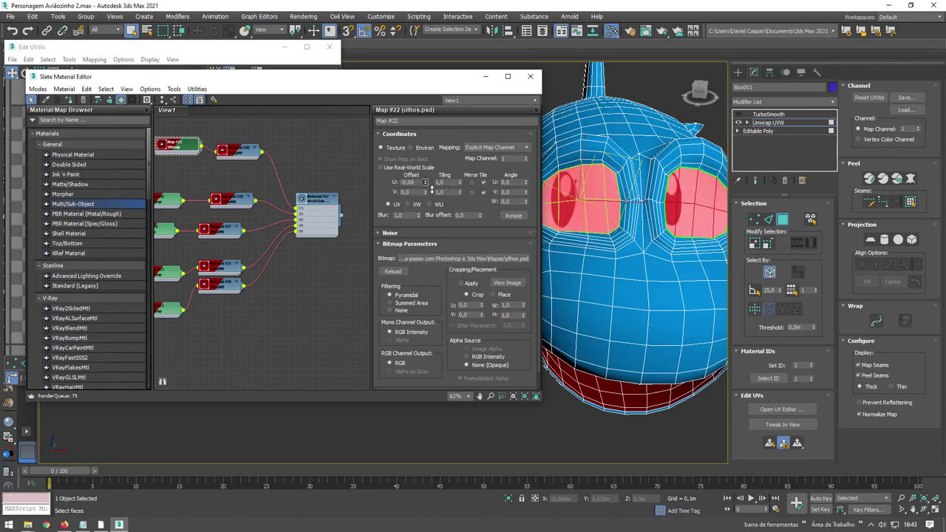
{"action": "left_click_drag", "start_coordinate": [432, 178], "coordinate": [433, 186]}
{"action": "left_click", "coordinate": [532, 77]}
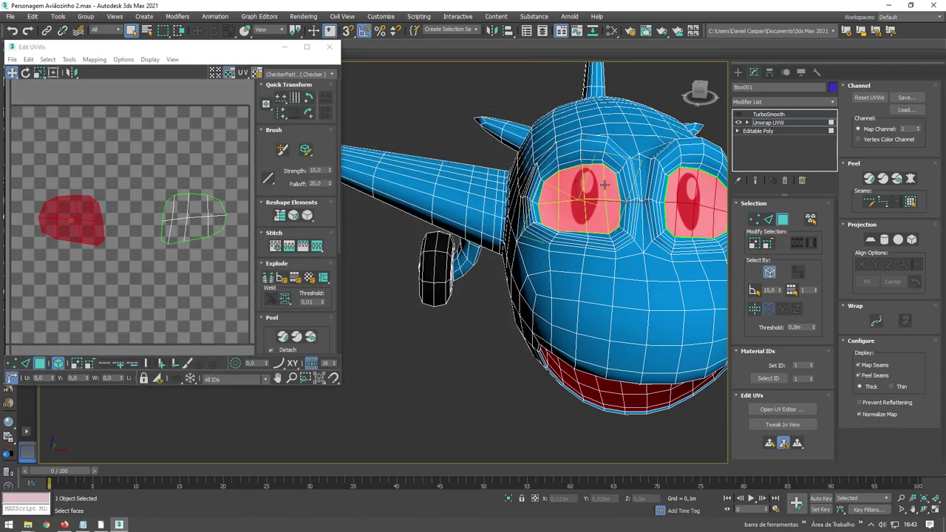
{"action": "middle_click_drag", "start_coordinate": [628, 192], "coordinate": [746, 140], "text": "alt"}
Collapse the Unwrap UVW into the Editable Poly and leave TurboSmooth turned on
{"action": "right_click", "coordinate": [765, 127]}
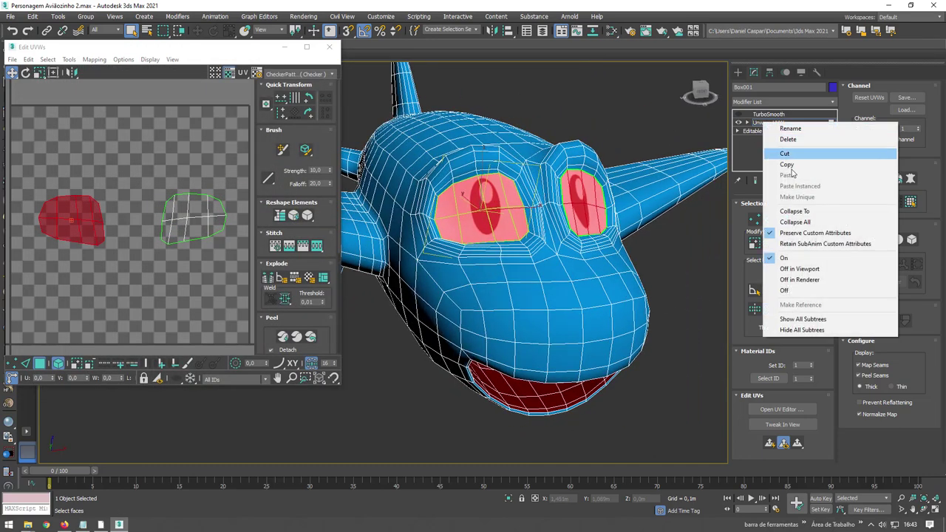
{"action": "left_click", "coordinate": [783, 211]}
{"action": "left_click", "coordinate": [520, 303]}
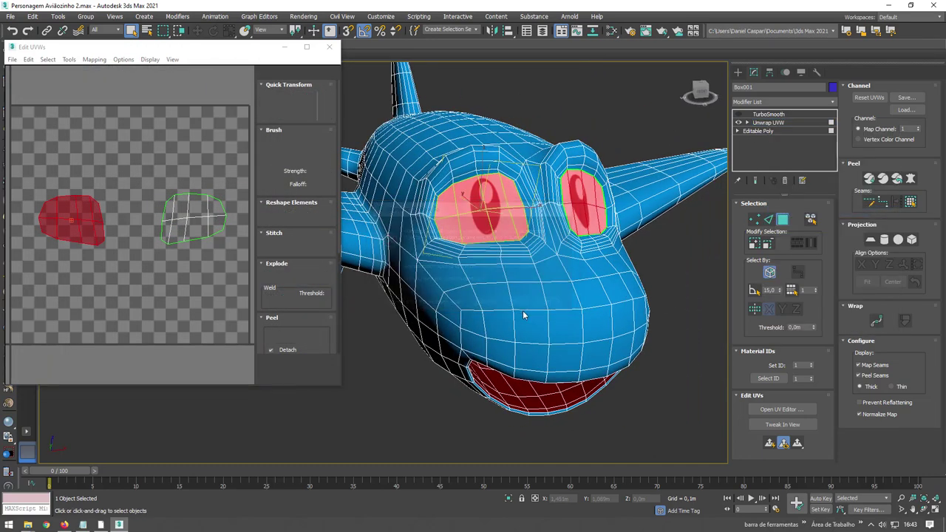
{"action": "scroll", "coordinate": [443, 236], "scroll_direction": "down", "scroll_amount": 5}
{"action": "left_click", "coordinate": [737, 115]}
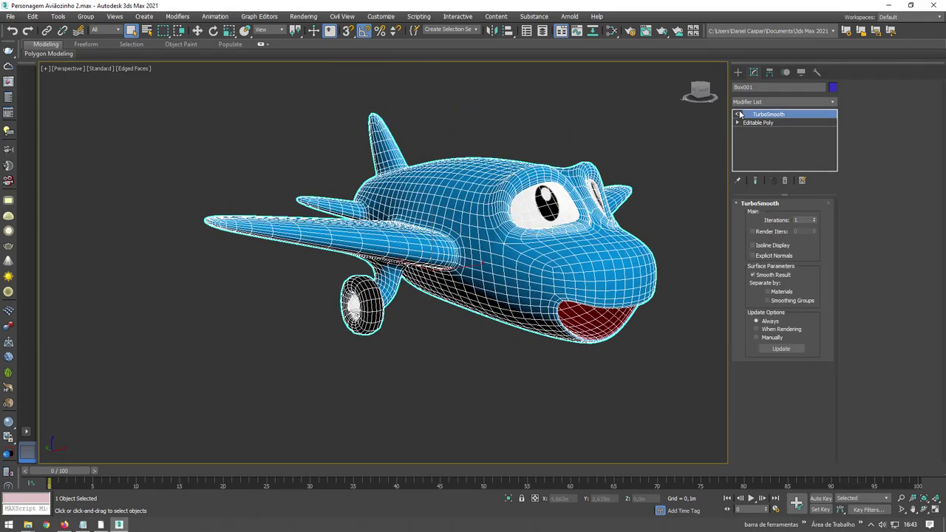
{"action": "left_click", "coordinate": [737, 115]}
{"action": "left_click", "coordinate": [737, 115]}
Inspect the smoothed airplane and its wheel, then bring up corpo.psd in Photoshop
{"action": "mouse_move", "coordinate": [538, 229]}
{"action": "middle_mouse_down", "text": "alt"}
{"action": "mouse_move", "coordinate": [552, 295]}
{"action": "mouse_move", "coordinate": [507, 243]}
{"action": "middle_mouse_up", "text": "alt"}
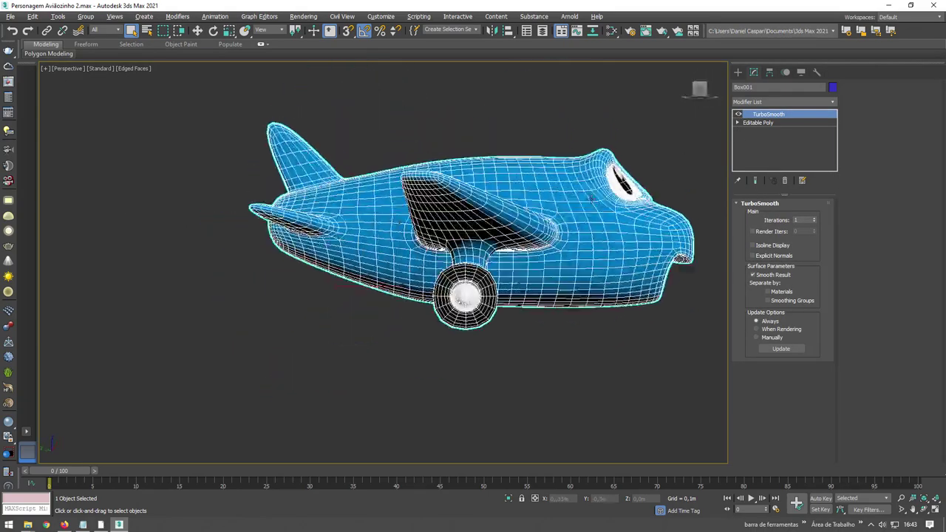
{"action": "scroll", "coordinate": [507, 243], "scroll_direction": "down", "scroll_amount": 3}
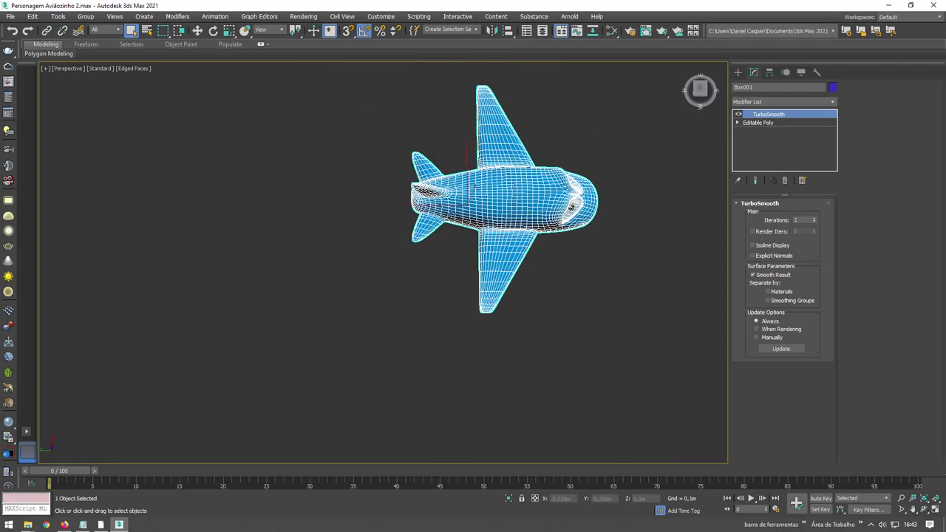
{"action": "scroll", "coordinate": [519, 259], "scroll_direction": "up", "scroll_amount": 5}
{"action": "middle_click_drag", "start_coordinate": [519, 259], "coordinate": [454, 200], "text": "alt"}
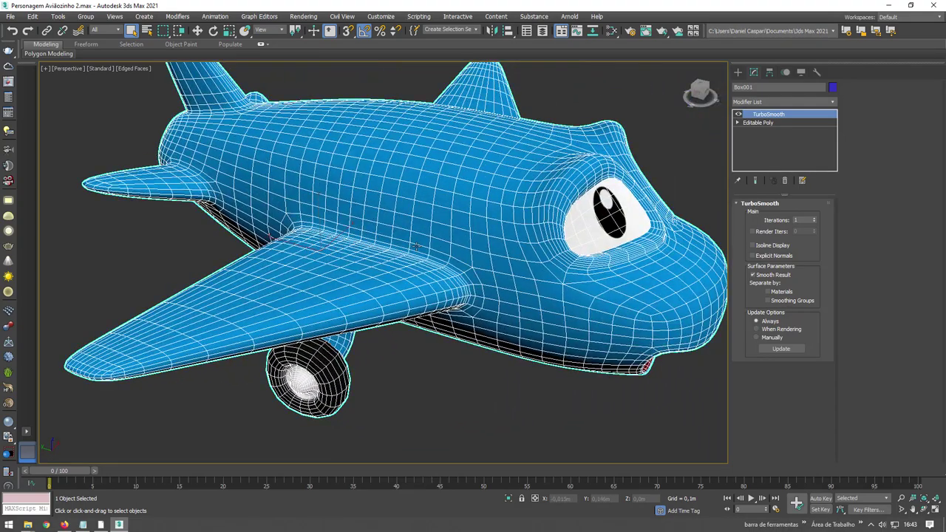
{"action": "scroll", "coordinate": [453, 200], "scroll_direction": "up", "scroll_amount": 2}
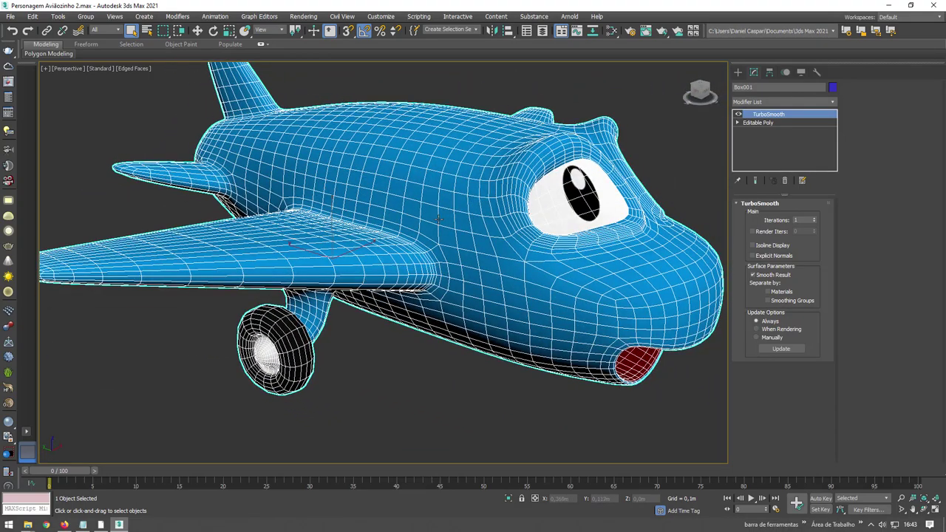
{"action": "scroll", "coordinate": [439, 219], "scroll_direction": "down", "scroll_amount": 3}
{"action": "scroll", "coordinate": [417, 299], "scroll_direction": "down", "scroll_amount": 3}
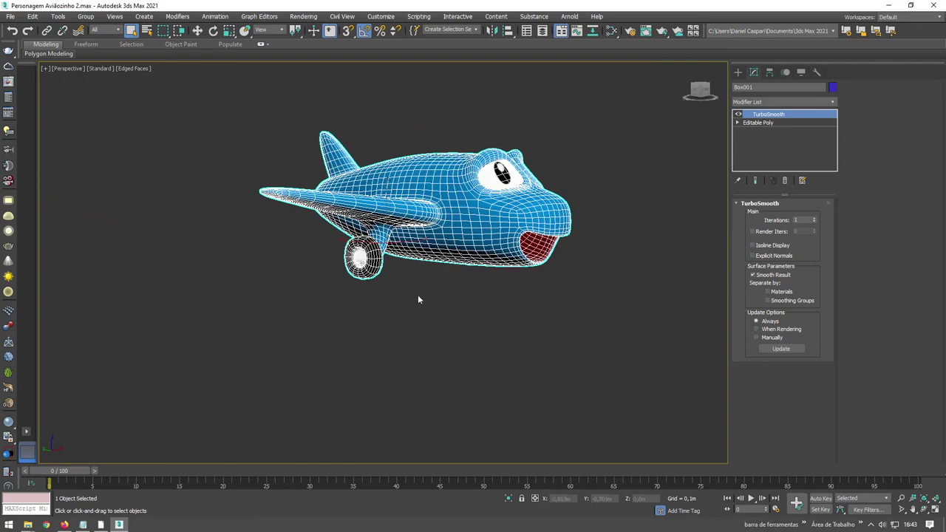
{"action": "left_click", "coordinate": [107, 523]}
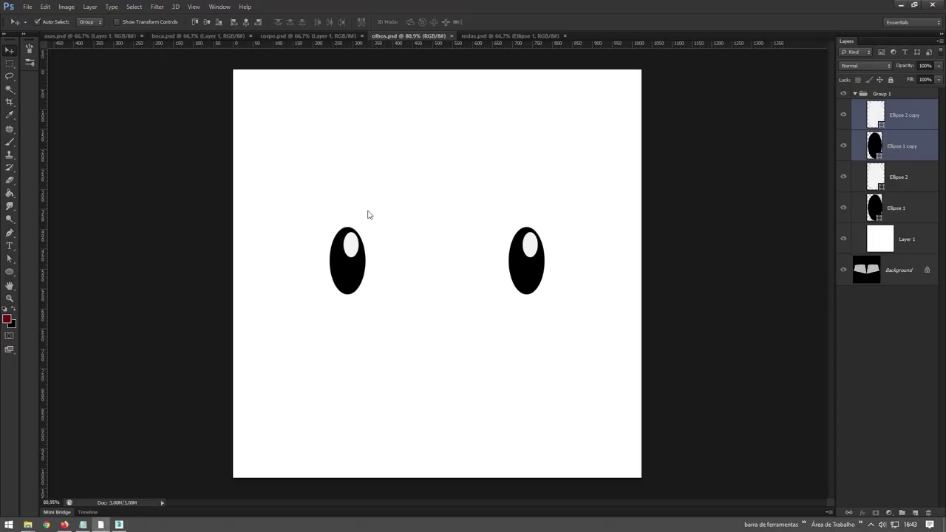
{"action": "left_click", "coordinate": [276, 35]}
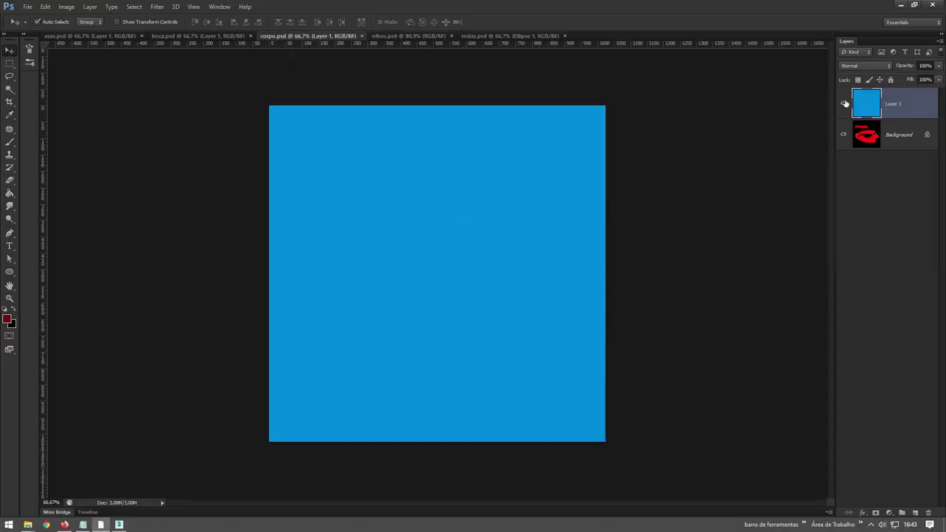
Hide the blue Layer 1, zoom into the upper red strip, and choose the Rounded Rectangle Tool
{"action": "left_click", "coordinate": [845, 104]}
{"action": "key", "text": "z"}
{"action": "left_click_drag", "start_coordinate": [435, 248], "coordinate": [418, 250]}
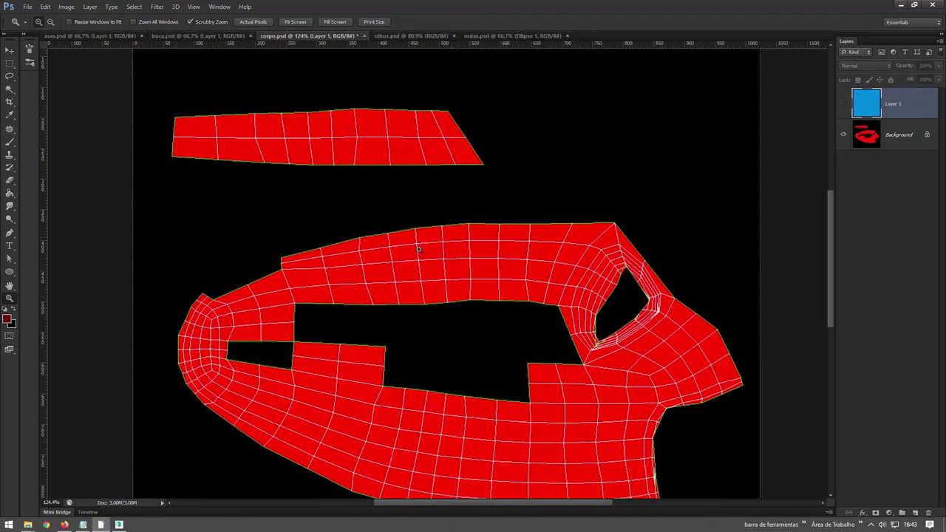
{"action": "left_click_drag", "start_coordinate": [238, 164], "coordinate": [249, 215]}
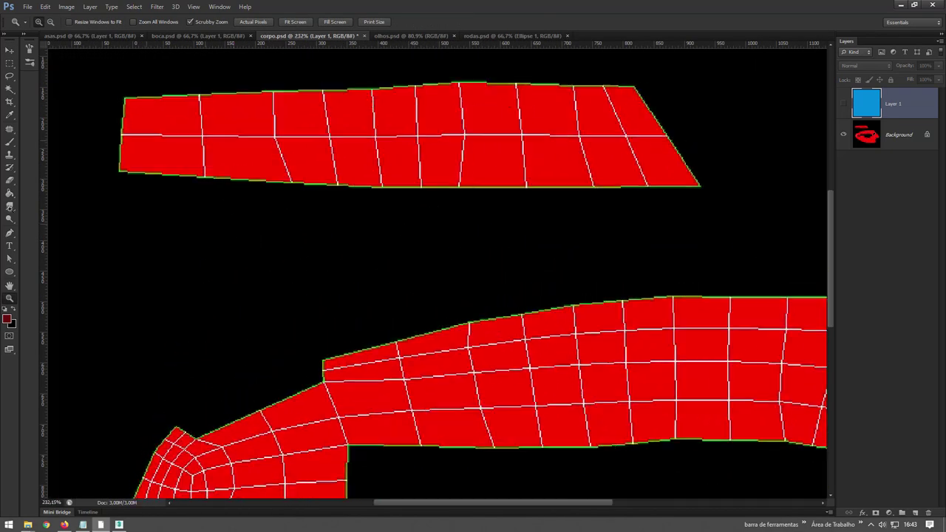
{"action": "left_click", "coordinate": [12, 272]}
{"action": "right_click", "coordinate": [14, 272]}
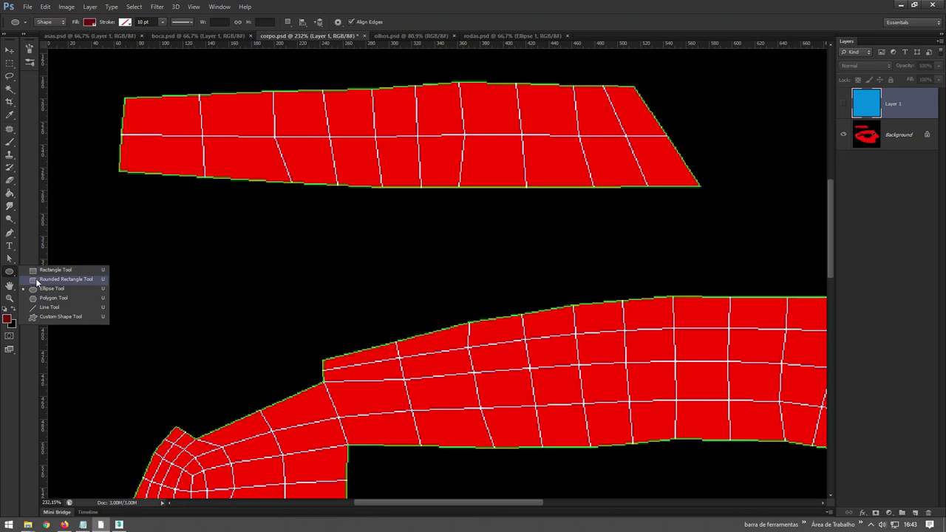
{"action": "left_click", "coordinate": [36, 281]}
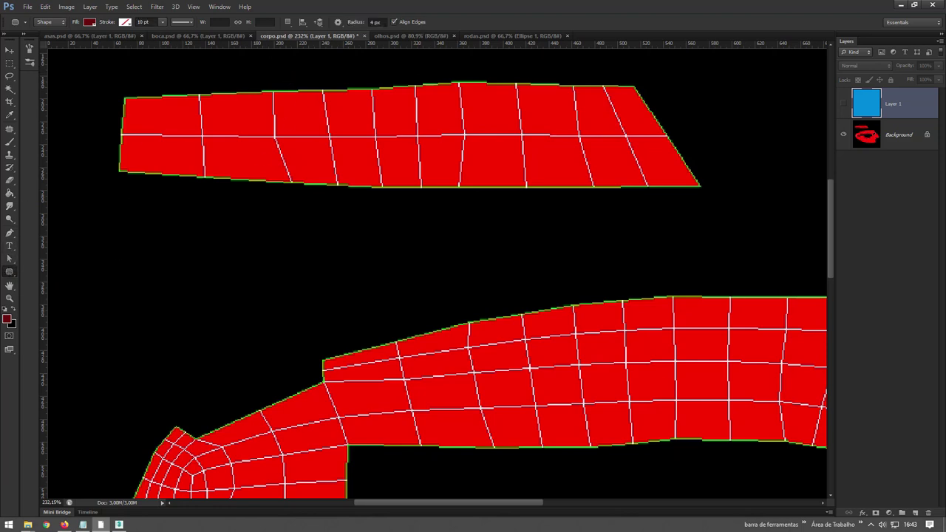
Set a 10 px corner radius and draw a dark rounded square at the strip's left end
{"action": "left_click", "coordinate": [375, 22]}
{"action": "left_click_drag", "start_coordinate": [461, 124], "coordinate": [411, 182]}
{"action": "key", "text": "ctrl+z"}
{"action": "left_click", "coordinate": [378, 22]}
{"action": "type", "text": "10"}
{"action": "key", "text": "Return"}
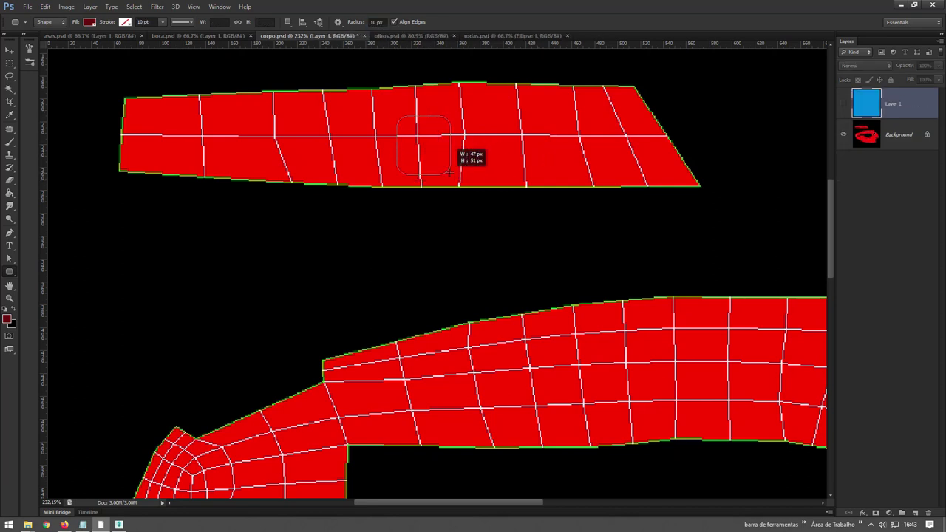
{"action": "left_click_drag", "start_coordinate": [407, 122], "coordinate": [451, 174]}
{"action": "key", "text": "ctrl+z"}
{"action": "left_click_drag", "start_coordinate": [141, 106], "coordinate": [202, 162]}
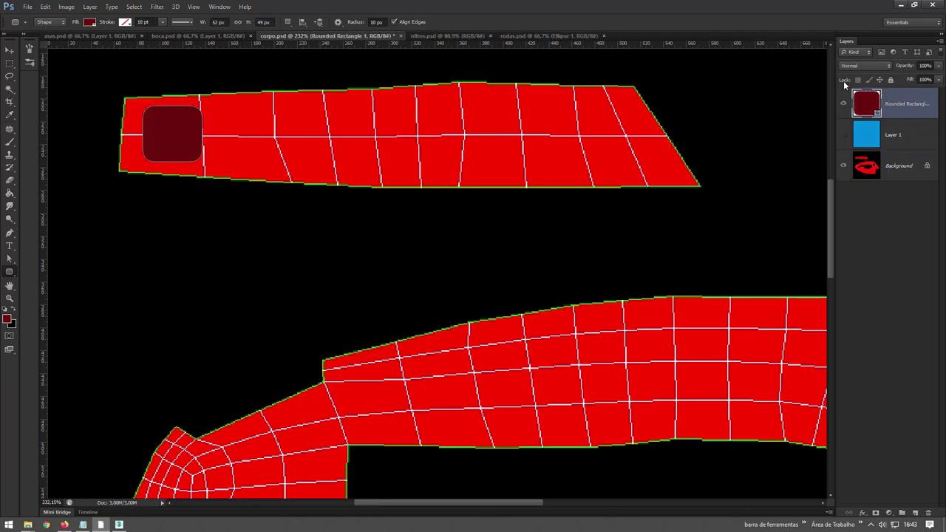
{"action": "left_click", "coordinate": [844, 136]}
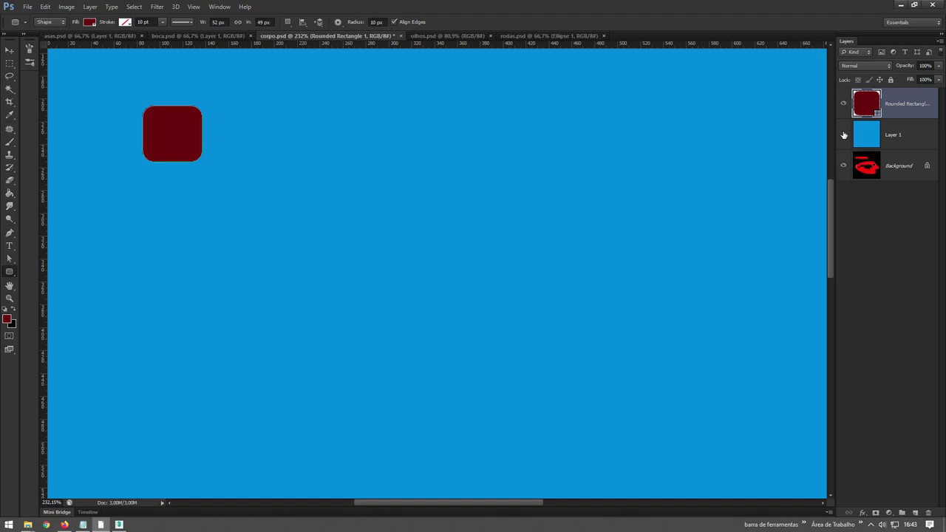
{"action": "left_click", "coordinate": [844, 135]}
{"action": "left_click", "coordinate": [10, 50]}
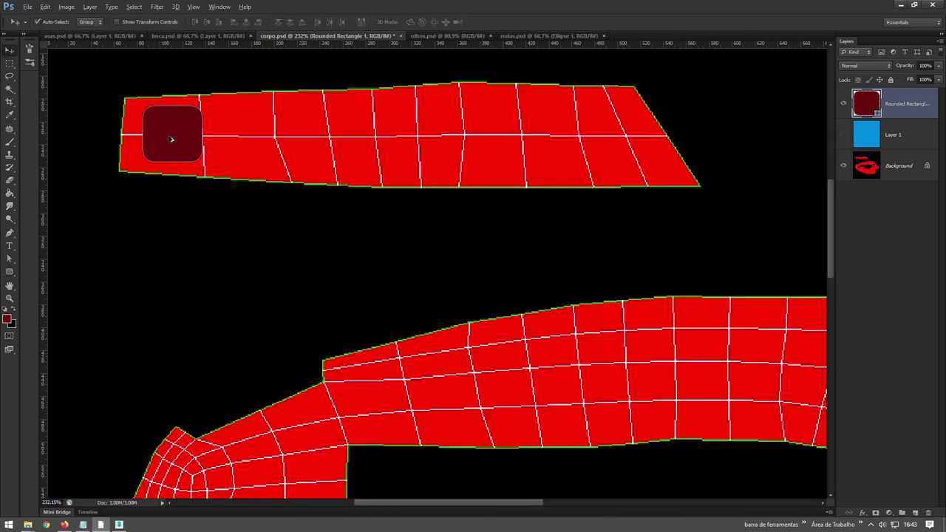
Duplicate the rounded square along the strip and slant the sixth window's right side to match
{"action": "left_click_drag", "start_coordinate": [174, 141], "coordinate": [641, 150], "text": "alt"}
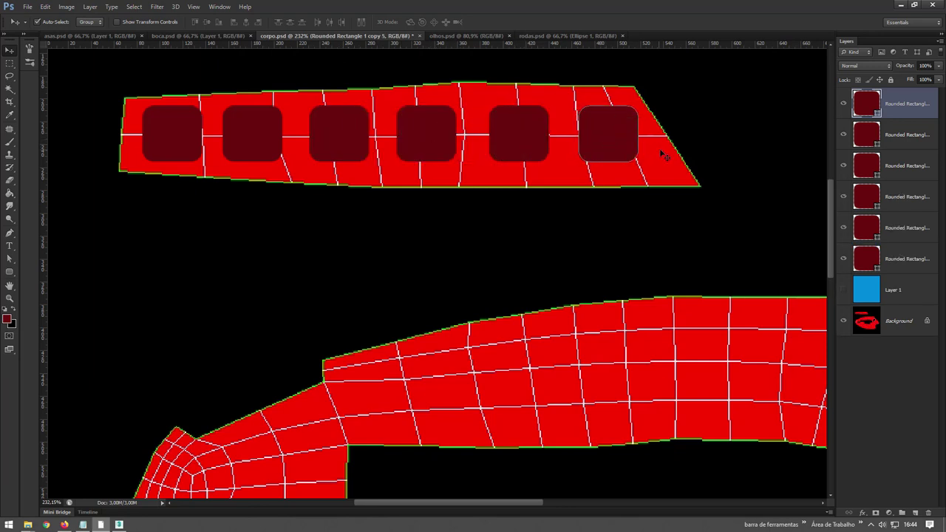
{"action": "key", "text": "p"}
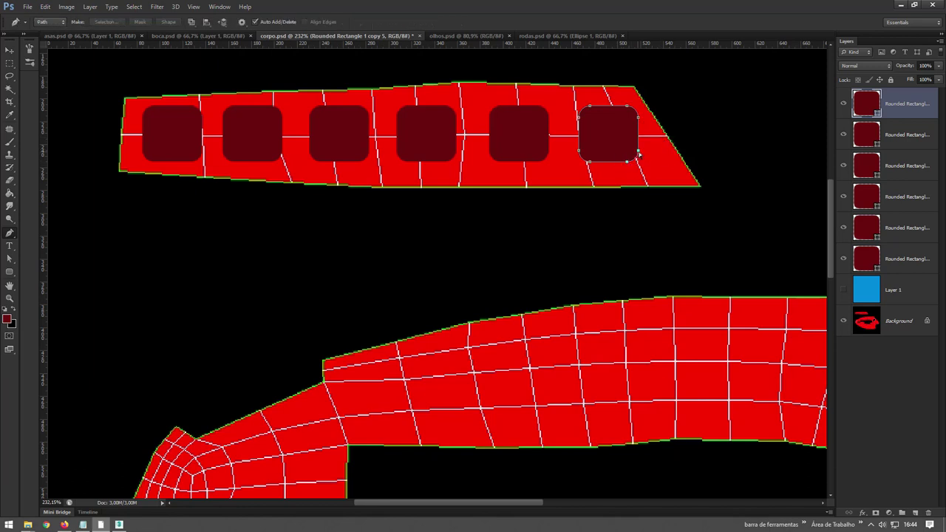
{"action": "left_click_drag", "start_coordinate": [639, 154], "coordinate": [654, 141], "text": "ctrl"}
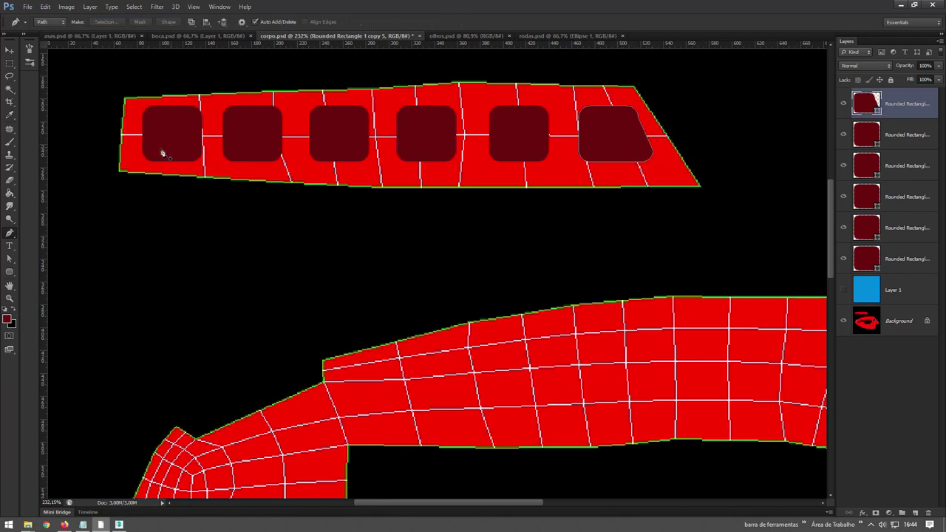
{"action": "key", "text": "v"}
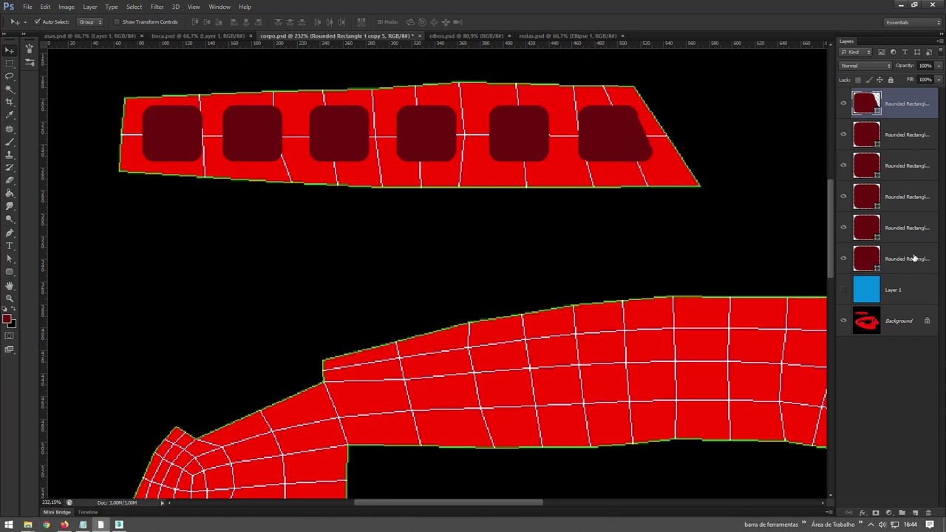
Skew and stretch all six window shapes taller to follow the strip, then show the blue Layer 1
{"action": "left_click", "coordinate": [913, 258], "text": "shift"}
{"action": "key", "text": "ctrl+t"}
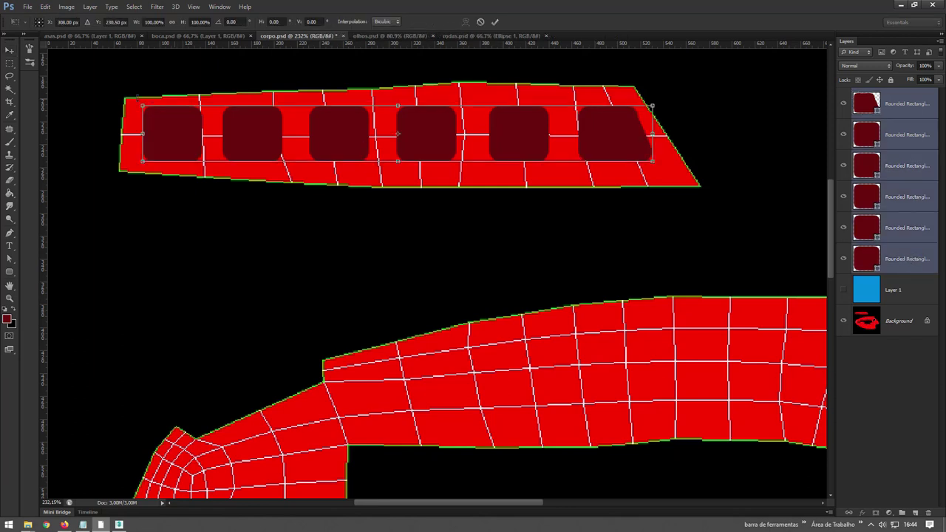
{"action": "left_click_drag", "start_coordinate": [143, 107], "coordinate": [144, 161], "text": "ctrl"}
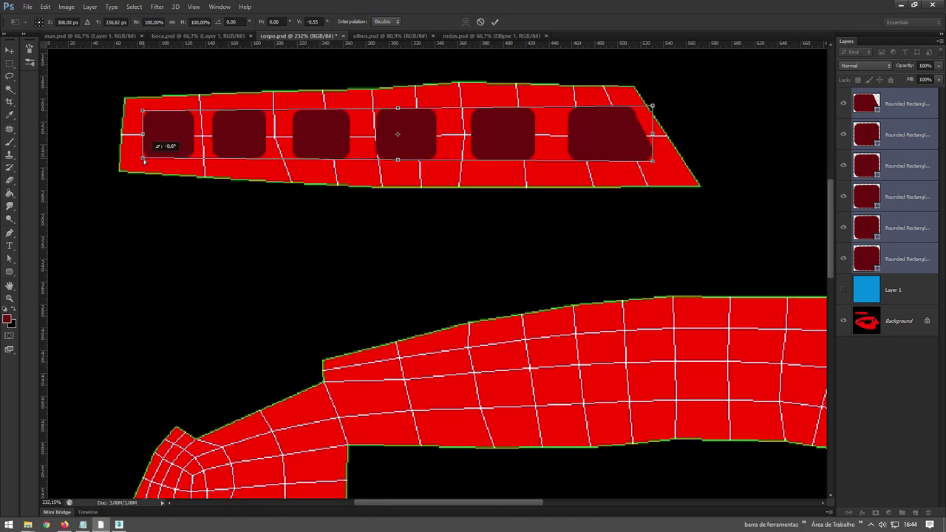
{"action": "left_click_drag", "start_coordinate": [654, 167], "coordinate": [654, 173], "text": "ctrl"}
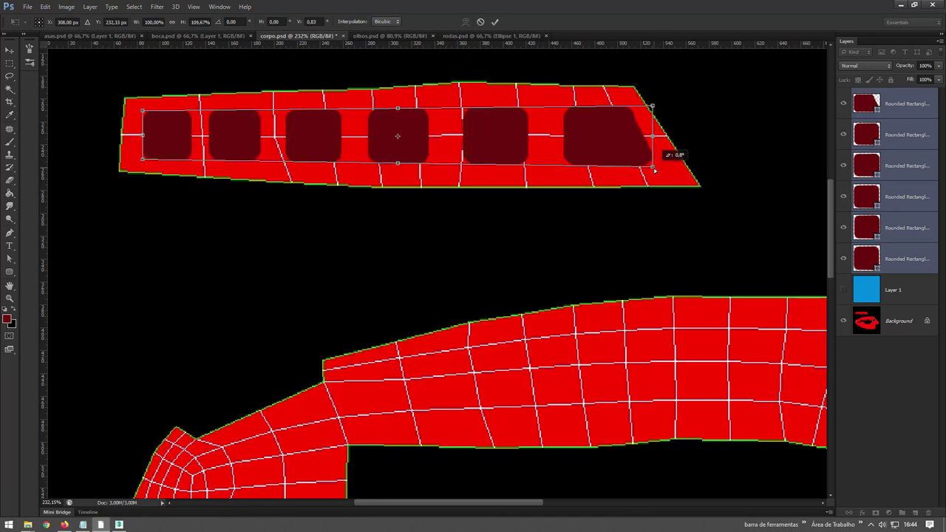
{"action": "left_click_drag", "start_coordinate": [653, 108], "coordinate": [653, 103], "text": "ctrl"}
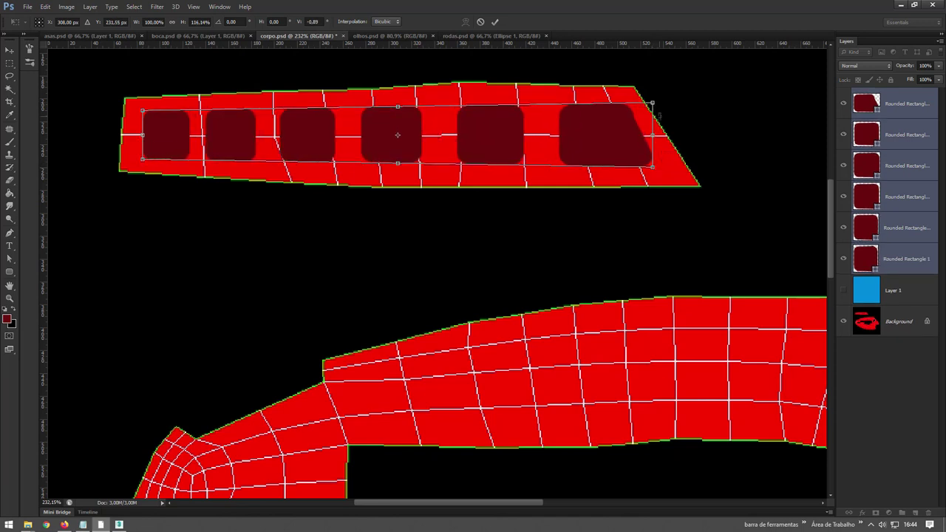
{"action": "key", "text": "Return"}
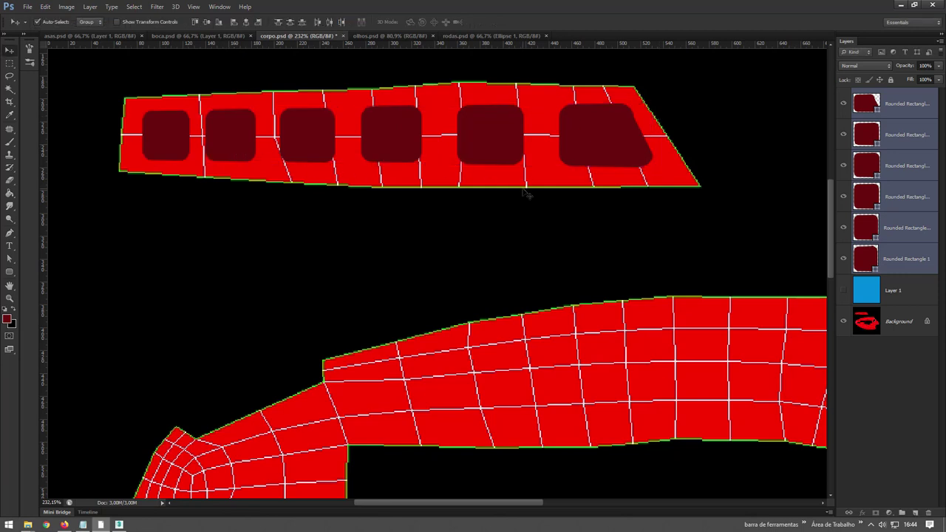
{"action": "left_click", "coordinate": [842, 291]}
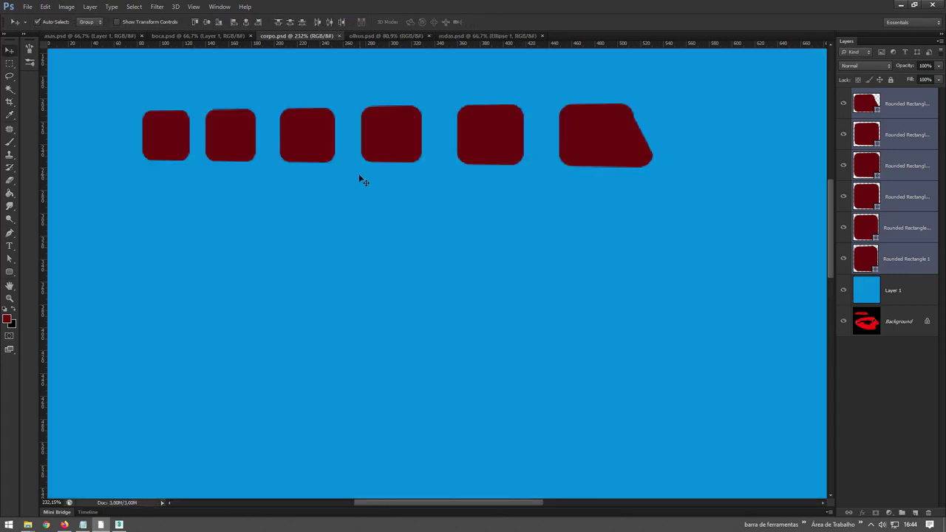
Check the dark-red windows on the shaded airplane from a straight left-side view, then return to Photoshop
{"action": "left_click", "coordinate": [119, 524]}
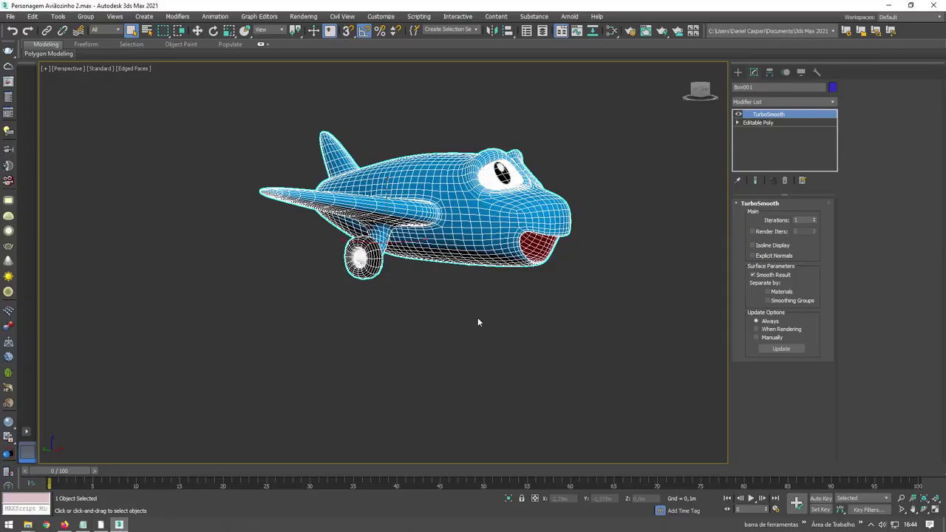
{"action": "scroll", "coordinate": [461, 233], "scroll_direction": "up", "scroll_amount": 2}
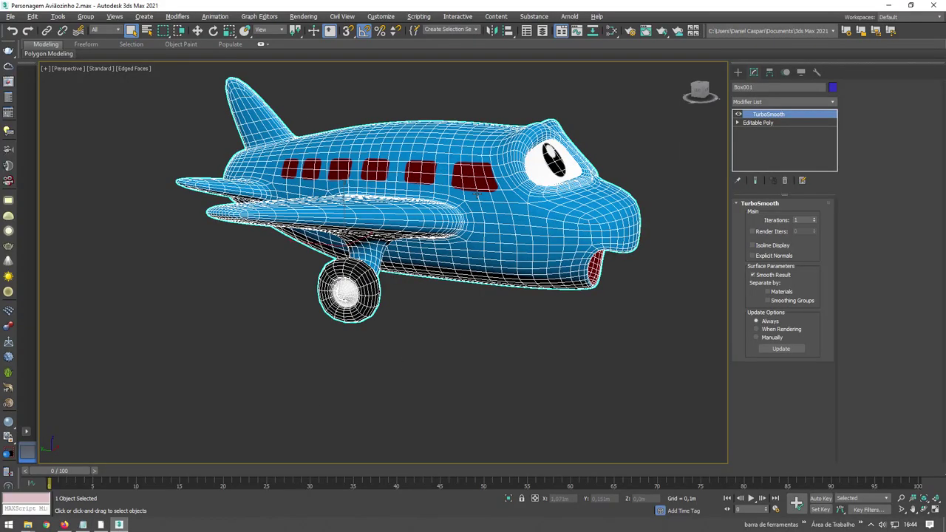
{"action": "key", "text": "F4"}
{"action": "mouse_move", "coordinate": [608, 272]}
{"action": "middle_mouse_down", "text": "alt"}
{"action": "mouse_move", "coordinate": [595, 306]}
{"action": "mouse_move", "coordinate": [478, 314]}
{"action": "mouse_move", "coordinate": [591, 308]}
{"action": "mouse_move", "coordinate": [529, 159]}
{"action": "middle_mouse_up", "text": "alt"}
{"action": "middle_click_drag", "start_coordinate": [369, 149], "coordinate": [362, 166], "text": "alt"}
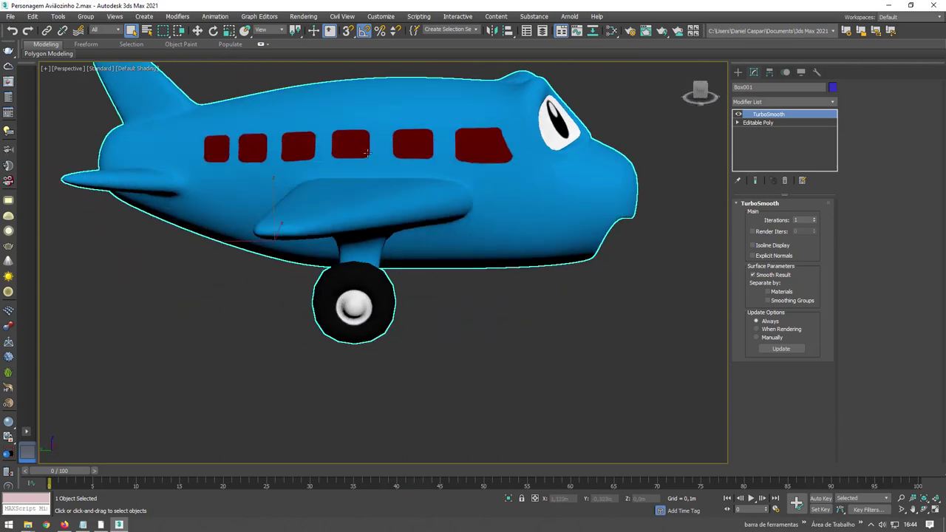
{"action": "key", "text": "alt+Tab"}
Zoom out and add a 'GFX TOTAL' text layer below the windows
{"action": "key", "text": "z"}
{"action": "left_click_drag", "start_coordinate": [559, 218], "coordinate": [2, 216]}
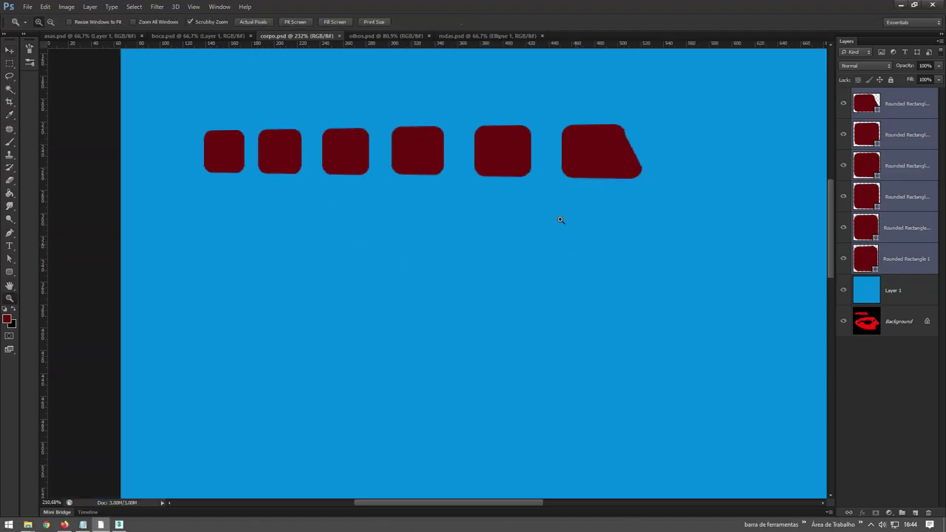
{"action": "left_click", "coordinate": [10, 247]}
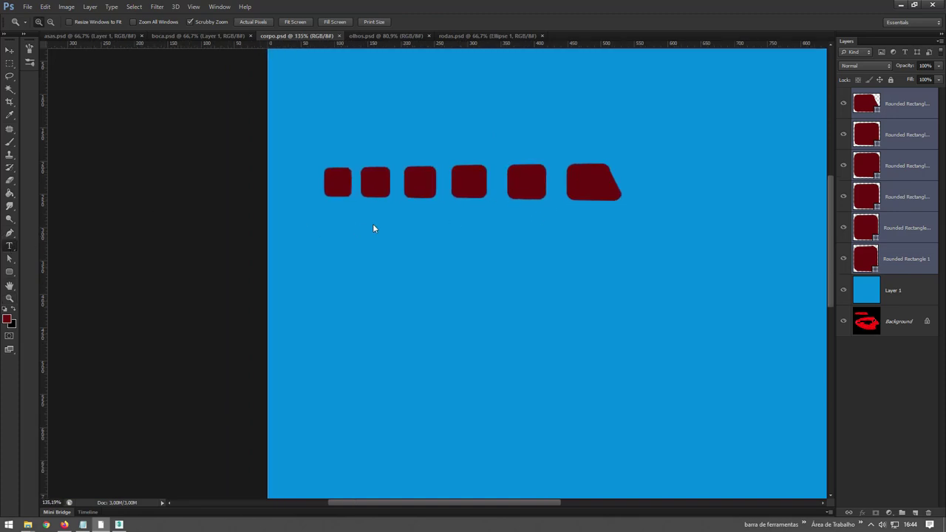
{"action": "left_click", "coordinate": [394, 215]}
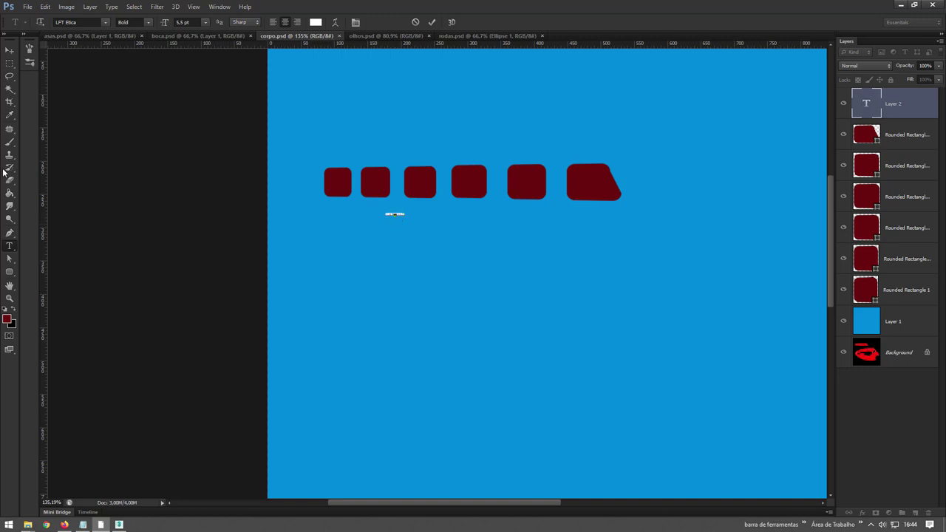
{"action": "left_click", "coordinate": [10, 49]}
Scale the GFX TOTAL text up across the window row and save corpo.psd
{"action": "key", "text": "ctrl+t"}
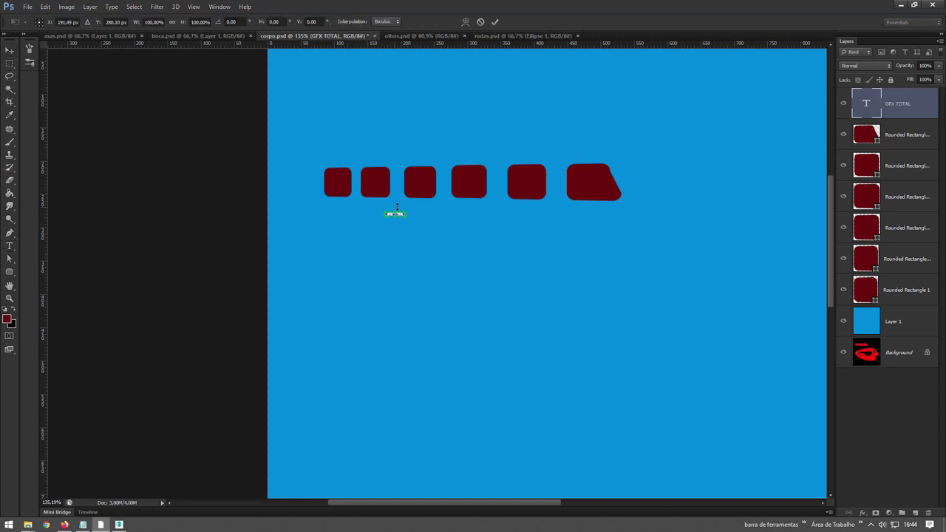
{"action": "left_click_drag", "start_coordinate": [408, 210], "coordinate": [566, 176], "text": "shift"}
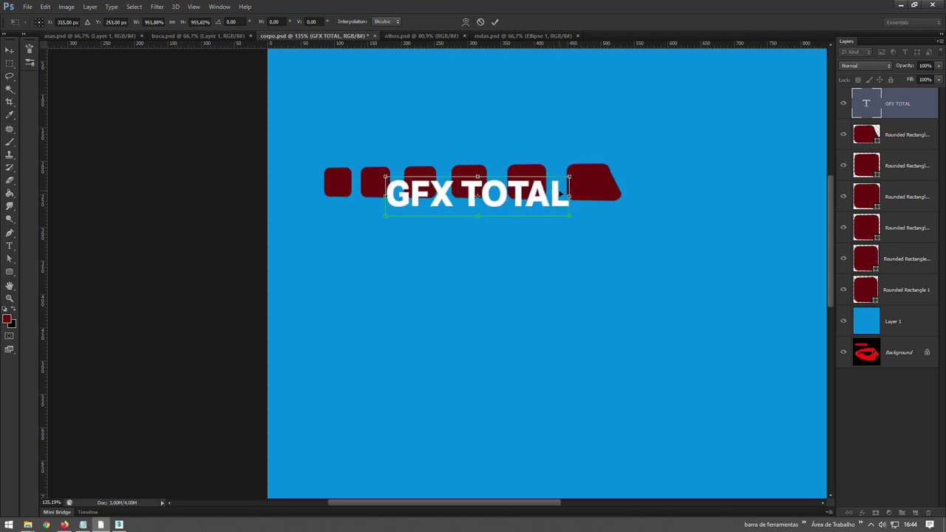
{"action": "key", "text": "Return"}
{"action": "key", "text": "ctrl+s"}
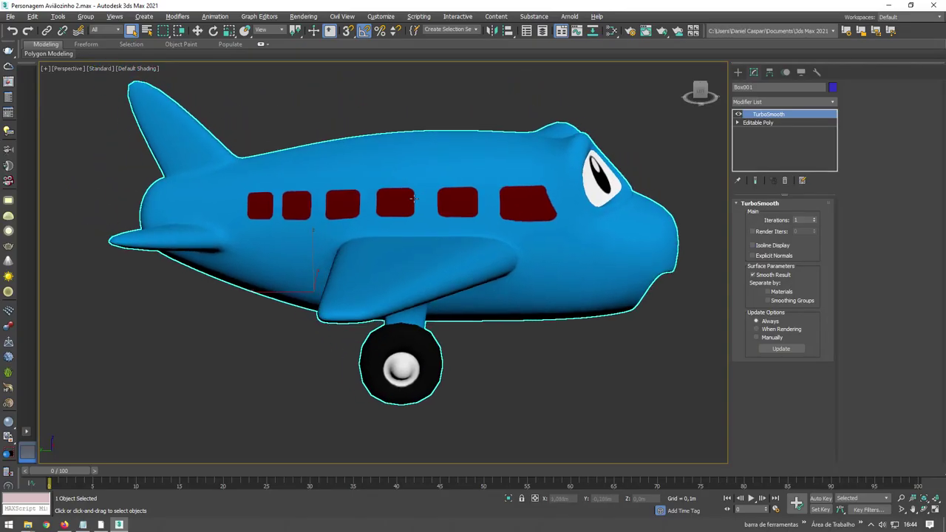
Zoom and orbit around the plane to inspect the GFX TOTAL lettering on both fuselage sides
{"action": "scroll", "coordinate": [408, 207], "scroll_direction": "up", "scroll_amount": 3}
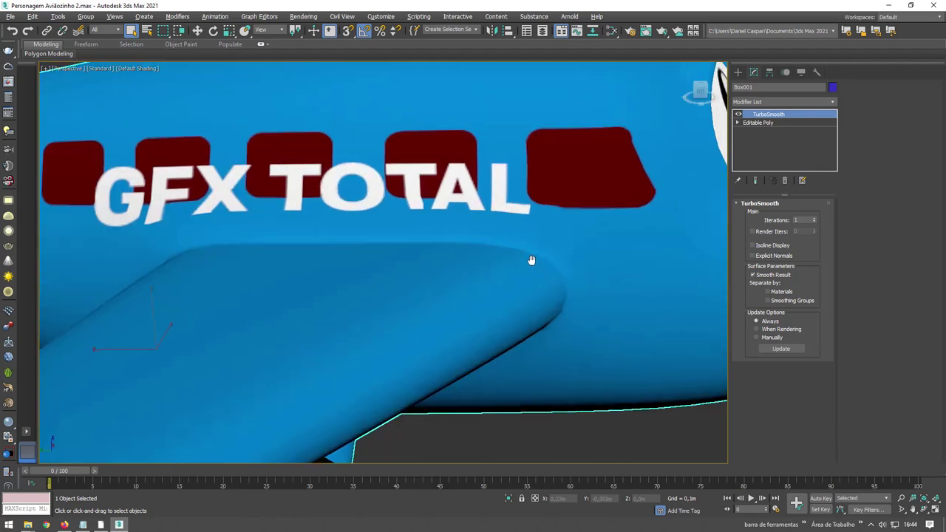
{"action": "scroll", "coordinate": [530, 260], "scroll_direction": "down", "scroll_amount": 5}
{"action": "middle_click_drag", "start_coordinate": [530, 259], "coordinate": [392, 277], "text": "alt"}
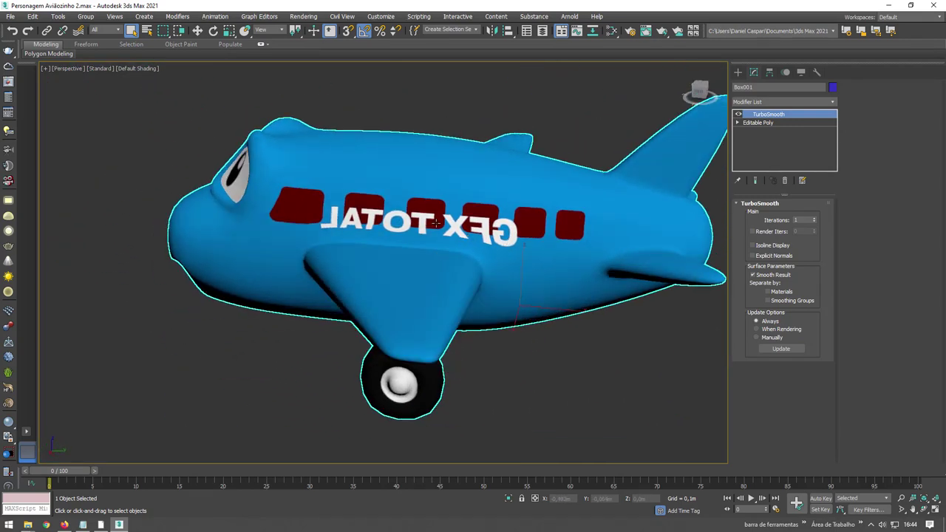
{"action": "scroll", "coordinate": [334, 214], "scroll_direction": "up", "scroll_amount": 3}
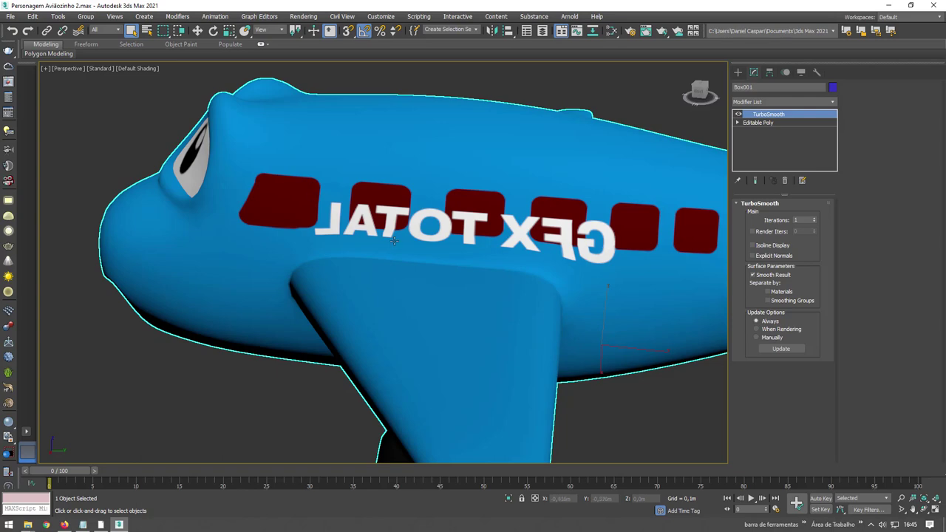
{"action": "scroll", "coordinate": [394, 241], "scroll_direction": "down", "scroll_amount": 4}
{"action": "middle_click_drag", "start_coordinate": [393, 241], "coordinate": [352, 180], "text": "alt"}
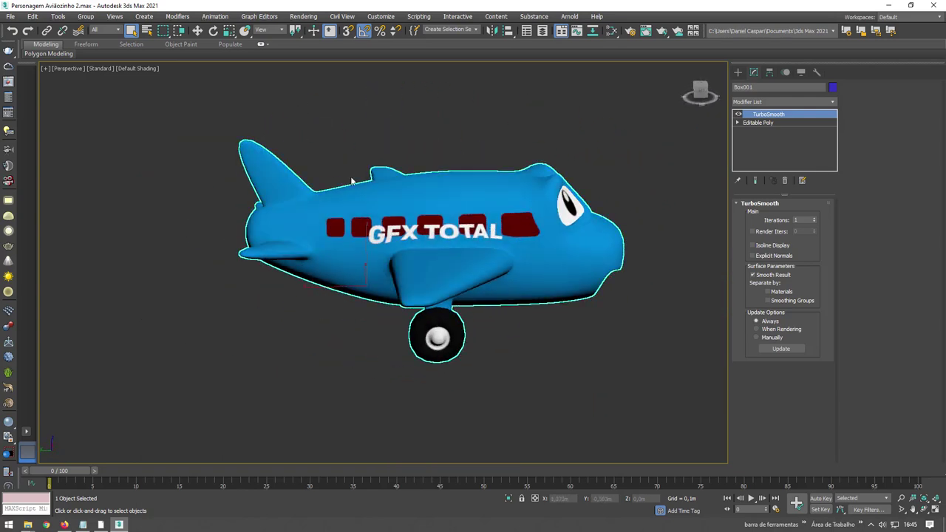
{"action": "middle_click_drag", "start_coordinate": [352, 180], "coordinate": [300, 137], "text": "alt"}
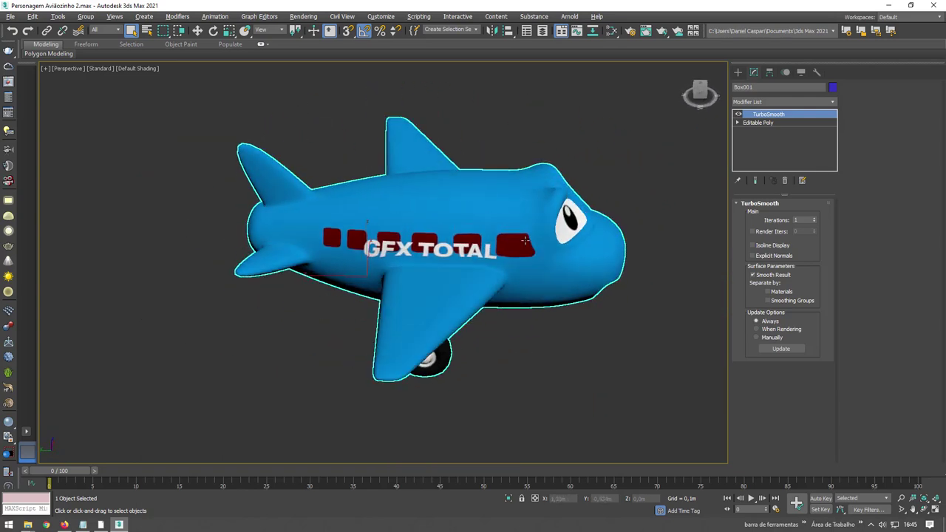
{"action": "middle_click_drag", "start_coordinate": [445, 284], "coordinate": [413, 243], "text": "alt"}
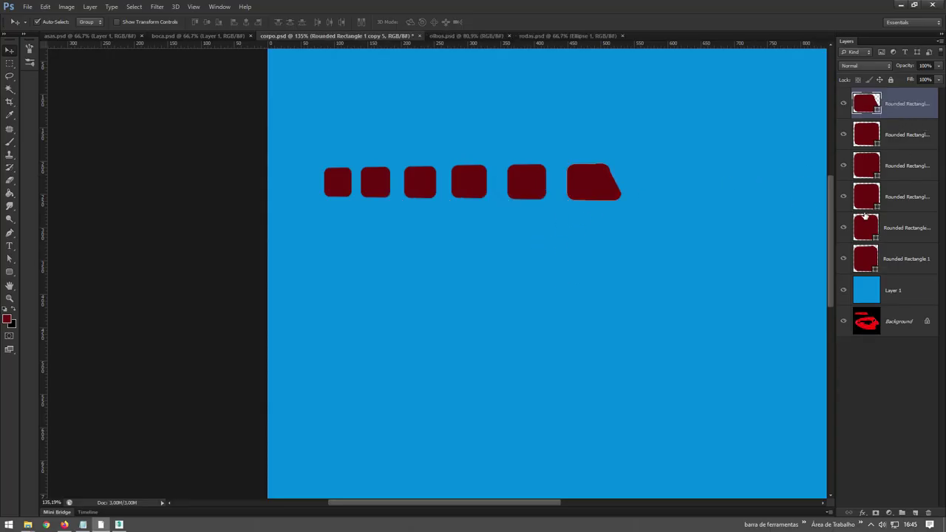
Group the six rounded-rectangle window layers into Group 1 and save corpo.psd
{"action": "left_click", "coordinate": [924, 272]}
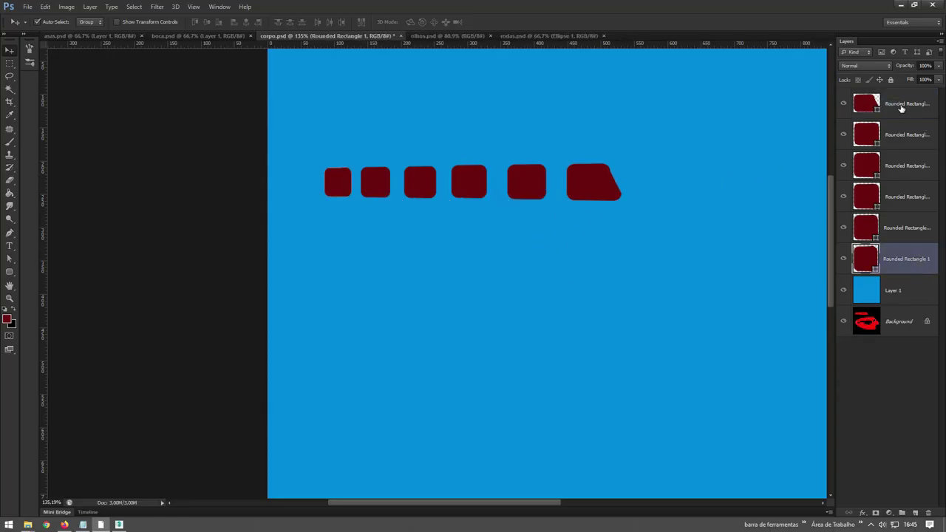
{"action": "left_click", "coordinate": [901, 110], "text": "shift"}
{"action": "key", "text": "ctrl+g"}
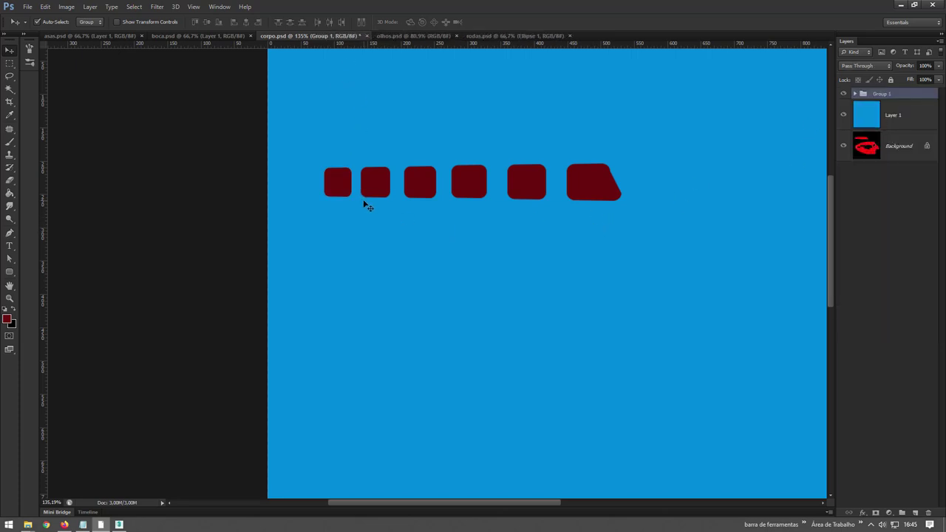
{"action": "key", "text": "ctrl+s"}
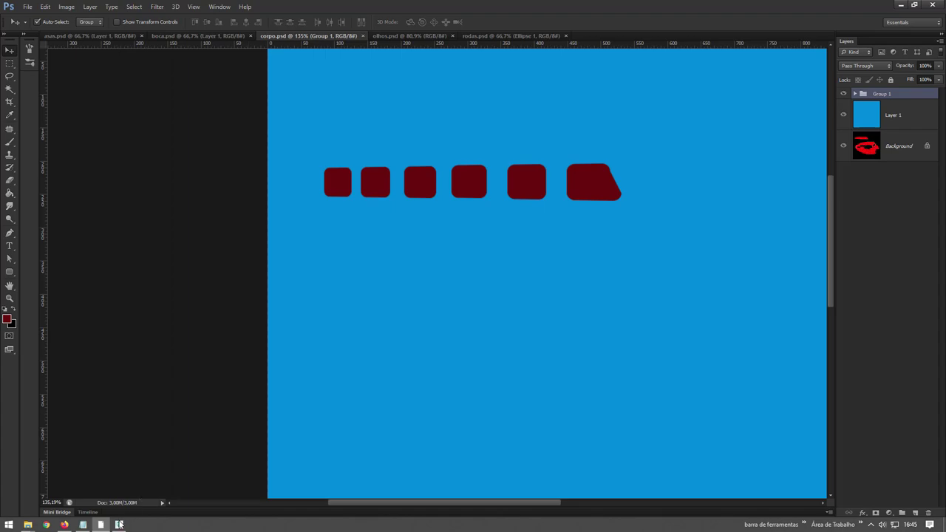
Back in 3ds Max, draw a flat standard-primitive box beside the airplane's nose
{"action": "left_click", "coordinate": [122, 525]}
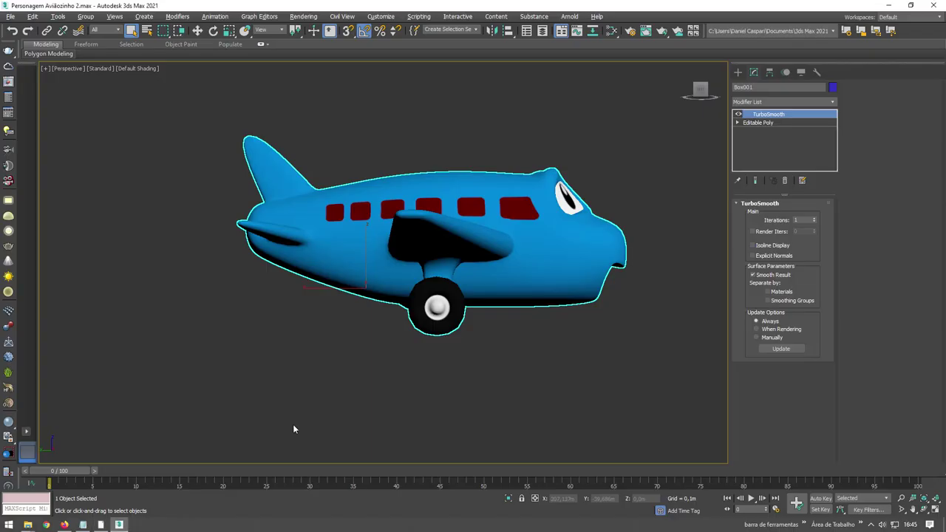
{"action": "mouse_move", "coordinate": [294, 429]}
{"action": "middle_mouse_down", "text": "alt"}
{"action": "mouse_move", "coordinate": [475, 283]}
{"action": "mouse_move", "coordinate": [305, 279]}
{"action": "mouse_move", "coordinate": [305, 296]}
{"action": "middle_mouse_up", "text": "alt"}
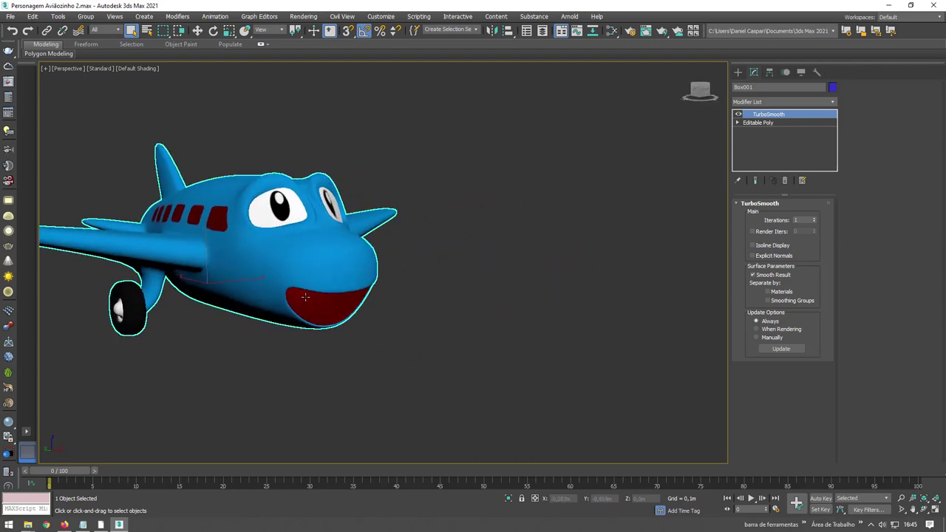
{"action": "left_click", "coordinate": [737, 72]}
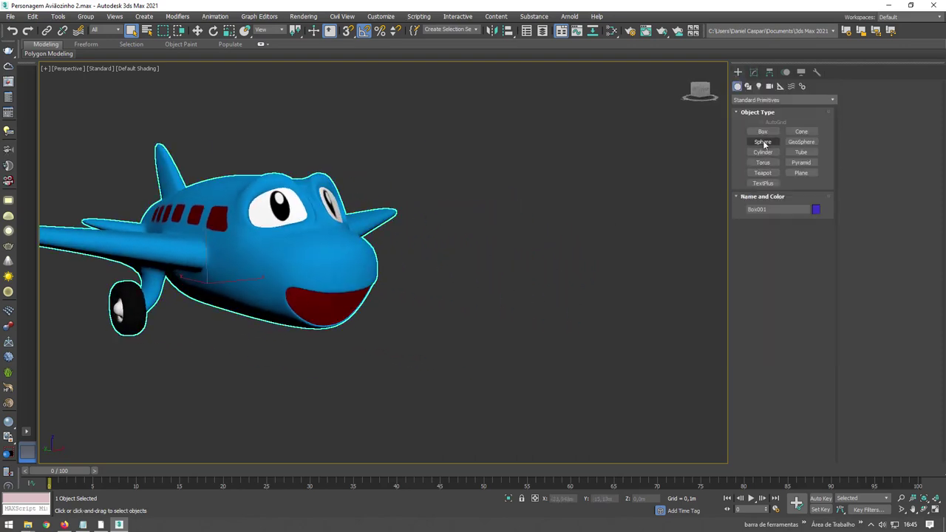
{"action": "left_click", "coordinate": [761, 133]}
{"action": "middle_click_drag", "start_coordinate": [414, 251], "coordinate": [477, 255], "text": "alt"}
{"action": "left_click_drag", "start_coordinate": [489, 299], "coordinate": [549, 334]}
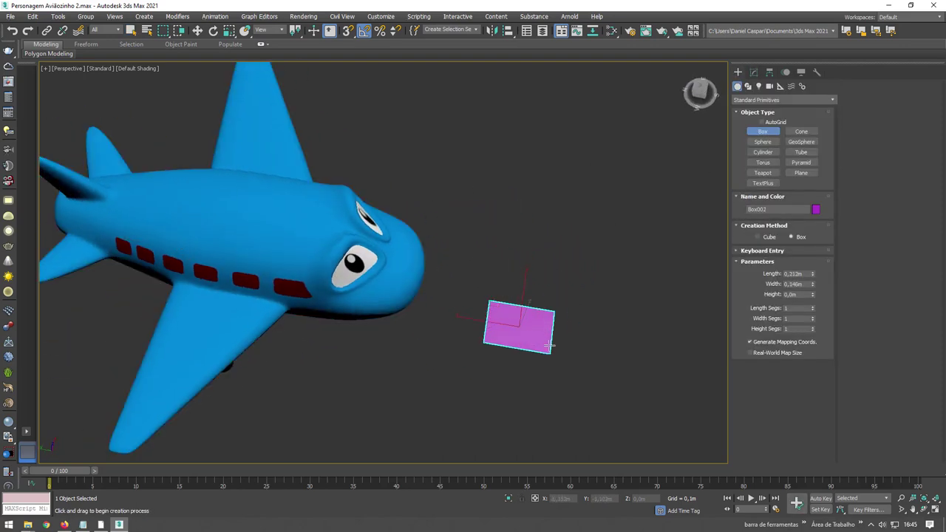
{"action": "middle_click_drag", "start_coordinate": [551, 334], "coordinate": [510, 192], "text": "alt"}
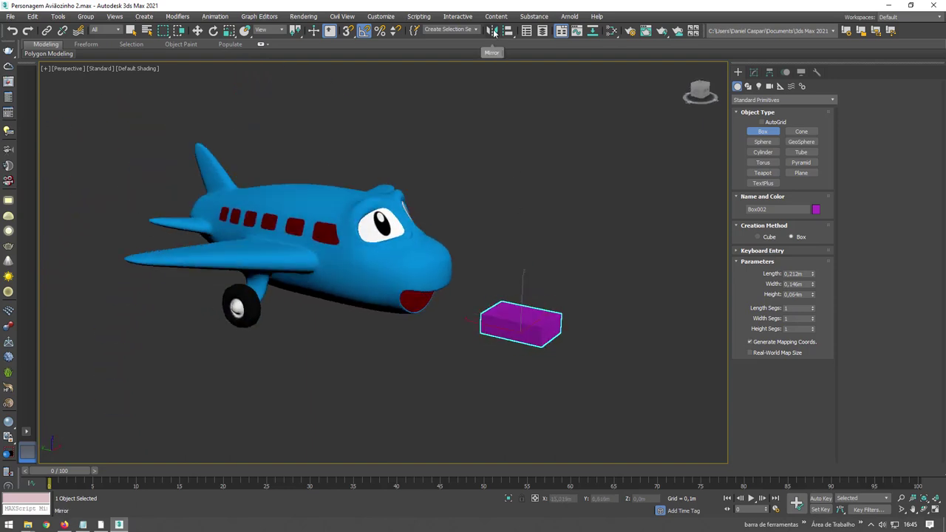
Align the magenta box to the airplane and move it out beside the nose
{"action": "left_click", "coordinate": [507, 31]}
{"action": "left_click", "coordinate": [411, 267]}
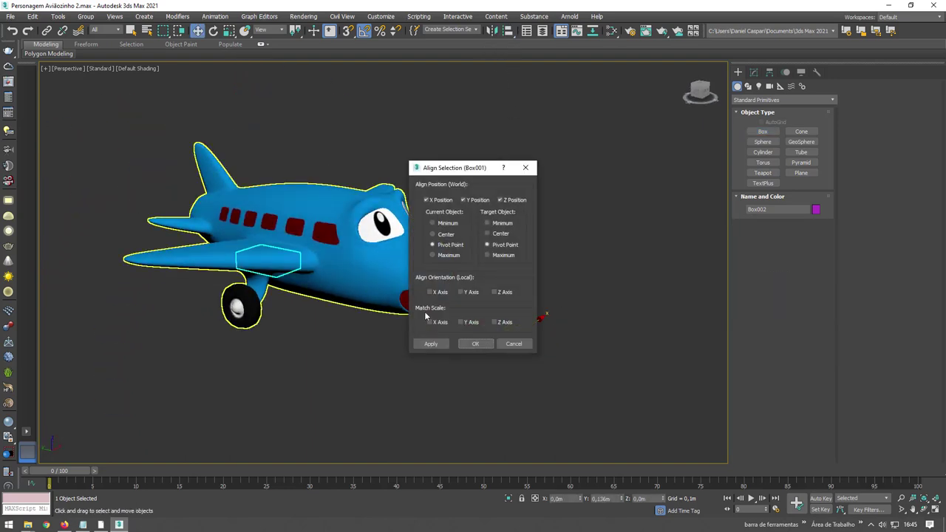
{"action": "left_click", "coordinate": [475, 344]}
{"action": "left_click_drag", "start_coordinate": [259, 275], "coordinate": [472, 327]}
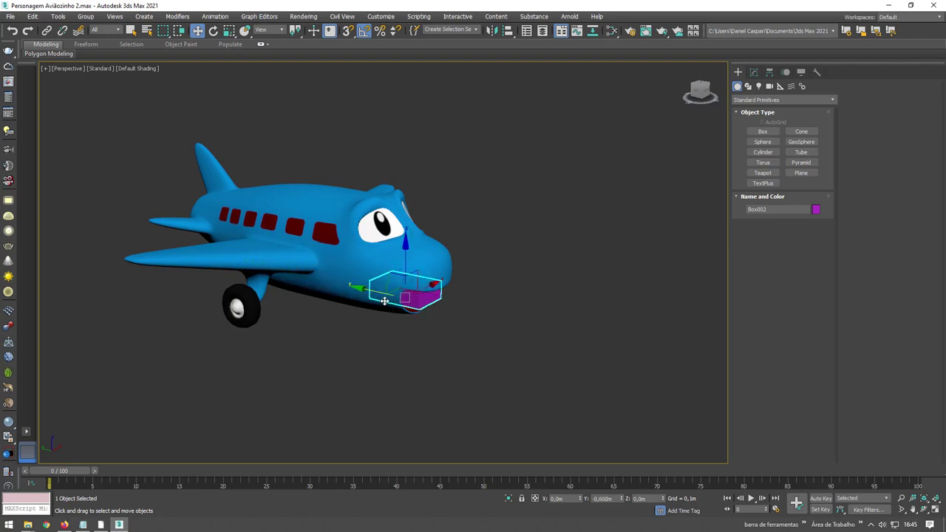
{"action": "scroll", "coordinate": [532, 312], "scroll_direction": "up", "scroll_amount": 3}
Convert the box to an editable poly and connect four of its edges with a new loop
{"action": "scroll", "coordinate": [531, 311], "scroll_direction": "up", "scroll_amount": 5}
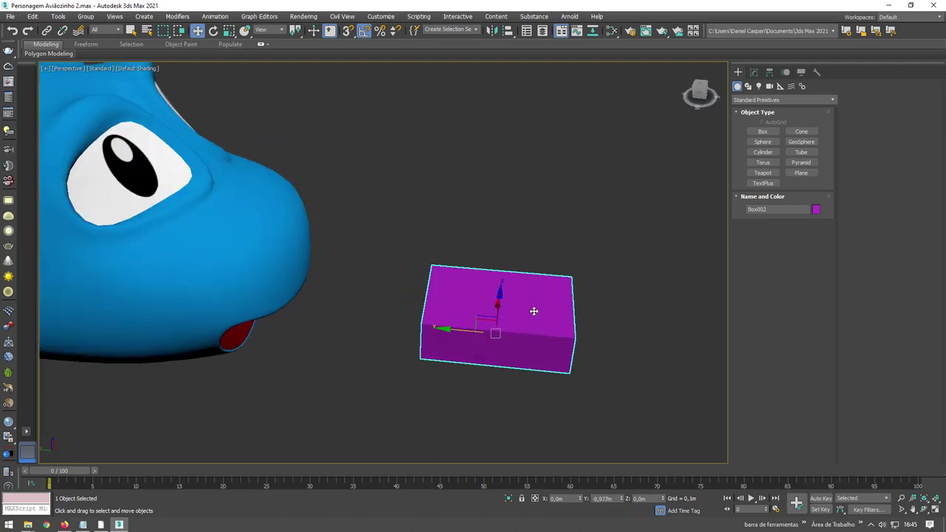
{"action": "key", "text": "F4"}
{"action": "middle_click_drag", "start_coordinate": [531, 311], "coordinate": [500, 274]}
{"action": "right_click", "coordinate": [488, 271]}
{"action": "mouse_move", "coordinate": [517, 374]}
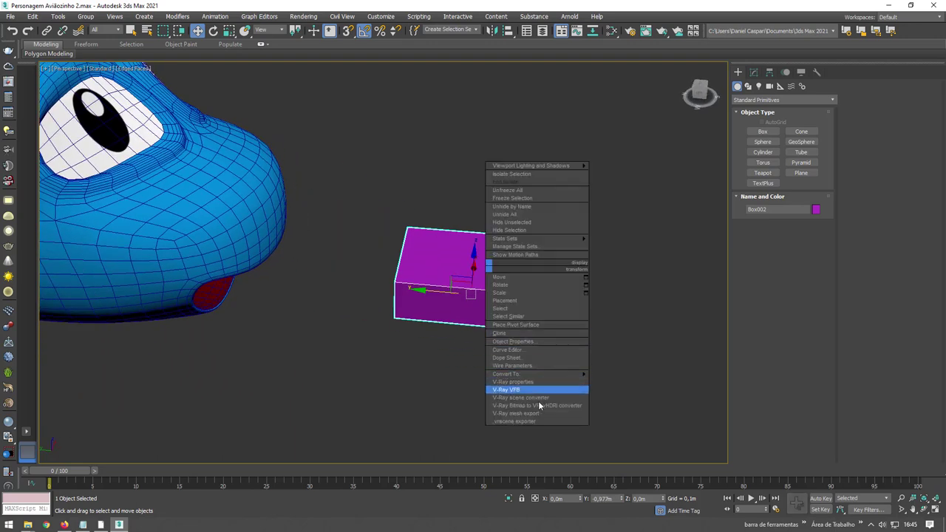
{"action": "left_click", "coordinate": [620, 382]}
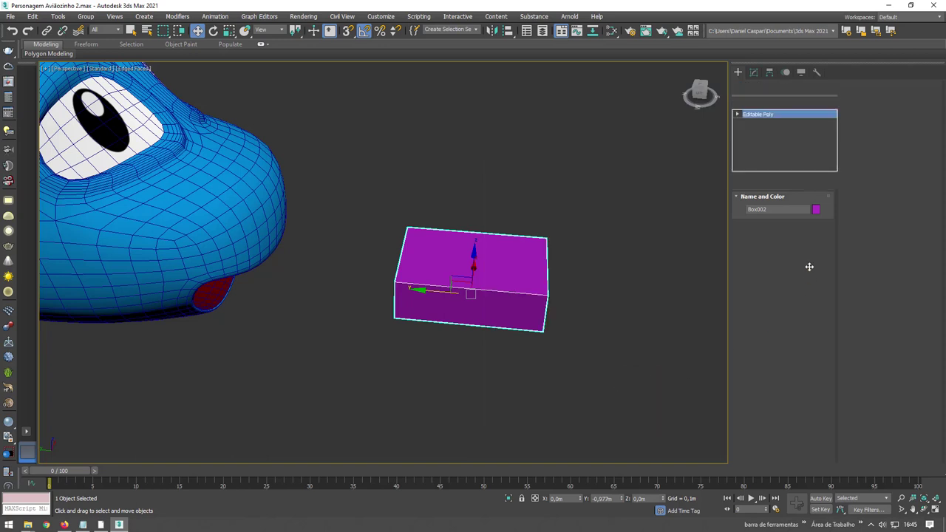
{"action": "left_click", "coordinate": [769, 216]}
{"action": "left_click_drag", "start_coordinate": [482, 176], "coordinate": [491, 367]}
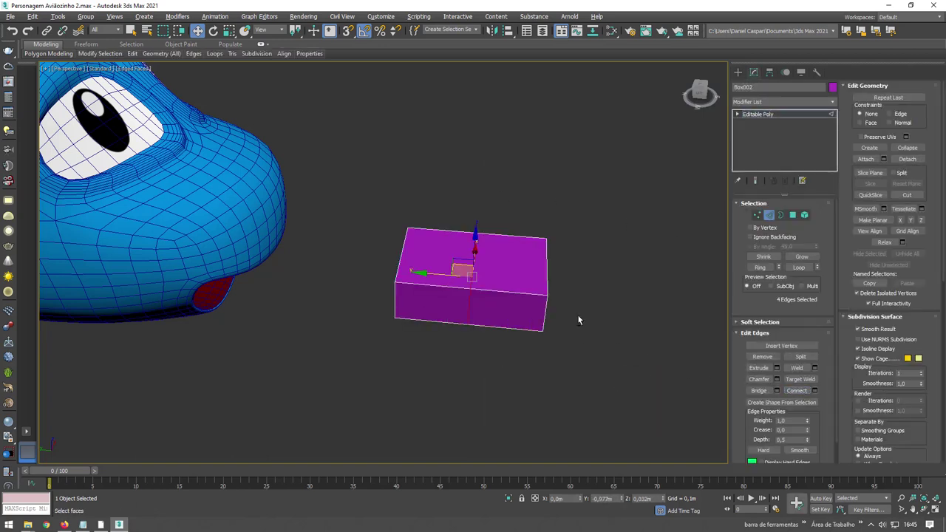
{"action": "middle_click_drag", "start_coordinate": [578, 320], "coordinate": [485, 238], "text": "alt"}
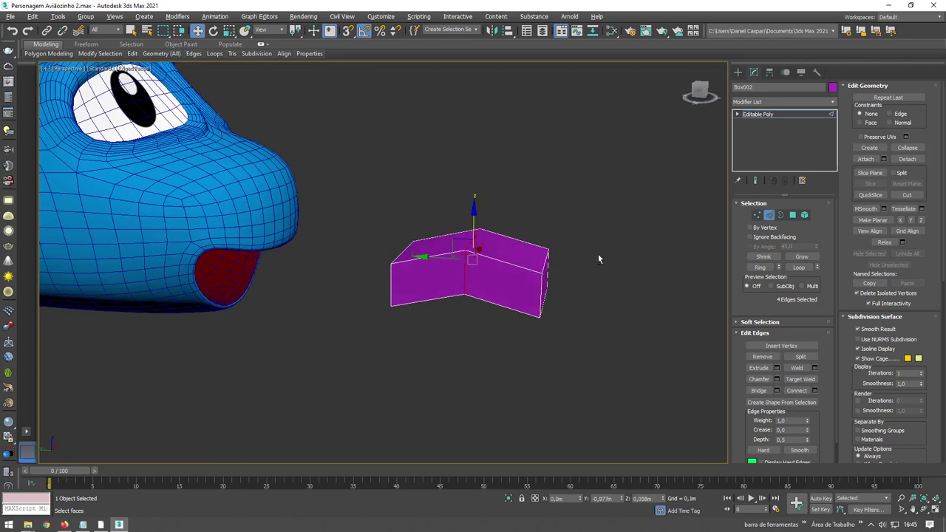
{"action": "mouse_move", "coordinate": [597, 258]}
{"action": "middle_mouse_down", "text": "alt"}
{"action": "mouse_move", "coordinate": [512, 269]}
{"action": "mouse_move", "coordinate": [523, 306]}
{"action": "middle_mouse_up", "text": "alt"}
{"action": "left_click", "coordinate": [475, 193], "text": "ctrl"}
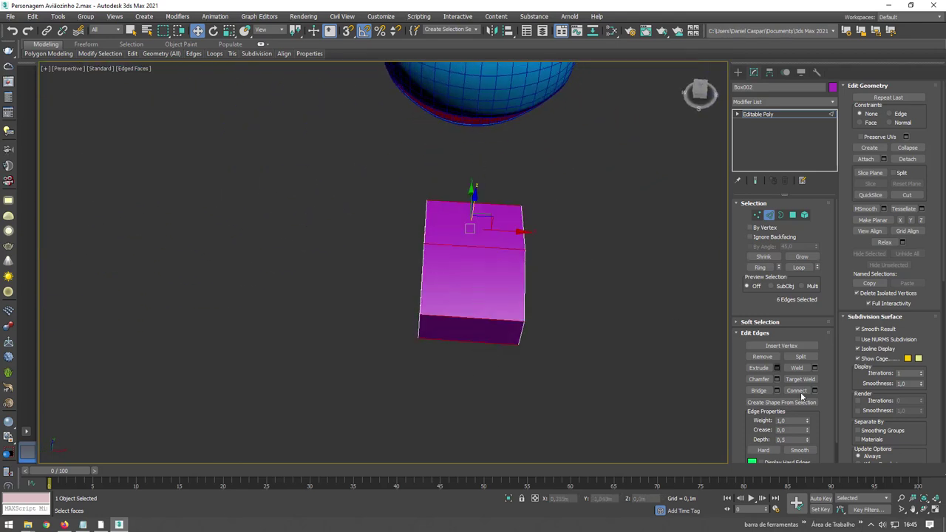
{"action": "left_click", "coordinate": [761, 114]}
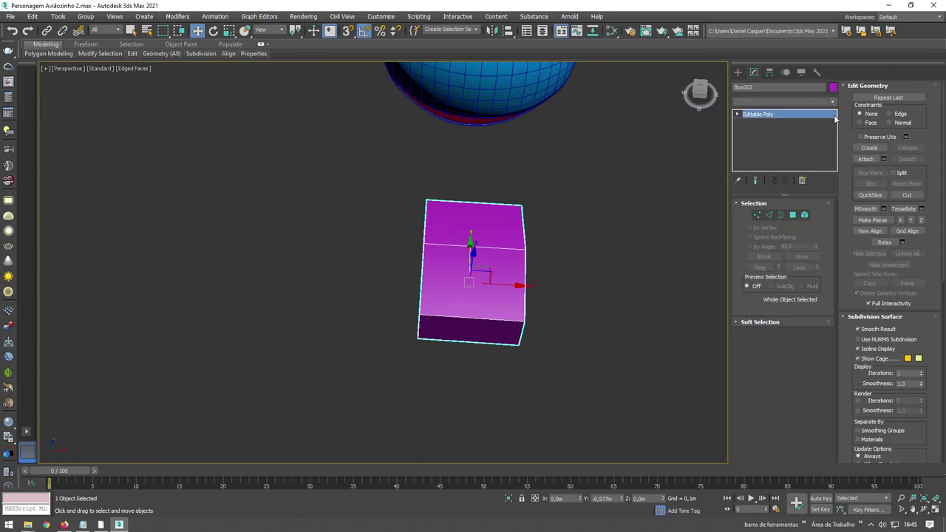
Add a TurboSmooth modifier to round the box, then collapse it to editable poly
{"action": "left_click", "coordinate": [783, 101]}
{"action": "scroll", "coordinate": [770, 359], "scroll_direction": "down", "scroll_amount": 5}
{"action": "left_click", "coordinate": [756, 312]}
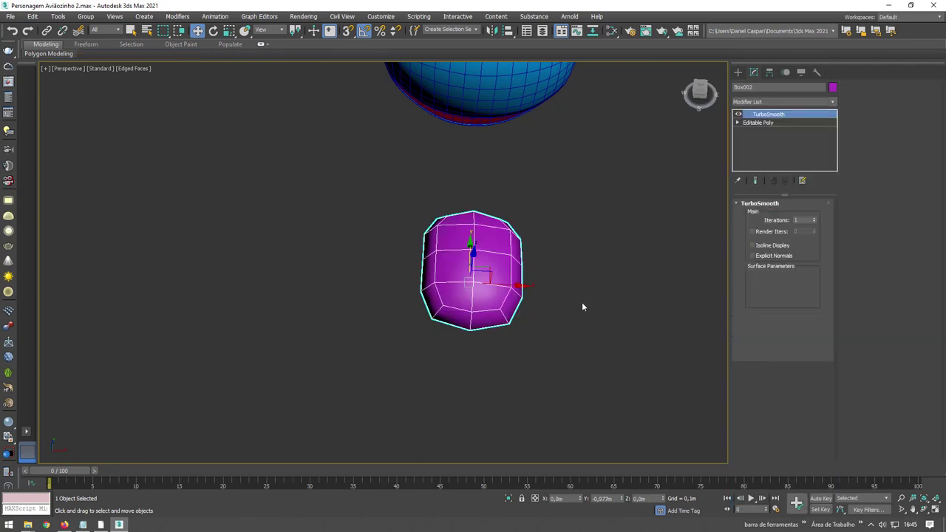
{"action": "mouse_move", "coordinate": [583, 306]}
{"action": "middle_mouse_down", "text": "alt"}
{"action": "mouse_move", "coordinate": [545, 302]}
{"action": "mouse_move", "coordinate": [484, 258]}
{"action": "middle_mouse_up", "text": "alt"}
{"action": "right_click", "coordinate": [483, 258]}
{"action": "mouse_move", "coordinate": [532, 364]}
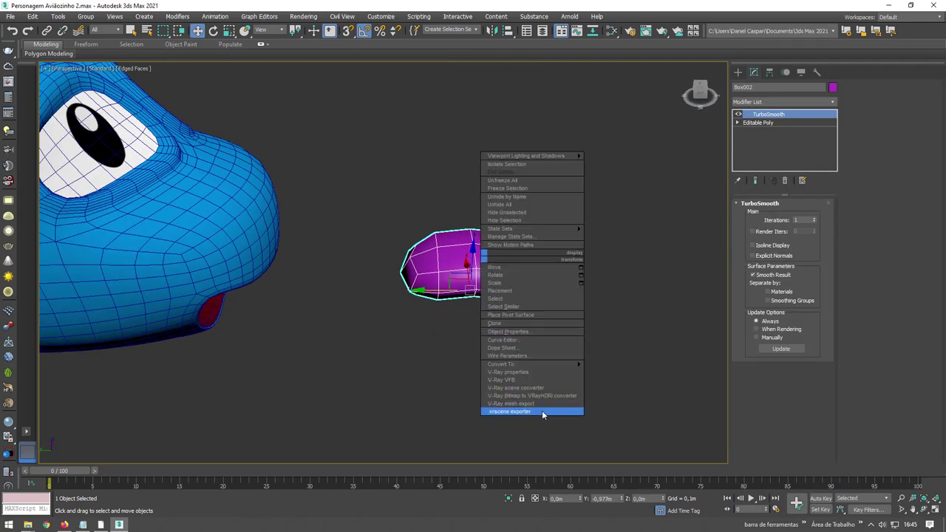
{"action": "left_click", "coordinate": [616, 371]}
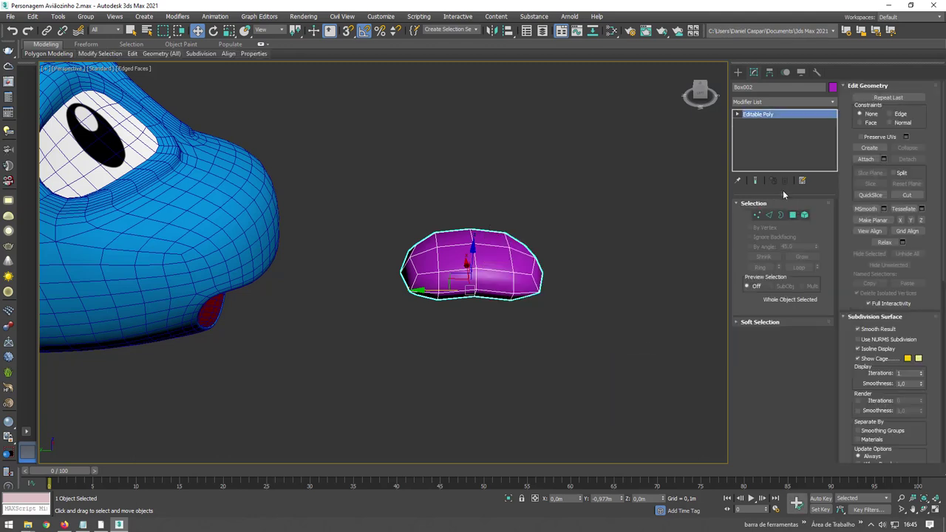
Delete the end polygons and extrude the open border twice to lengthen the tube toward the nose
{"action": "left_click", "coordinate": [792, 214]}
{"action": "mouse_move", "coordinate": [373, 190]}
{"action": "left_mouse_down"}
{"action": "mouse_move", "coordinate": [437, 299]}
{"action": "mouse_move", "coordinate": [432, 314]}
{"action": "left_mouse_up"}
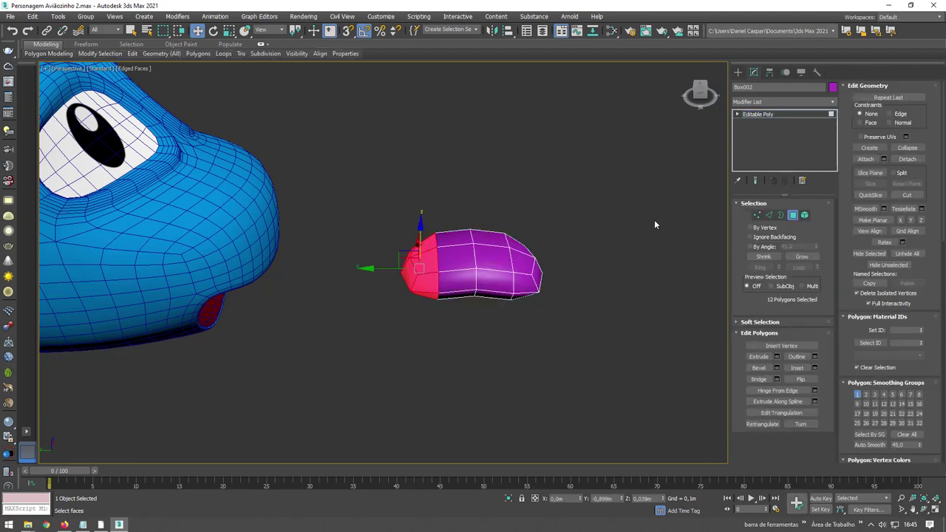
{"action": "key", "text": "Delete"}
{"action": "left_click", "coordinate": [780, 215]}
{"action": "left_click", "coordinate": [436, 255]}
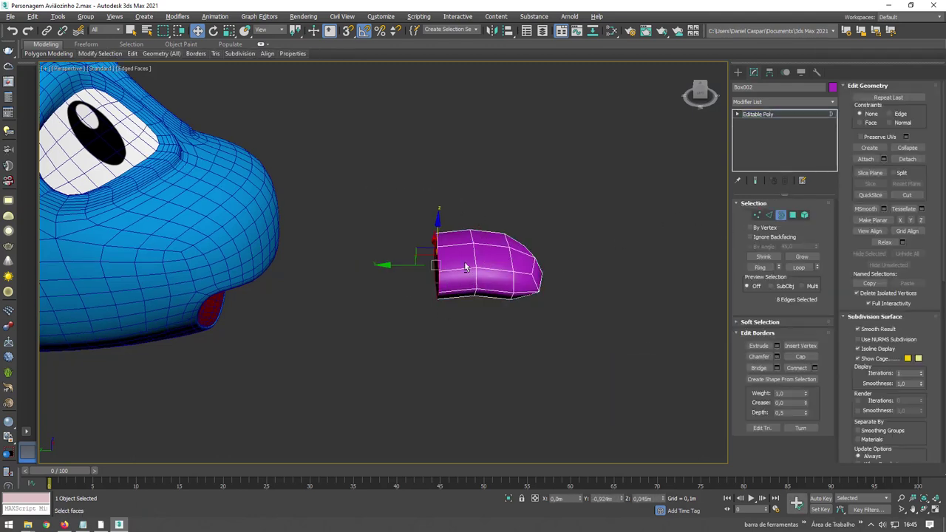
{"action": "middle_click_drag", "start_coordinate": [436, 255], "coordinate": [429, 247], "text": "alt"}
{"action": "left_click_drag", "start_coordinate": [428, 248], "coordinate": [371, 255], "text": "shift"}
{"action": "middle_click_drag", "start_coordinate": [447, 262], "coordinate": [476, 250], "text": "alt"}
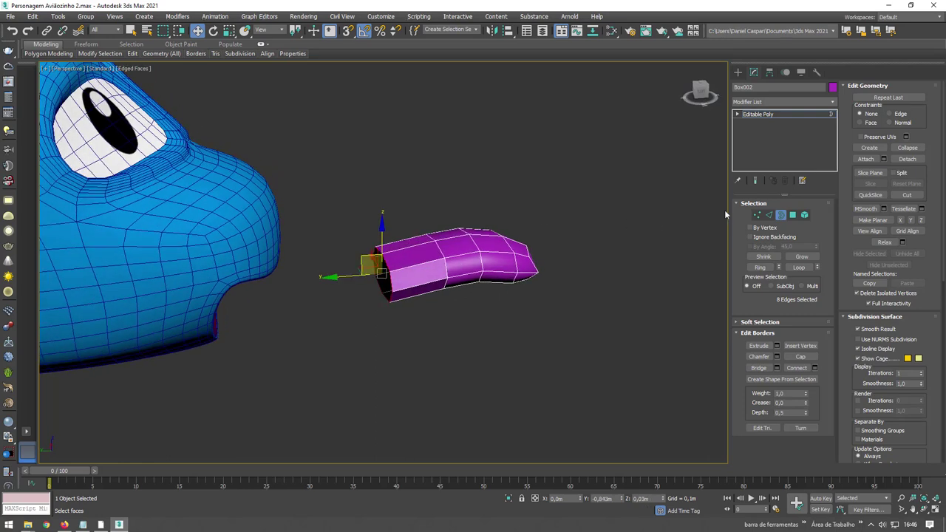
{"action": "left_click", "coordinate": [770, 114]}
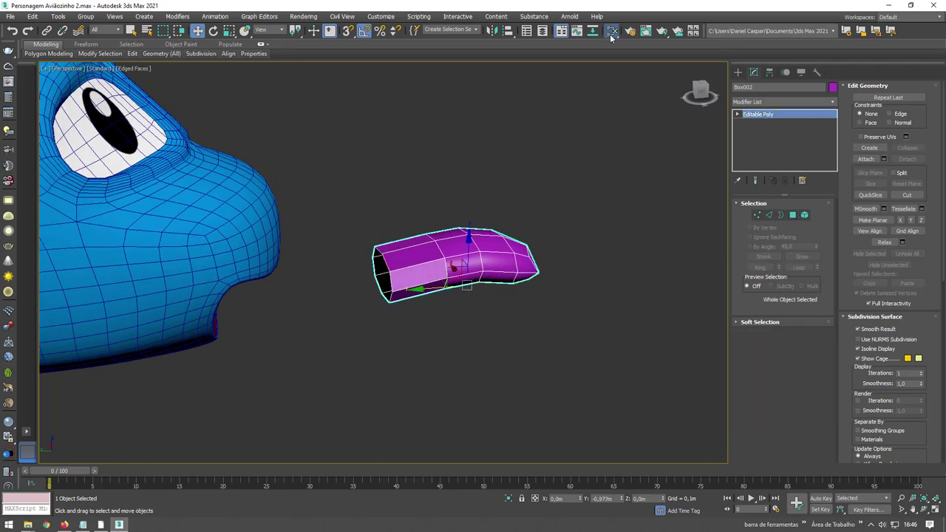
{"action": "left_click", "coordinate": [611, 31]}
{"action": "scroll", "coordinate": [270, 226], "scroll_direction": "down", "scroll_amount": 2}
Create a Standard (Legacy) material node and assign it to the tube
{"action": "mouse_move", "coordinate": [271, 226]}
{"action": "middle_mouse_down"}
{"action": "mouse_move", "coordinate": [293, 196]}
{"action": "mouse_move", "coordinate": [264, 234]}
{"action": "middle_mouse_up"}
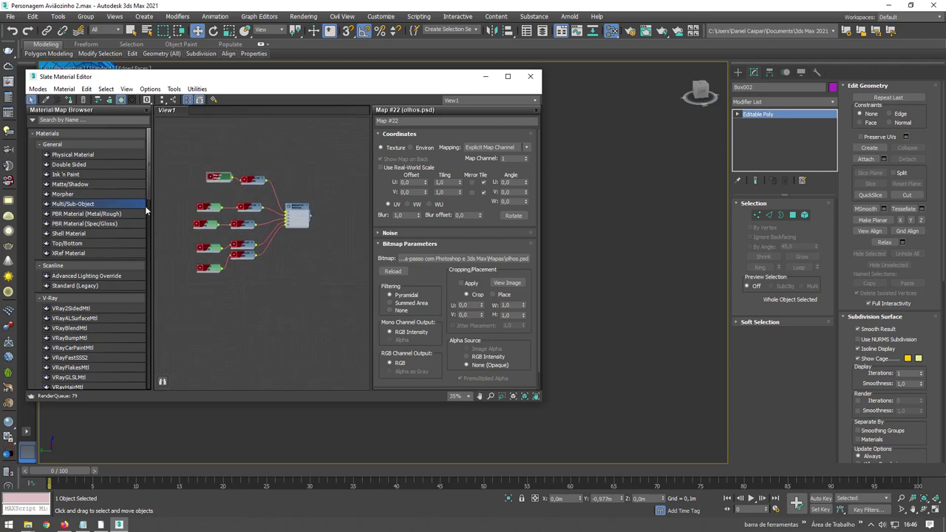
{"action": "mouse_move", "coordinate": [146, 211]}
{"action": "left_mouse_down"}
{"action": "mouse_move", "coordinate": [151, 238]}
{"action": "mouse_move", "coordinate": [148, 179]}
{"action": "left_mouse_up"}
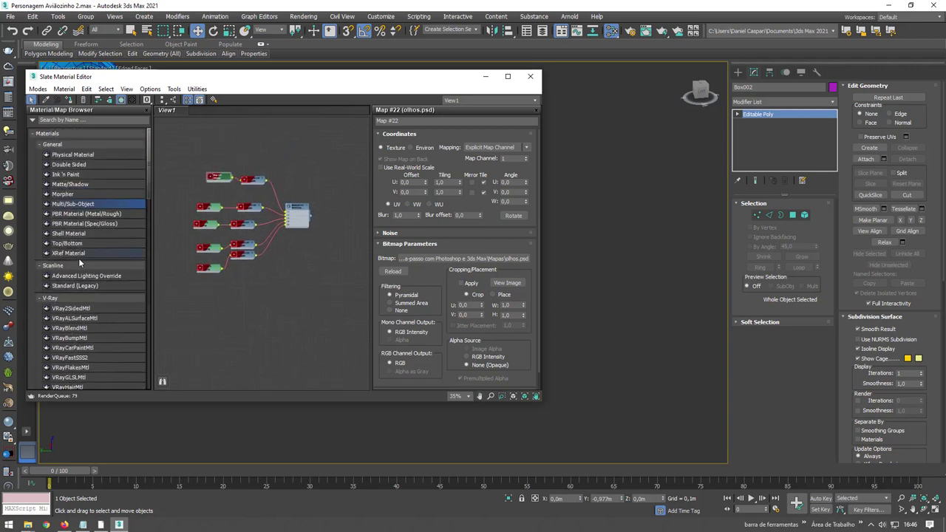
{"action": "left_click_drag", "start_coordinate": [74, 285], "coordinate": [277, 307]}
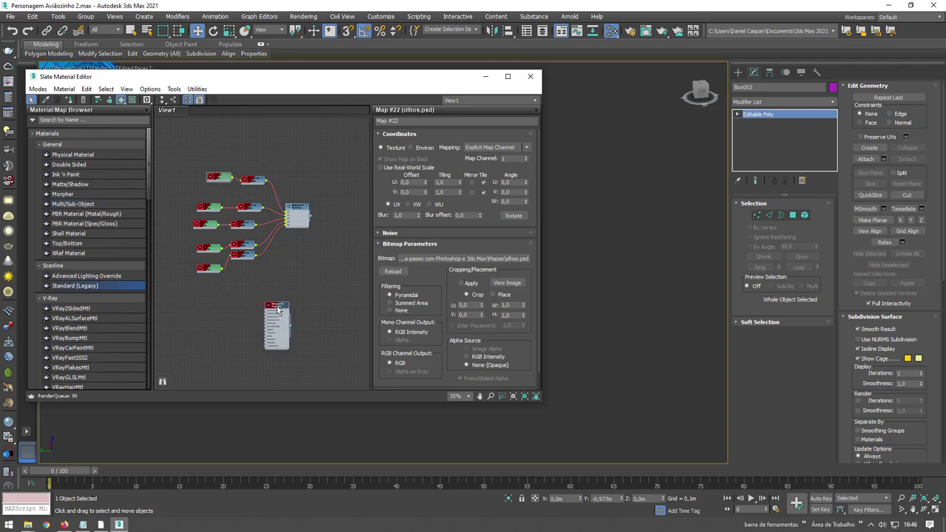
{"action": "right_click", "coordinate": [276, 311]}
{"action": "left_click", "coordinate": [318, 67]}
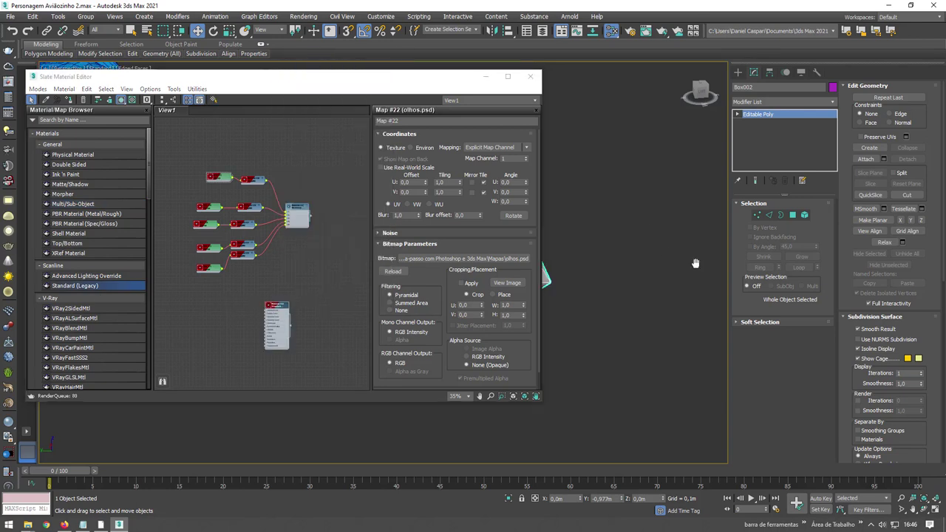
{"action": "middle_click_drag", "start_coordinate": [695, 263], "coordinate": [676, 293]}
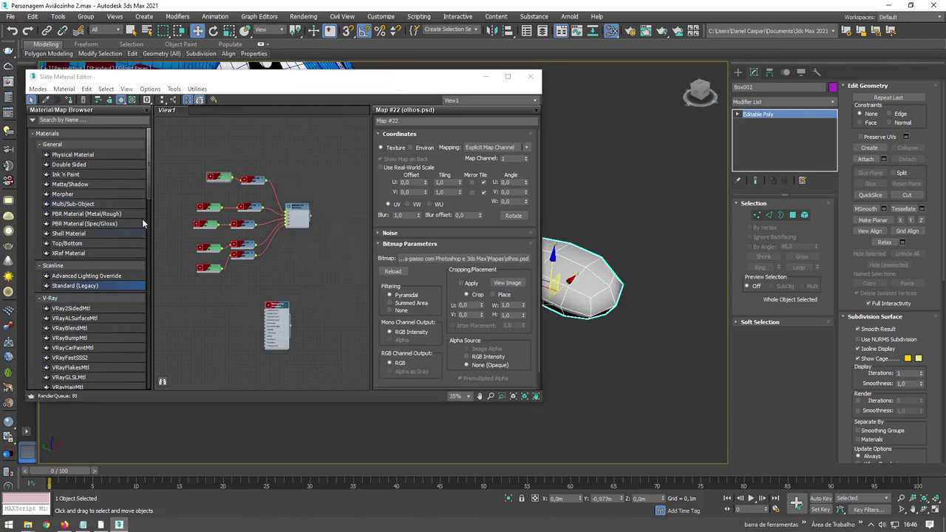
Connect a Checker map to Material #43's Diffuse Color and arrange the nodes
{"action": "left_click_drag", "start_coordinate": [148, 221], "coordinate": [147, 298]}
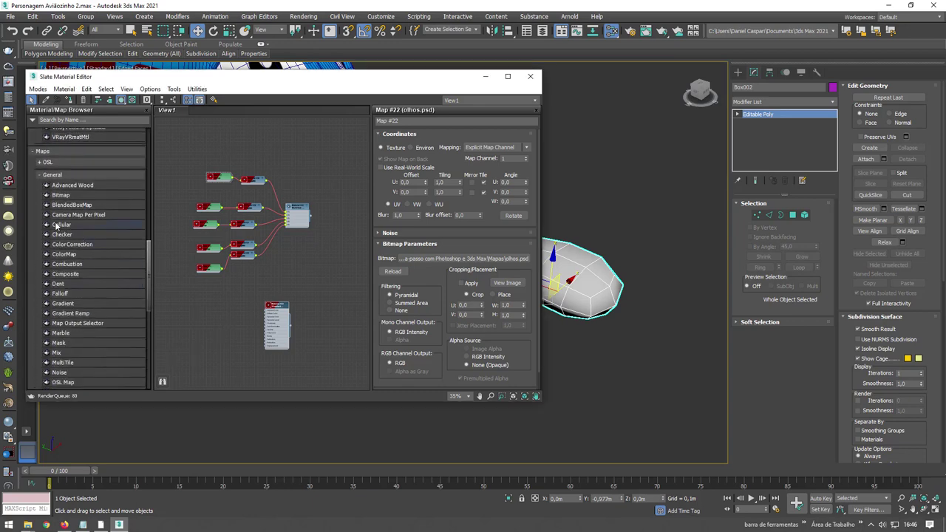
{"action": "mouse_move", "coordinate": [200, 315]}
{"action": "left_mouse_down"}
{"action": "mouse_move", "coordinate": [299, 304]}
{"action": "mouse_move", "coordinate": [266, 246]}
{"action": "left_mouse_up"}
{"action": "scroll", "coordinate": [229, 318], "scroll_direction": "up", "scroll_amount": 5}
{"action": "scroll", "coordinate": [240, 318], "scroll_direction": "up", "scroll_amount": 3}
{"action": "mouse_move", "coordinate": [584, 281]}
{"action": "middle_mouse_down", "text": "alt"}
{"action": "mouse_move", "coordinate": [609, 290]}
{"action": "mouse_move", "coordinate": [603, 274]}
{"action": "middle_mouse_up", "text": "alt"}
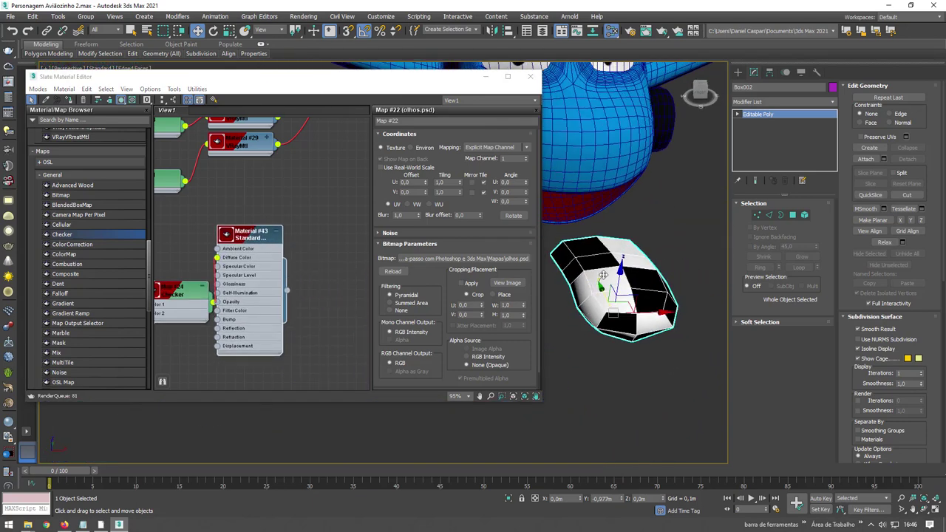
{"action": "left_click_drag", "start_coordinate": [178, 297], "coordinate": [166, 290]}
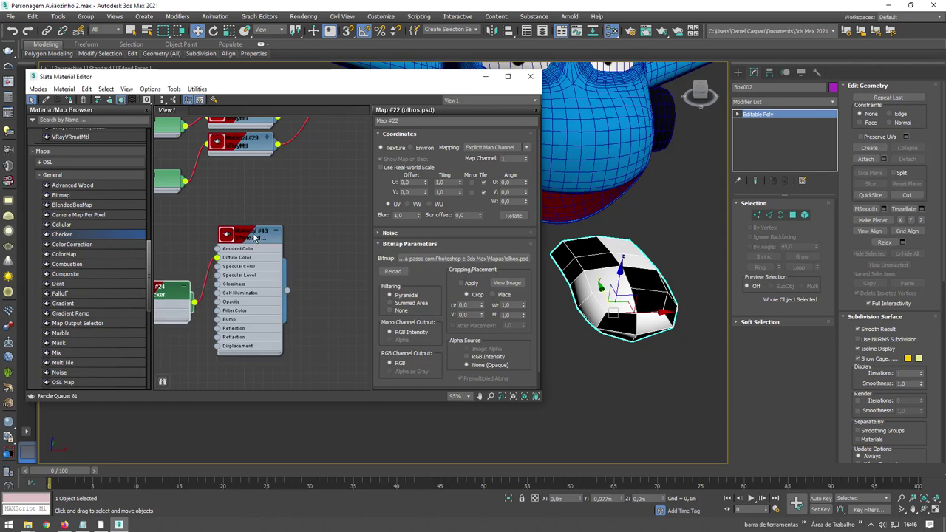
{"action": "left_click_drag", "start_coordinate": [254, 237], "coordinate": [273, 245]}
Set the Checker map's tiling to 30 and check the finer pattern on the tube
{"action": "double_click", "coordinate": [170, 299]}
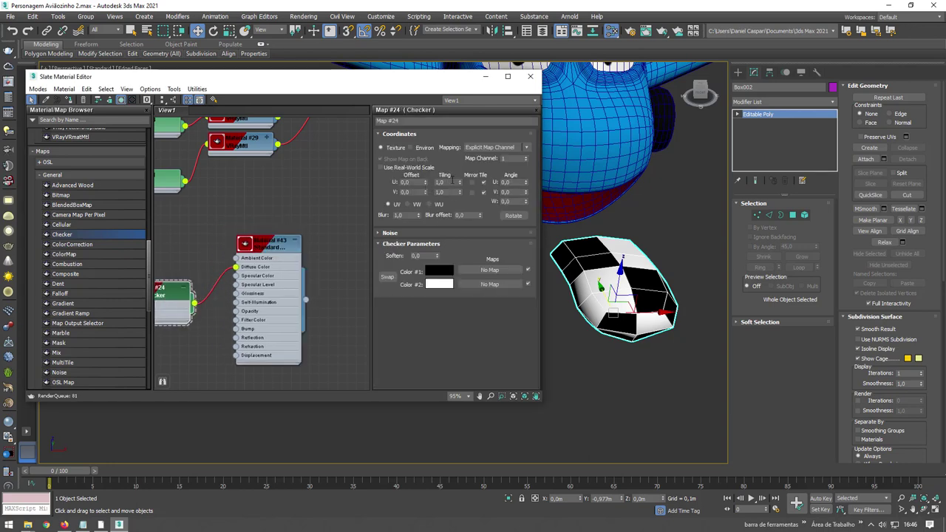
{"action": "double_click", "coordinate": [441, 192]}
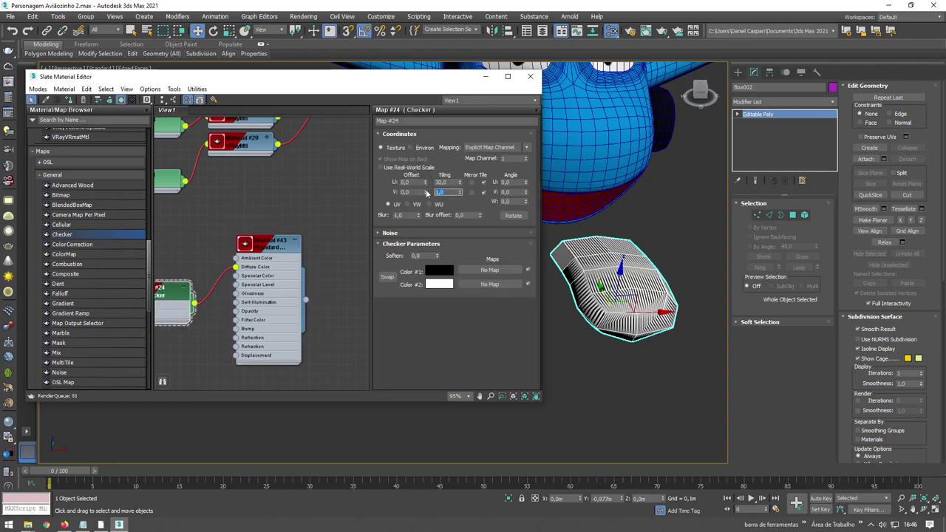
{"action": "type", "text": "30"}
{"action": "key", "text": "Return"}
{"action": "mouse_move", "coordinate": [605, 348]}
{"action": "middle_mouse_down", "text": "alt"}
{"action": "mouse_move", "coordinate": [620, 367]}
{"action": "mouse_move", "coordinate": [643, 347]}
{"action": "middle_mouse_up", "text": "alt"}
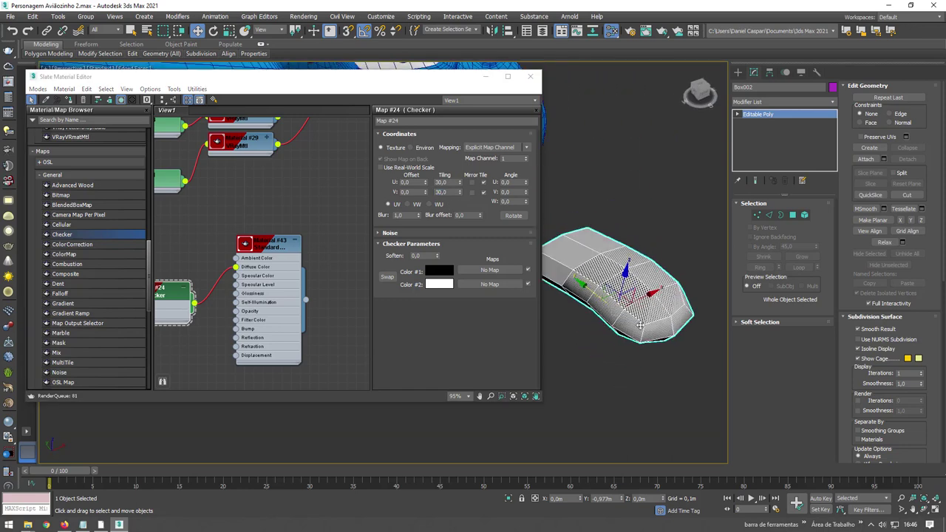
{"action": "left_click", "coordinate": [792, 215]}
In the left wireframe view, select the 18 top polygons of the tongue piece
{"action": "key", "text": "l"}
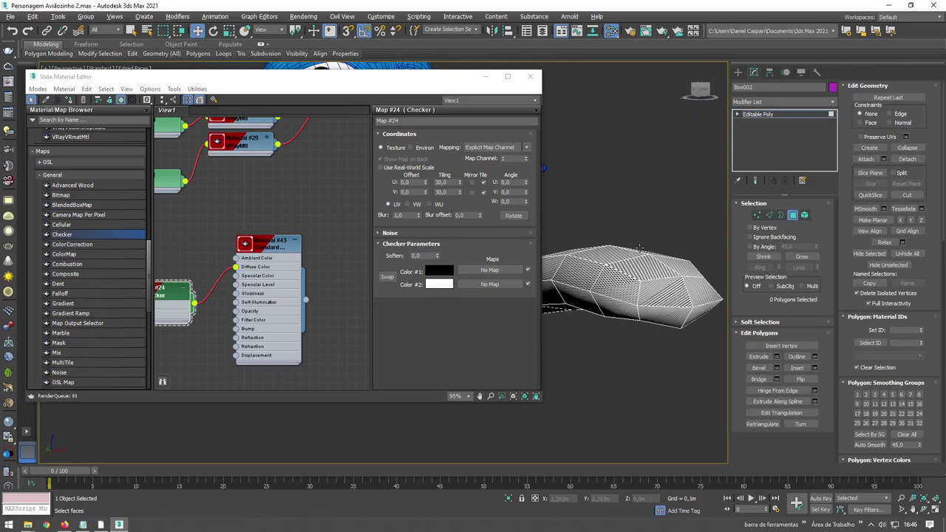
{"action": "key", "text": "F3"}
{"action": "scroll", "coordinate": [652, 231], "scroll_direction": "down", "scroll_amount": 5}
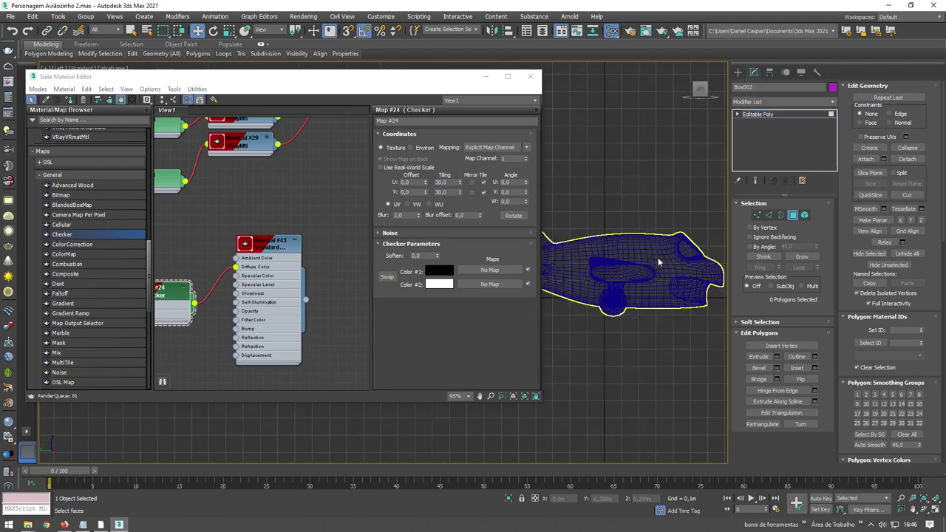
{"action": "scroll", "coordinate": [642, 251], "scroll_direction": "down", "scroll_amount": 3}
{"action": "scroll", "coordinate": [643, 285], "scroll_direction": "up", "scroll_amount": 2}
{"action": "middle_click_drag", "start_coordinate": [657, 290], "coordinate": [658, 247]}
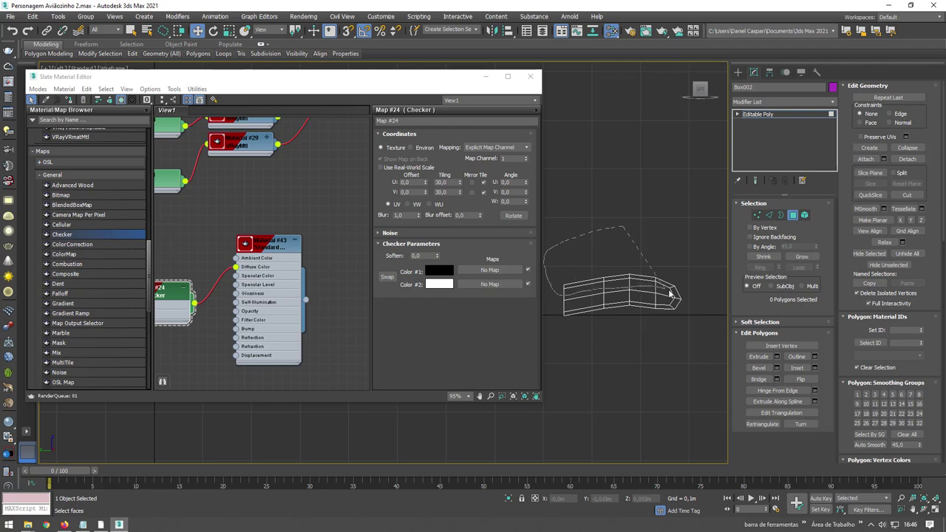
{"action": "left_click_drag", "start_coordinate": [669, 294], "coordinate": [719, 258]}
Add an Unwrap UVW modifier, open the UV Editor and peel the selected faces
{"action": "left_click", "coordinate": [833, 102]}
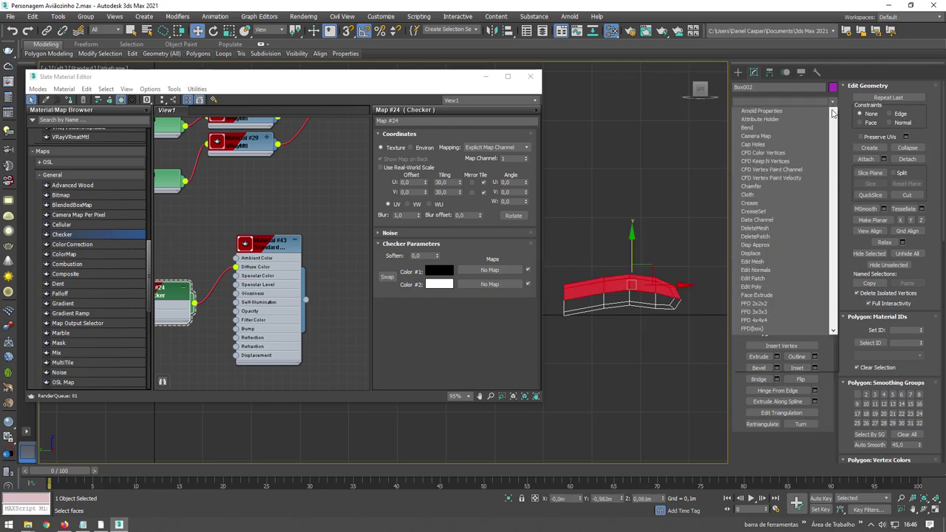
{"action": "scroll", "coordinate": [775, 333], "scroll_direction": "down", "scroll_amount": 10}
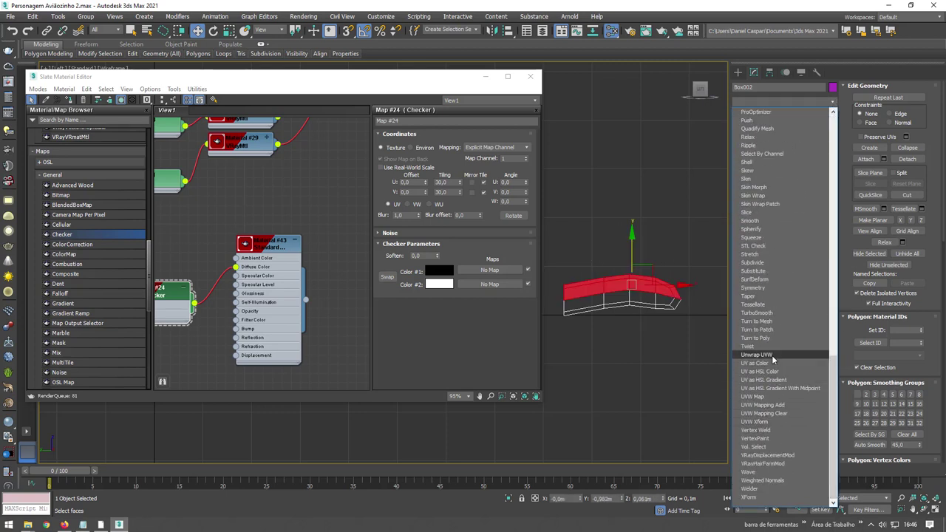
{"action": "left_click", "coordinate": [761, 355]}
{"action": "left_click", "coordinate": [781, 410]}
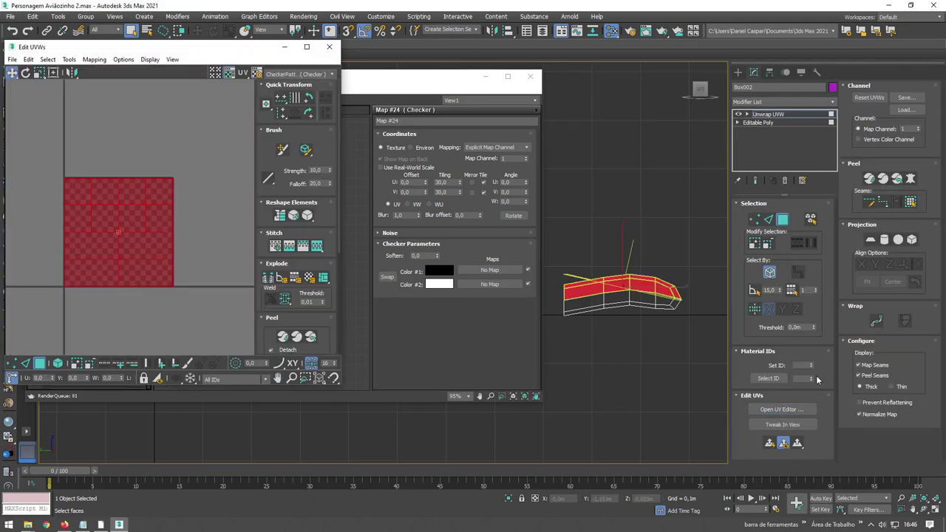
{"action": "left_click", "coordinate": [769, 443]}
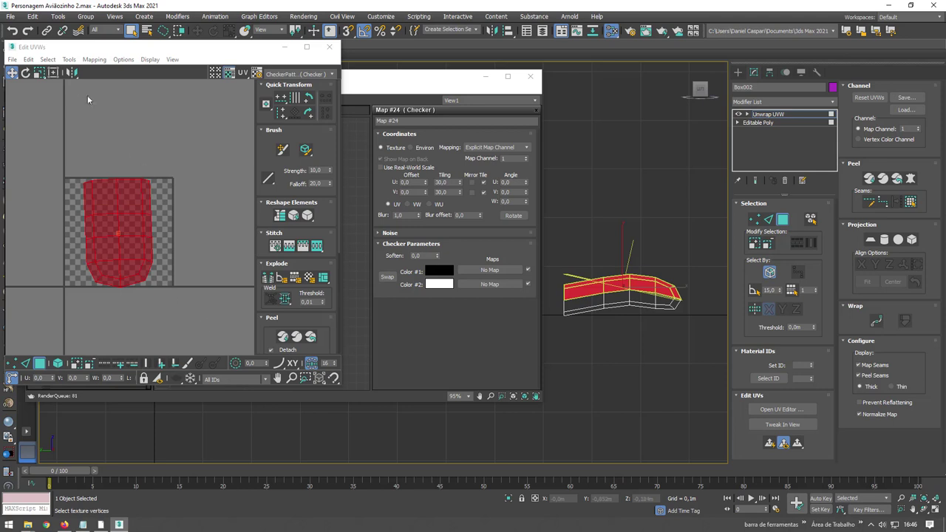
Relax the peeled UV island using Tools > Relax with Start/Stop Relax
{"action": "left_click", "coordinate": [68, 59]}
{"action": "left_click", "coordinate": [92, 225]}
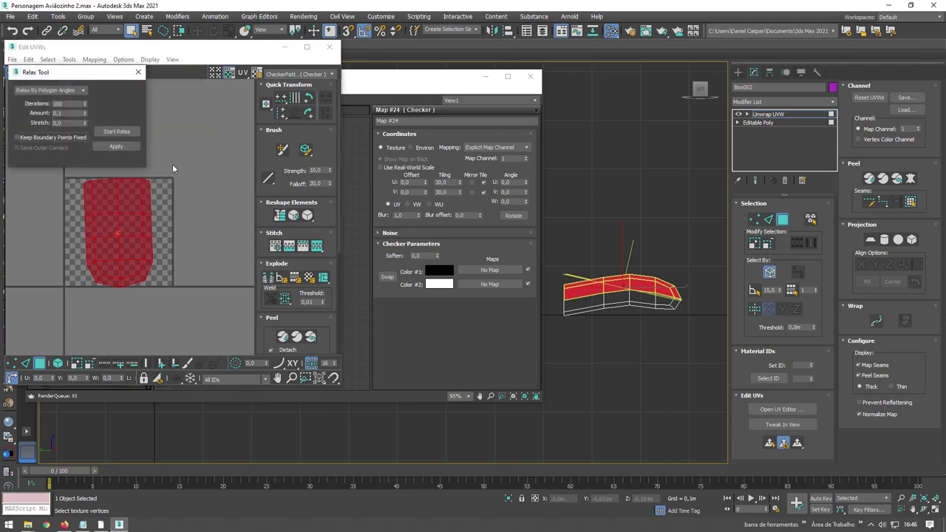
{"action": "left_click", "coordinate": [119, 131]}
{"action": "left_click", "coordinate": [122, 131]}
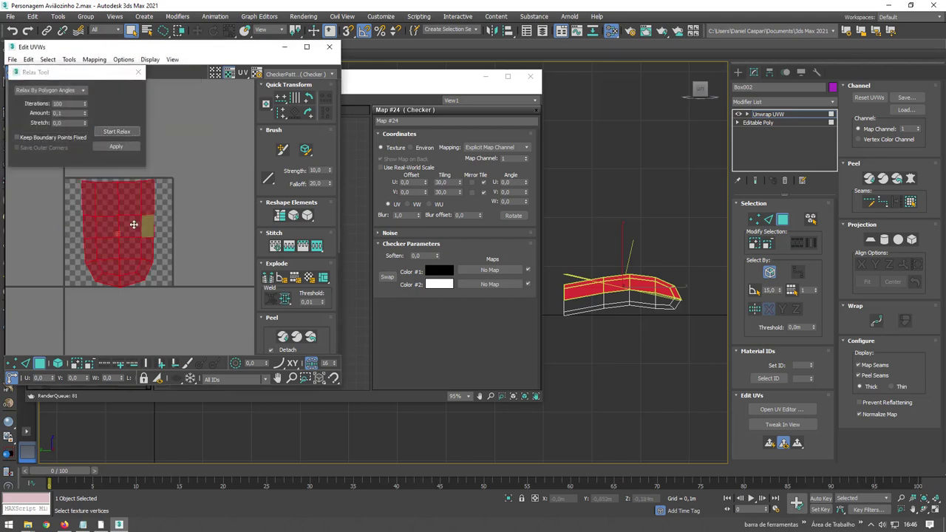
{"action": "right_click", "coordinate": [607, 235]}
{"action": "mouse_move", "coordinate": [643, 344]}
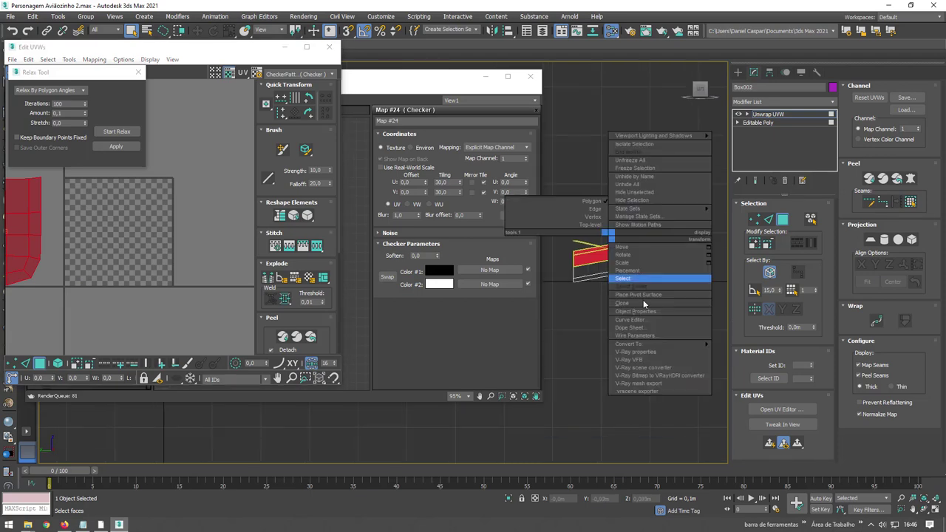
Collapse to editable poly, select the lower band of faces, and add a new Unwrap UVW
{"action": "left_click", "coordinate": [746, 351]}
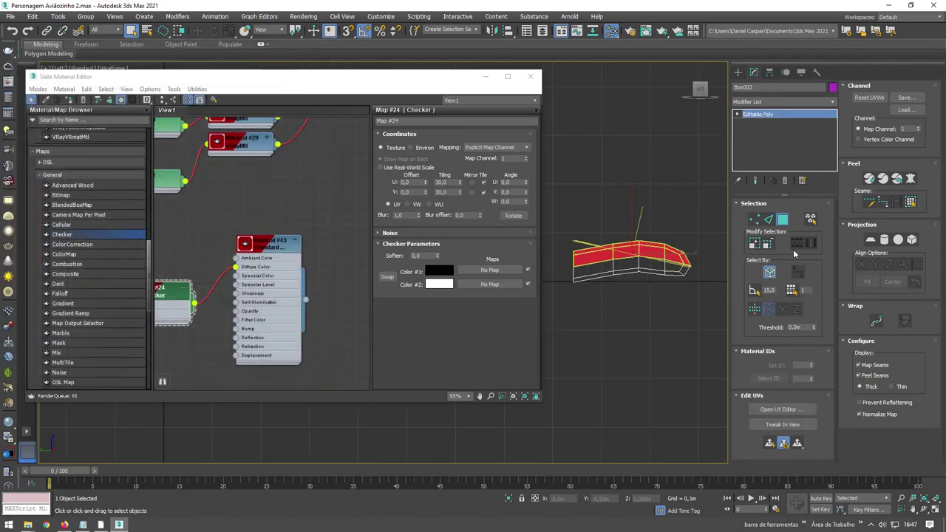
{"action": "left_click", "coordinate": [795, 216]}
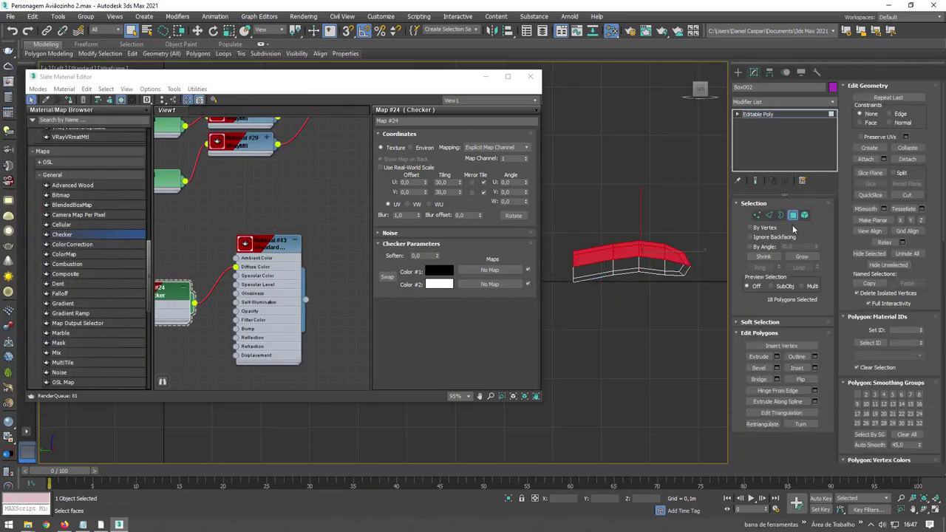
{"action": "key", "text": "ctrl+i"}
{"action": "left_click", "coordinate": [832, 114]}
{"action": "scroll", "coordinate": [788, 391], "scroll_direction": "down", "scroll_amount": 5}
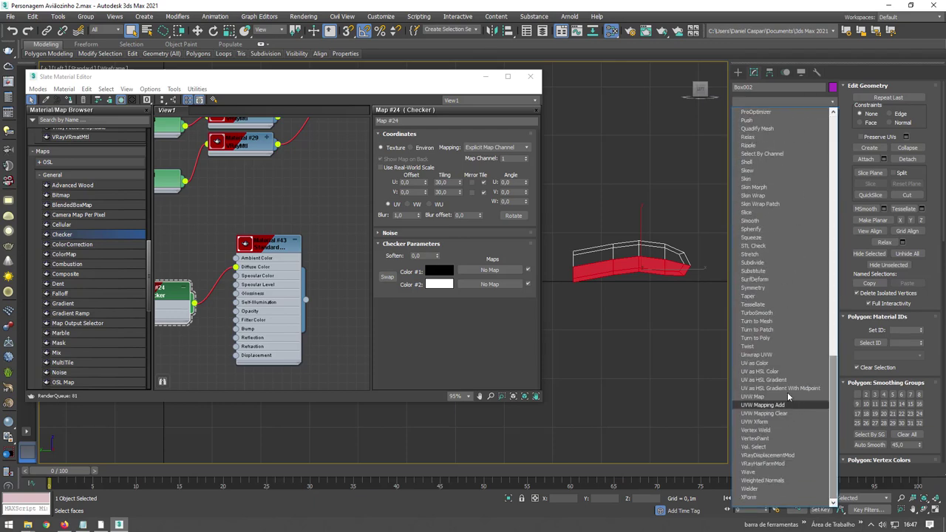
{"action": "left_click", "coordinate": [806, 398]}
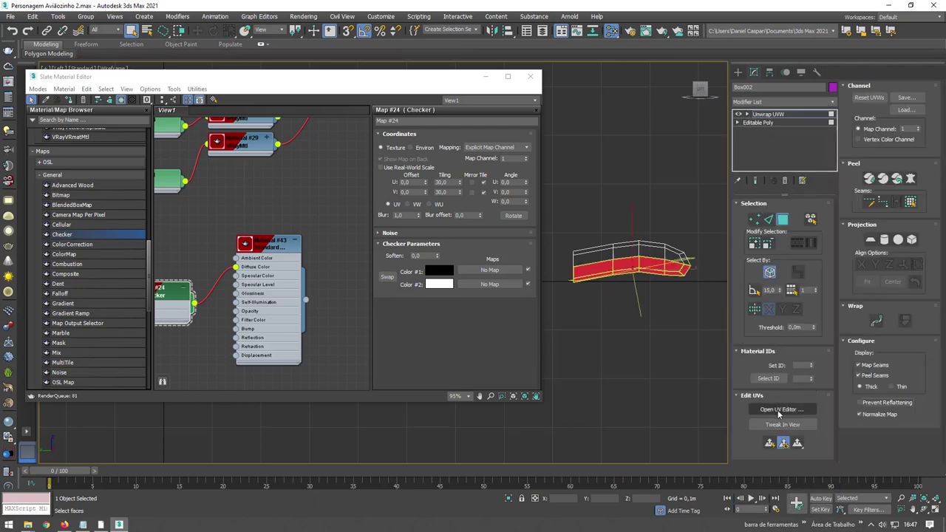
Peel and relax the lower faces' UV island, then close the UV editor
{"action": "scroll", "coordinate": [212, 271], "scroll_direction": "down", "scroll_amount": 3}
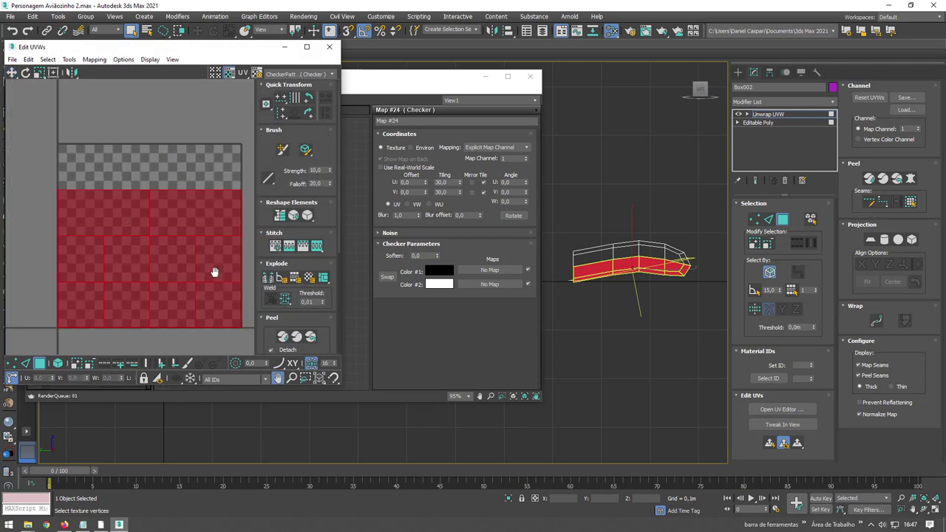
{"action": "scroll", "coordinate": [213, 270], "scroll_direction": "down", "scroll_amount": 3}
{"action": "left_click", "coordinate": [769, 443]}
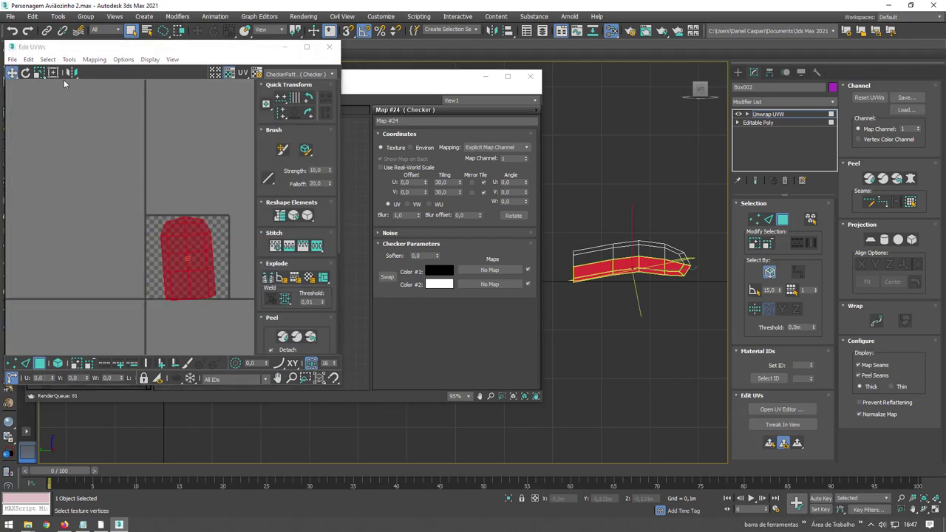
{"action": "left_click", "coordinate": [68, 59]}
{"action": "left_click", "coordinate": [147, 225]}
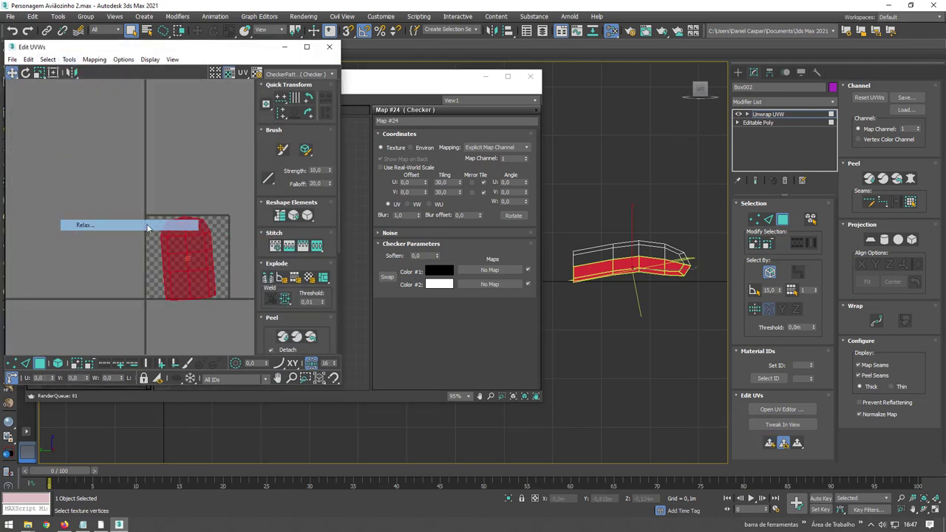
{"action": "left_click", "coordinate": [116, 131]}
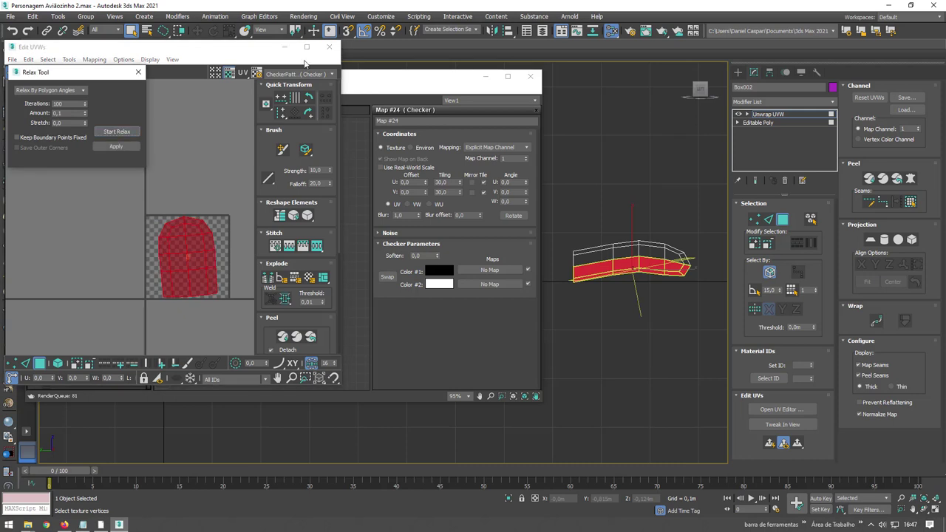
{"action": "left_click", "coordinate": [329, 47]}
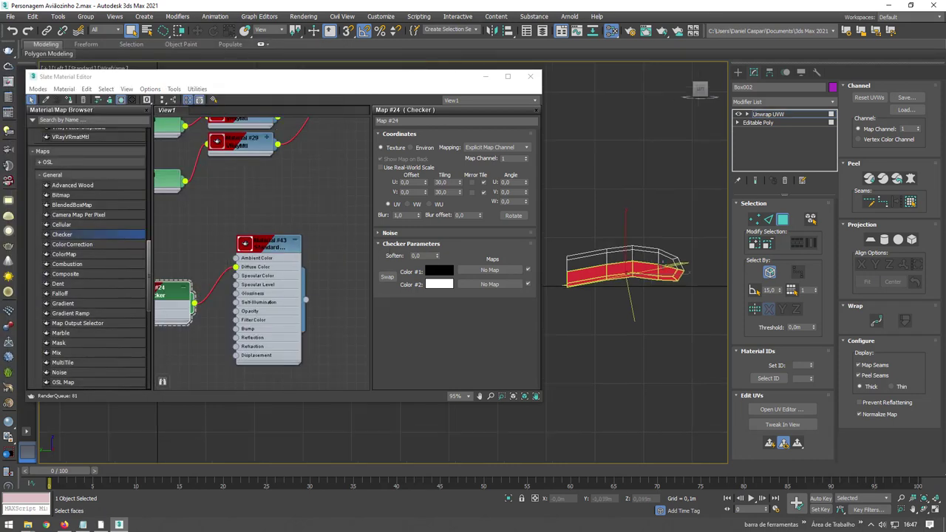
{"action": "right_click", "coordinate": [663, 261]}
Collapse the tongue piece to an editable poly and select it as a whole element
{"action": "left_click", "coordinate": [777, 377]}
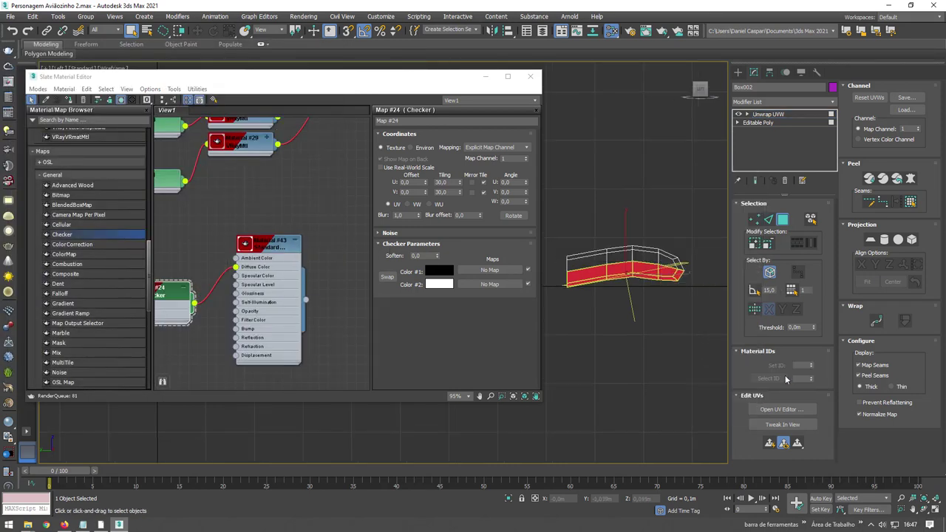
{"action": "left_click", "coordinate": [806, 214]}
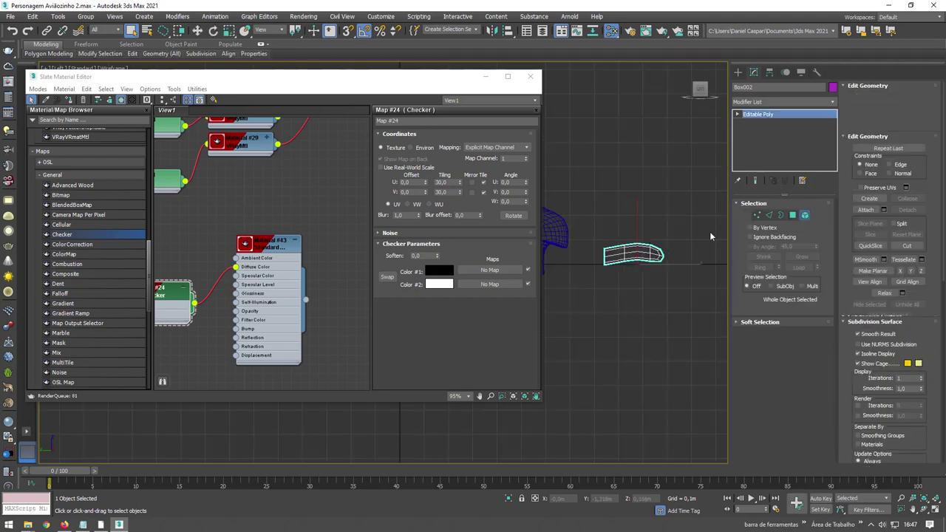
{"action": "left_click", "coordinate": [633, 255]}
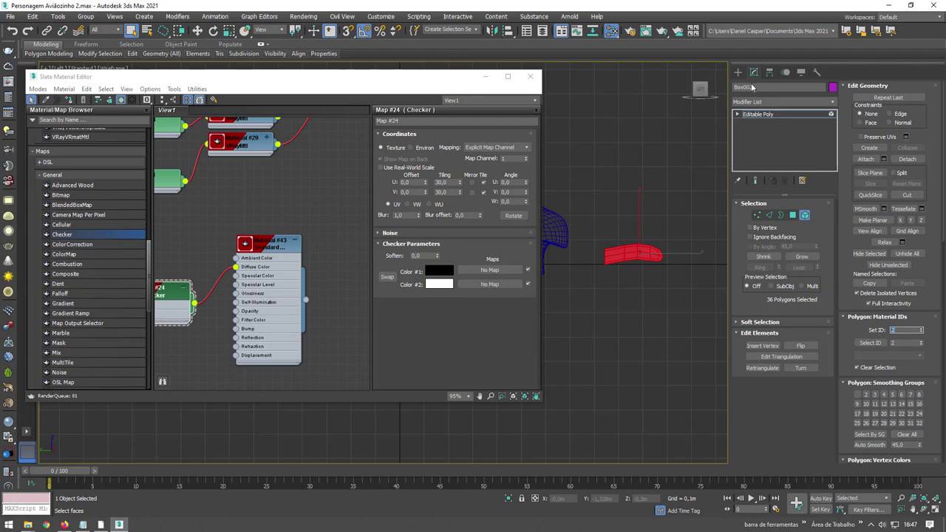
{"action": "left_click", "coordinate": [764, 116]}
{"action": "middle_click_drag", "start_coordinate": [655, 217], "coordinate": [724, 222]}
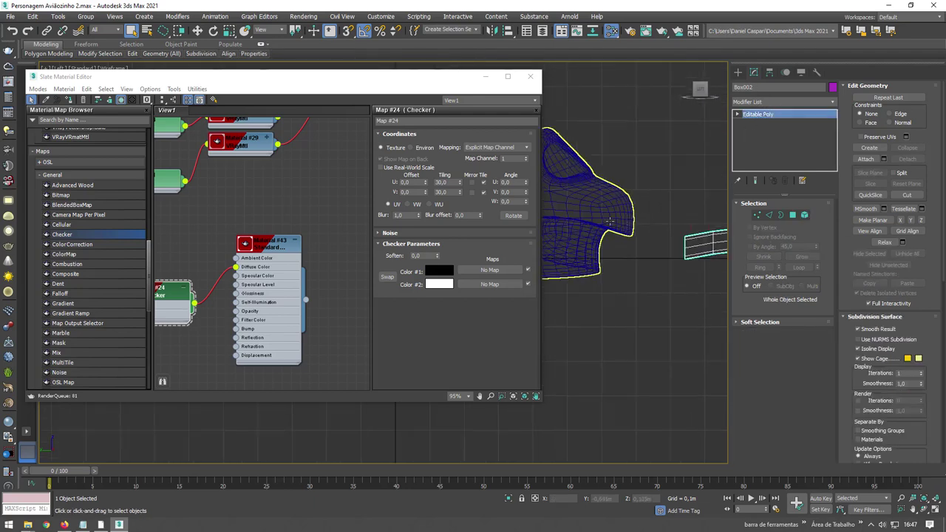
Disable Box001's TurboSmooth preview, select its base Editable Poly, and close the material editor
{"action": "left_click", "coordinate": [591, 207]}
{"action": "left_click", "coordinate": [738, 115]}
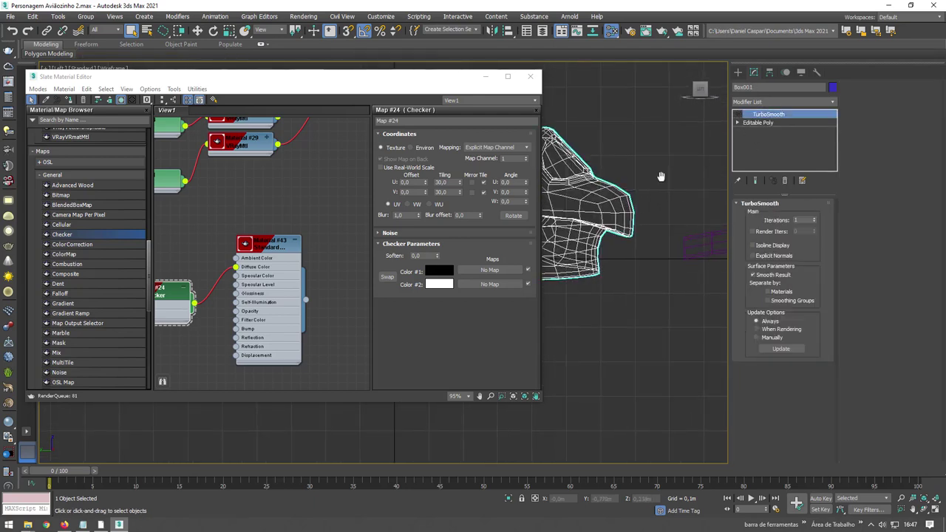
{"action": "scroll", "coordinate": [708, 173], "scroll_direction": "down", "scroll_amount": 4}
{"action": "left_click", "coordinate": [764, 122]}
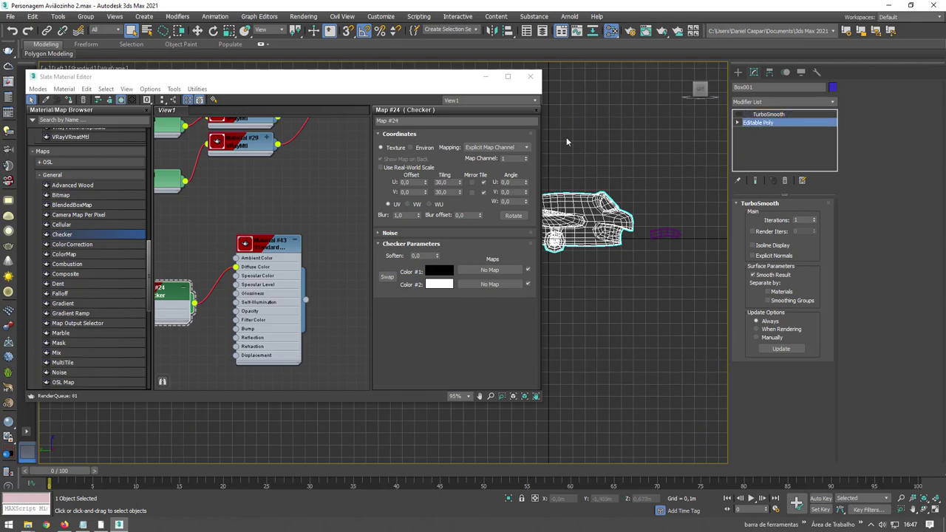
{"action": "left_click", "coordinate": [530, 77]}
{"action": "scroll", "coordinate": [606, 221], "scroll_direction": "up", "scroll_amount": 5}
{"action": "middle_click_drag", "start_coordinate": [724, 254], "coordinate": [532, 251]}
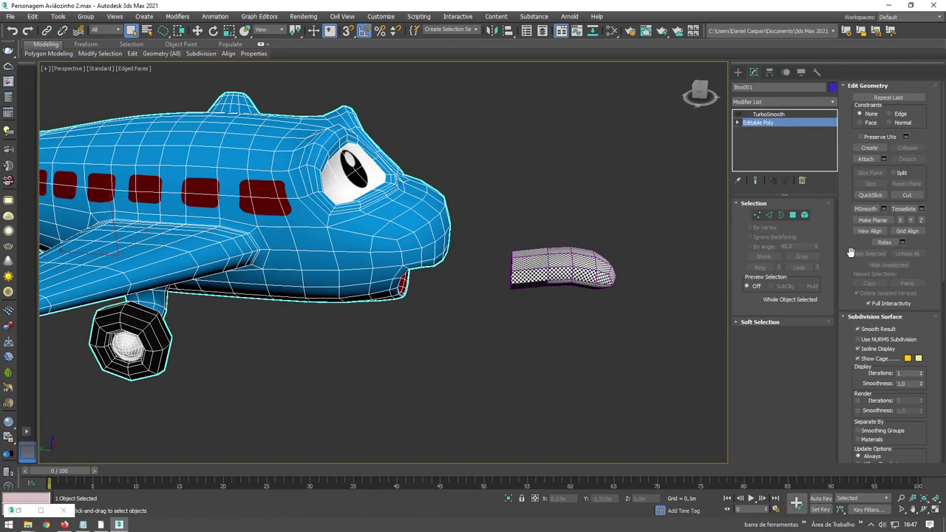
Attach the checkered tongue piece to the airplane body Box001
{"action": "left_click", "coordinate": [867, 160]}
{"action": "left_click", "coordinate": [572, 263]}
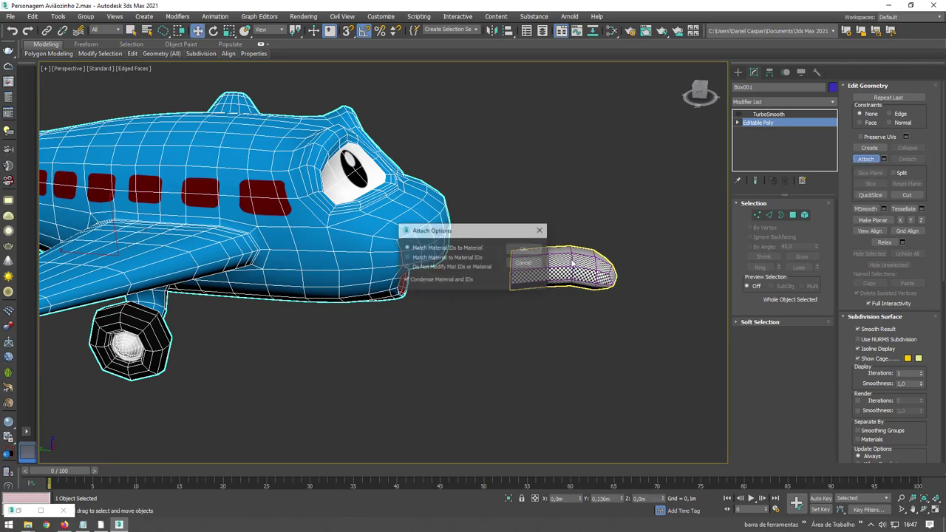
{"action": "left_click", "coordinate": [521, 250]}
{"action": "middle_click_drag", "start_coordinate": [537, 262], "coordinate": [623, 282], "text": "alt"}
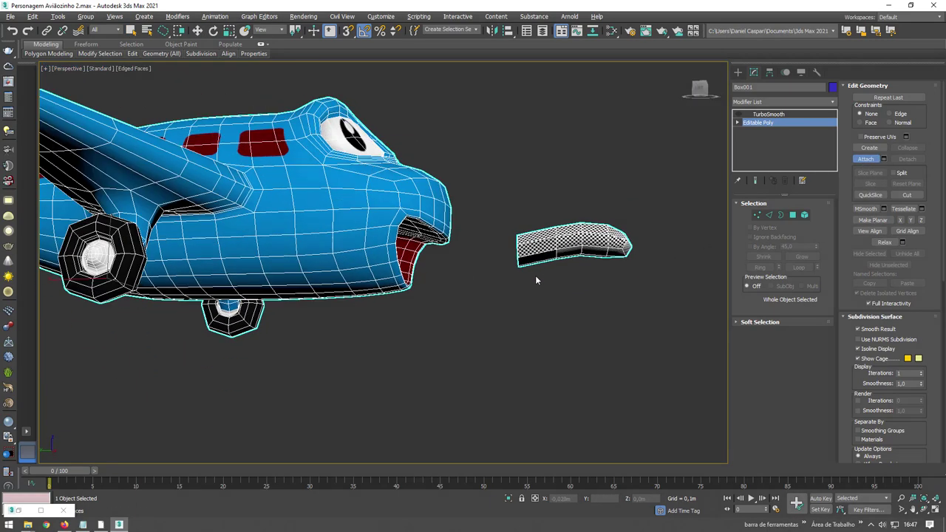
Select the tongue element and move it inside the plane's open mouth
{"action": "left_click", "coordinate": [621, 281]}
{"action": "key", "text": "w"}
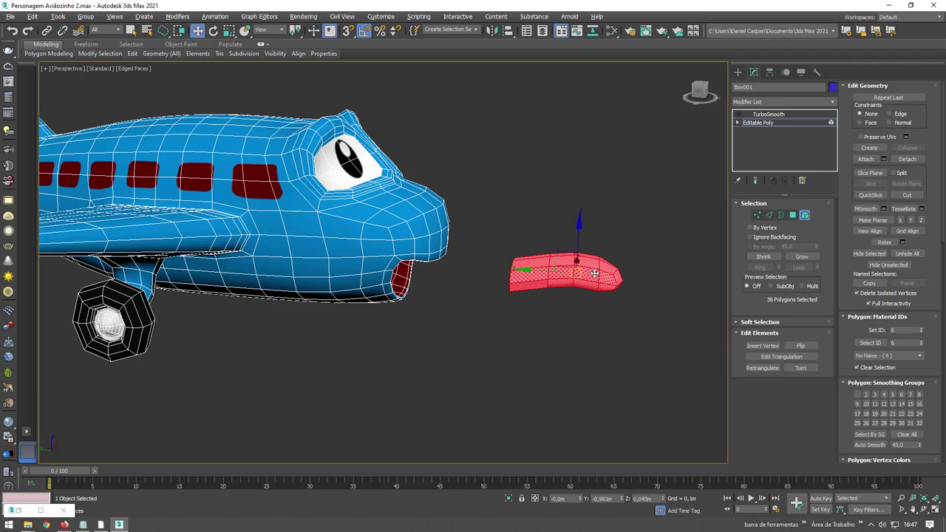
{"action": "left_click_drag", "start_coordinate": [548, 271], "coordinate": [419, 276]}
{"action": "middle_click_drag", "start_coordinate": [419, 276], "coordinate": [375, 268], "text": "alt"}
{"action": "scroll", "coordinate": [405, 272], "scroll_direction": "up", "scroll_amount": 3}
{"action": "left_click_drag", "start_coordinate": [375, 268], "coordinate": [326, 283]}
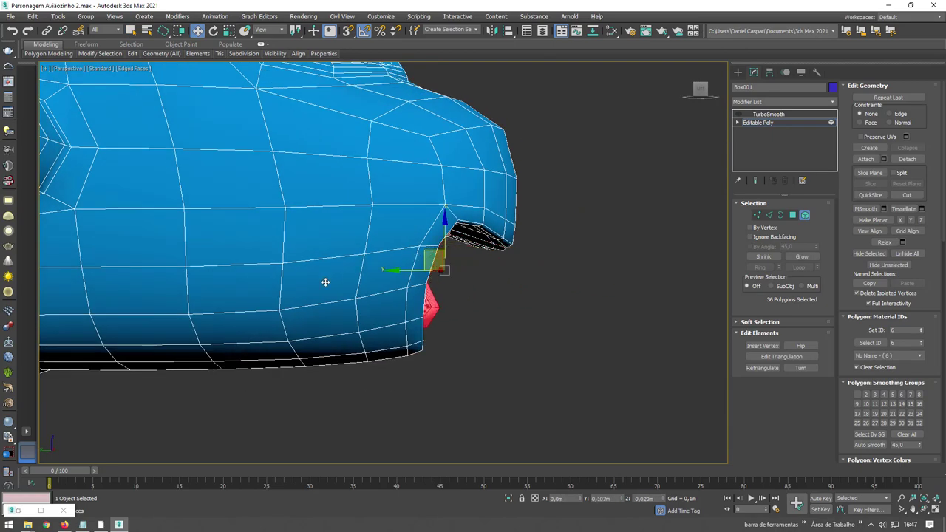
{"action": "scroll", "coordinate": [347, 290], "scroll_direction": "up", "scroll_amount": 2}
{"action": "middle_click_drag", "start_coordinate": [363, 296], "coordinate": [347, 296], "text": "alt"}
Flatten and tilt the tongue to fit the mouth, then return to the whole airplane
{"action": "key", "text": "r"}
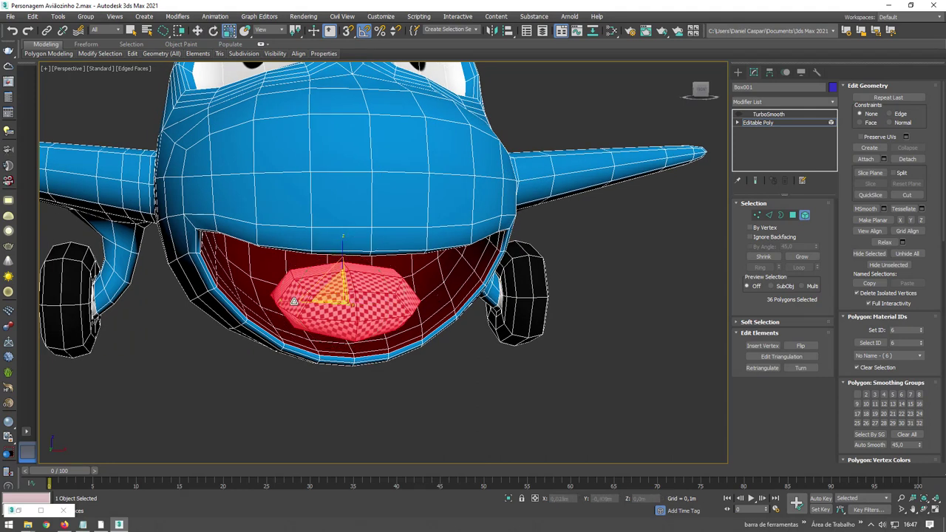
{"action": "left_click_drag", "start_coordinate": [281, 300], "coordinate": [284, 324]}
{"action": "middle_click_drag", "start_coordinate": [284, 323], "coordinate": [377, 289], "text": "alt"}
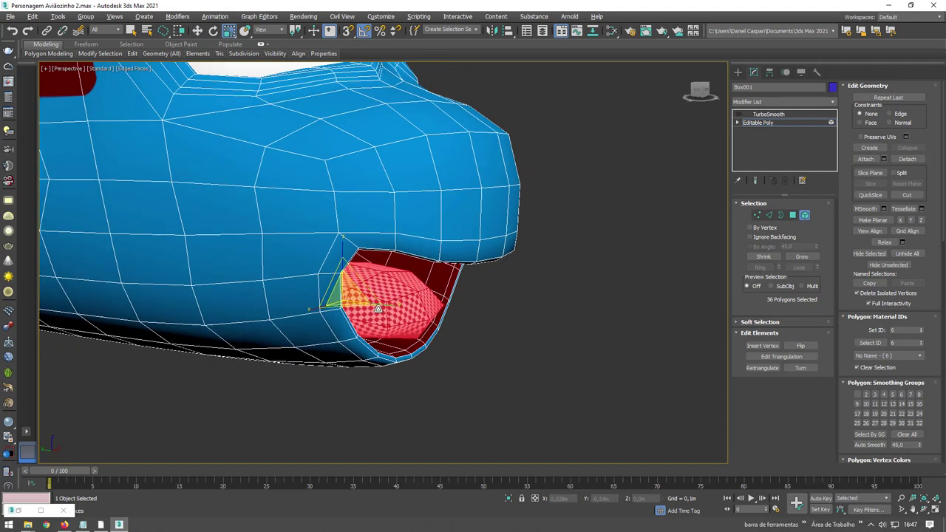
{"action": "key", "text": "e"}
{"action": "mouse_move", "coordinate": [377, 289]}
{"action": "left_mouse_down"}
{"action": "mouse_move", "coordinate": [381, 283]}
{"action": "mouse_move", "coordinate": [330, 285]}
{"action": "left_mouse_up"}
{"action": "key", "text": "w"}
{"action": "mouse_move", "coordinate": [454, 330]}
{"action": "middle_mouse_down", "text": "alt"}
{"action": "mouse_move", "coordinate": [415, 323]}
{"action": "mouse_move", "coordinate": [443, 317]}
{"action": "middle_mouse_up", "text": "alt"}
{"action": "scroll", "coordinate": [415, 323], "scroll_direction": "down", "scroll_amount": 5}
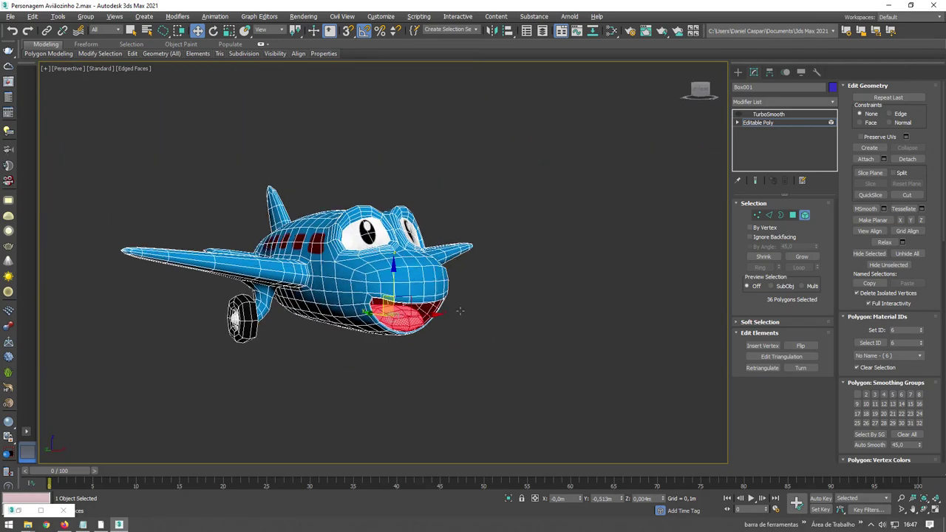
{"action": "left_click", "coordinate": [762, 124]}
Assign multi-material Material #42 to the airplane from the Slate Material Editor
{"action": "scroll", "coordinate": [561, 203], "scroll_direction": "up", "scroll_amount": 3}
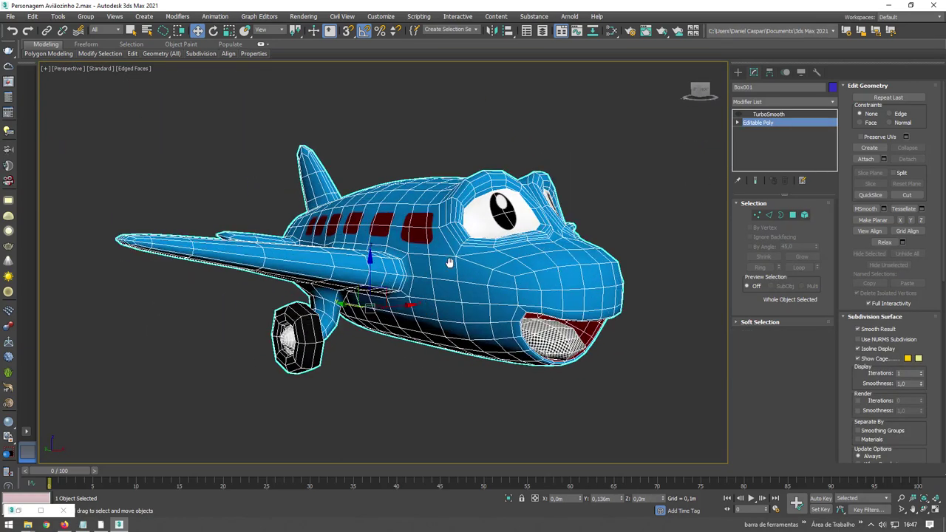
{"action": "left_click", "coordinate": [612, 32]}
{"action": "scroll", "coordinate": [302, 204], "scroll_direction": "down", "scroll_amount": 3}
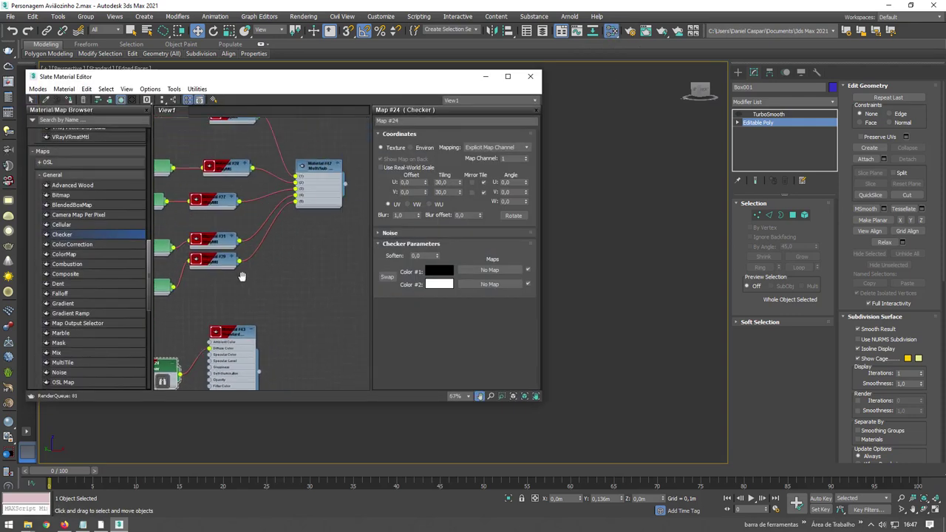
{"action": "right_click", "coordinate": [283, 181]}
{"action": "left_click", "coordinate": [304, 194]}
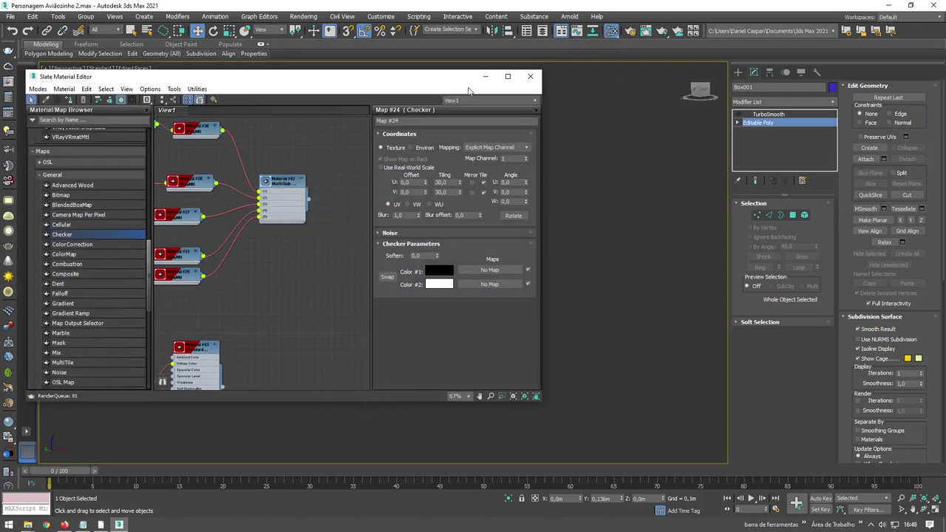
{"action": "left_click_drag", "start_coordinate": [296, 76], "coordinate": [69, 79]}
Select the tongue element and set its material ID to 2 so it turns red
{"action": "middle_click_drag", "start_coordinate": [574, 271], "coordinate": [475, 295], "text": "alt"}
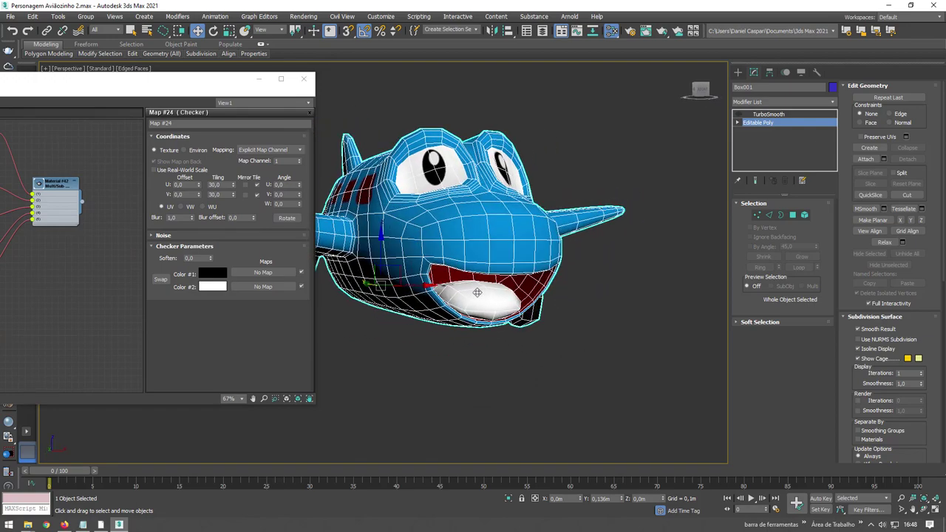
{"action": "scroll", "coordinate": [475, 295], "scroll_direction": "up", "scroll_amount": 3}
{"action": "scroll", "coordinate": [475, 295], "scroll_direction": "up", "scroll_amount": 2}
{"action": "scroll", "coordinate": [421, 266], "scroll_direction": "down", "scroll_amount": 3}
{"action": "scroll", "coordinate": [479, 315], "scroll_direction": "up", "scroll_amount": 3}
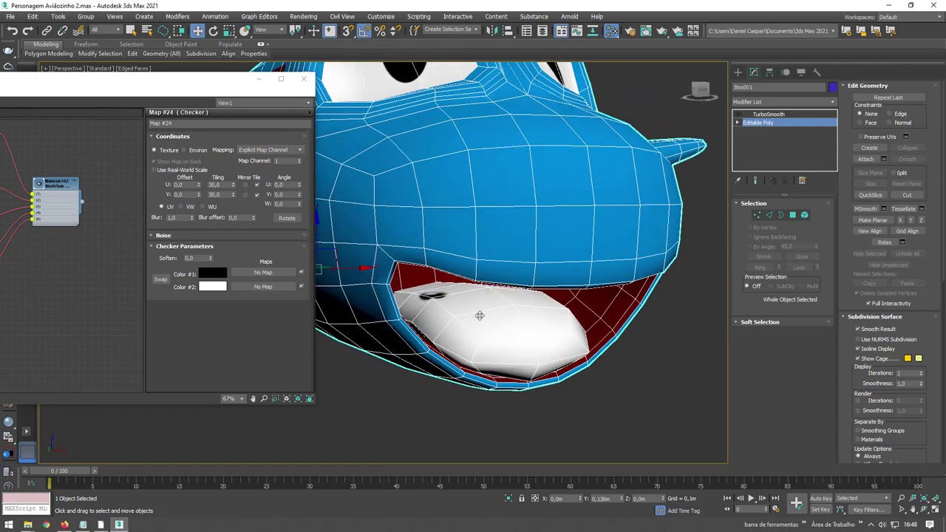
{"action": "scroll", "coordinate": [458, 291], "scroll_direction": "down", "scroll_amount": 3}
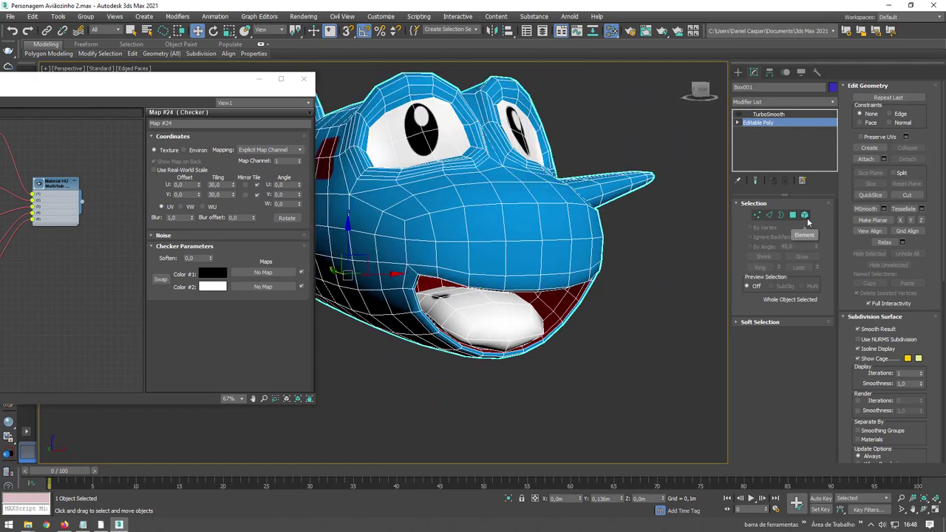
{"action": "left_click", "coordinate": [805, 216]}
{"action": "left_click", "coordinate": [475, 329]}
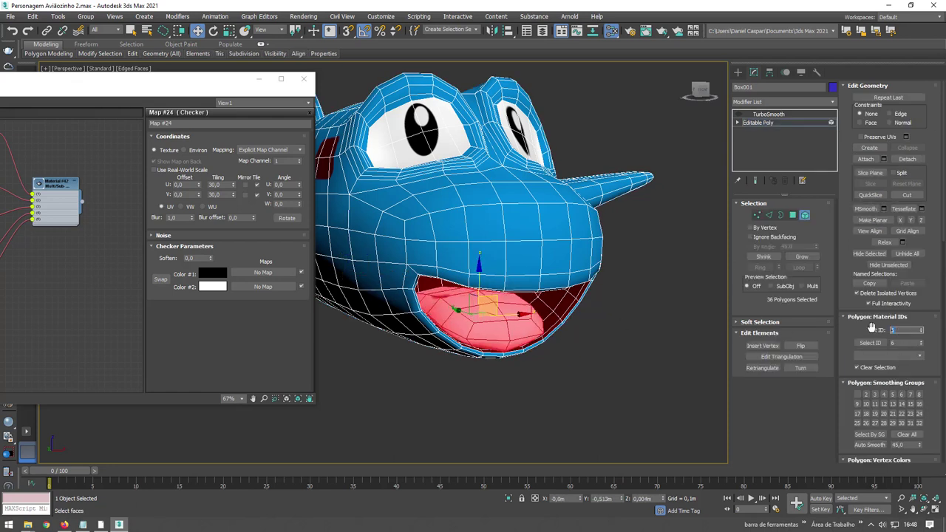
{"action": "type", "text": "2"}
{"action": "key", "text": "Return"}
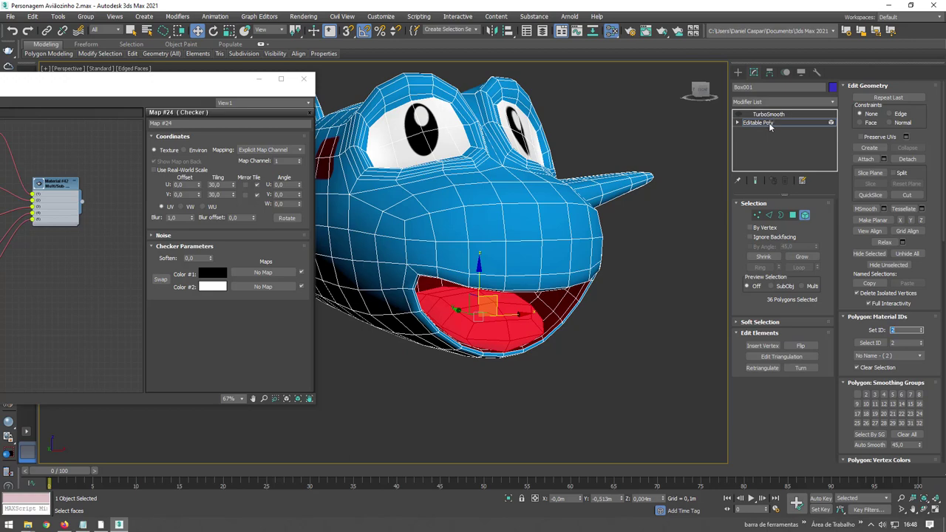
{"action": "left_click", "coordinate": [769, 123]}
{"action": "middle_click_drag", "start_coordinate": [532, 244], "coordinate": [590, 263], "text": "alt"}
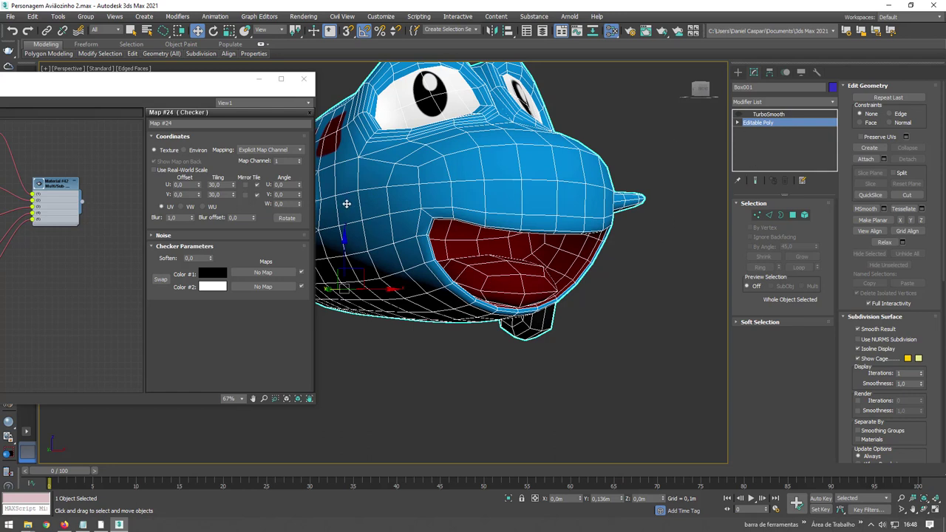
{"action": "left_click", "coordinate": [831, 105]}
{"action": "scroll", "coordinate": [774, 332], "scroll_direction": "down", "scroll_amount": 10}
{"action": "scroll", "coordinate": [774, 359], "scroll_direction": "down", "scroll_amount": 10}
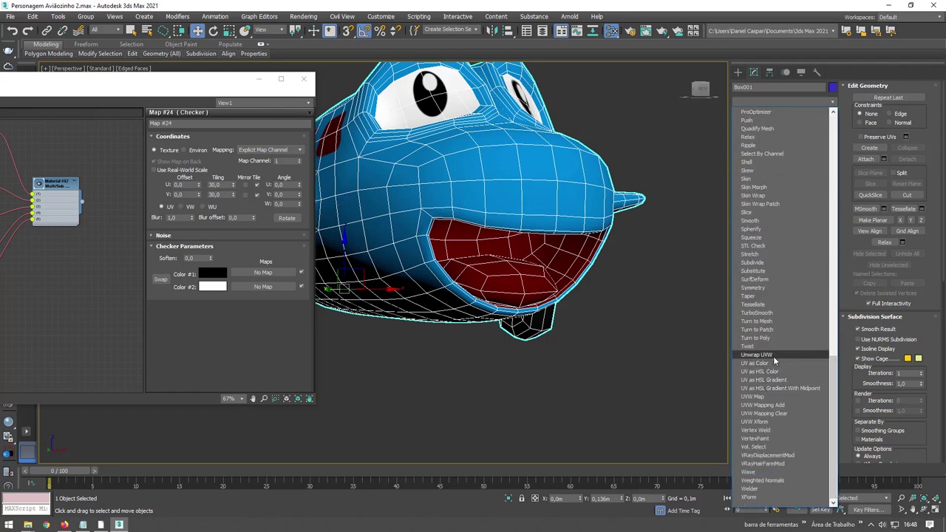
{"action": "left_click", "coordinate": [776, 355]}
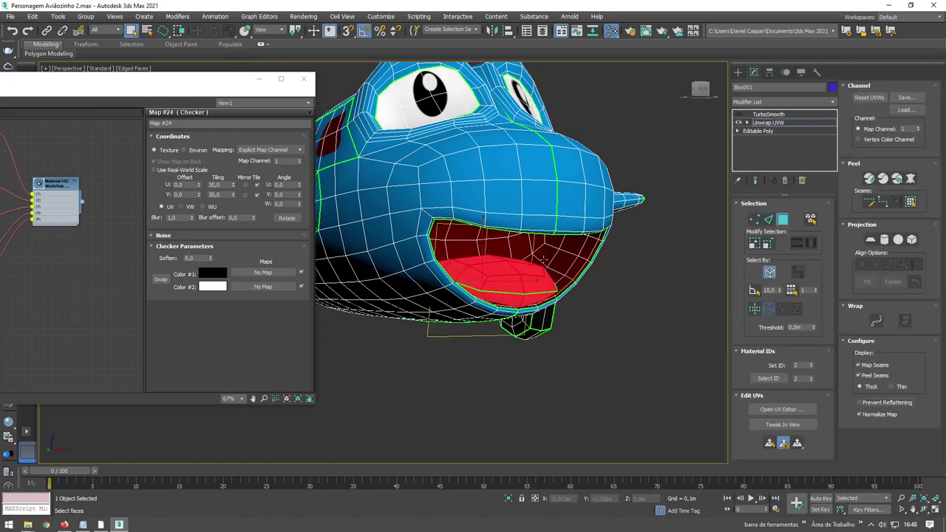
{"action": "left_click", "coordinate": [569, 268], "text": "ctrl"}
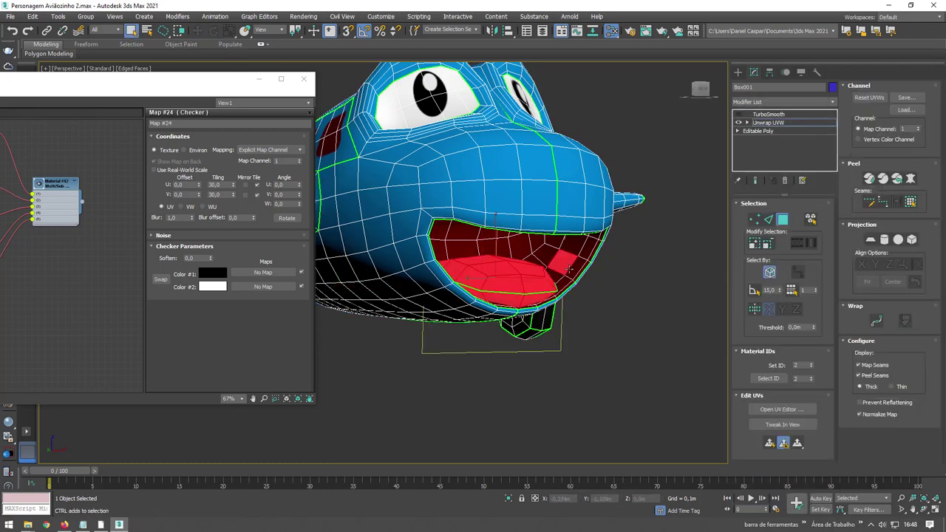
{"action": "middle_click_drag", "start_coordinate": [587, 290], "coordinate": [515, 236], "text": "alt"}
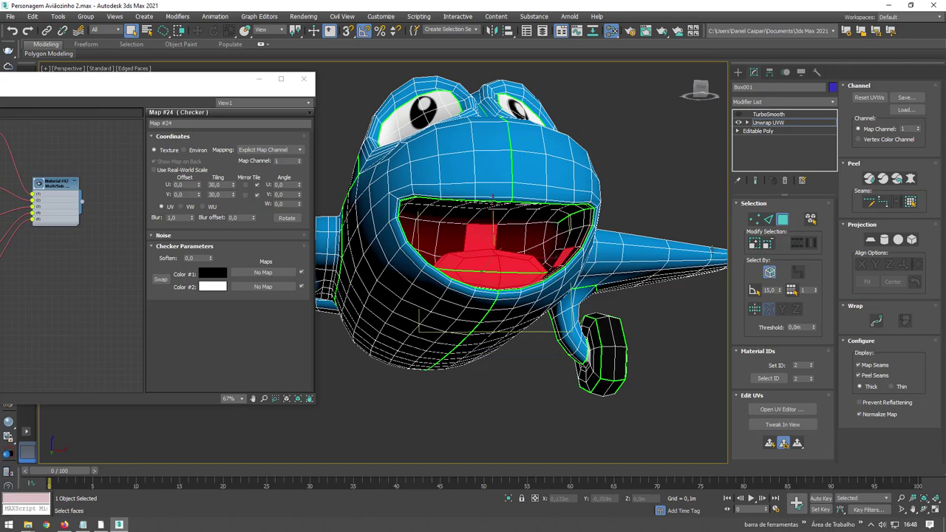
{"action": "middle_click_drag", "start_coordinate": [478, 236], "coordinate": [669, 287], "text": "alt"}
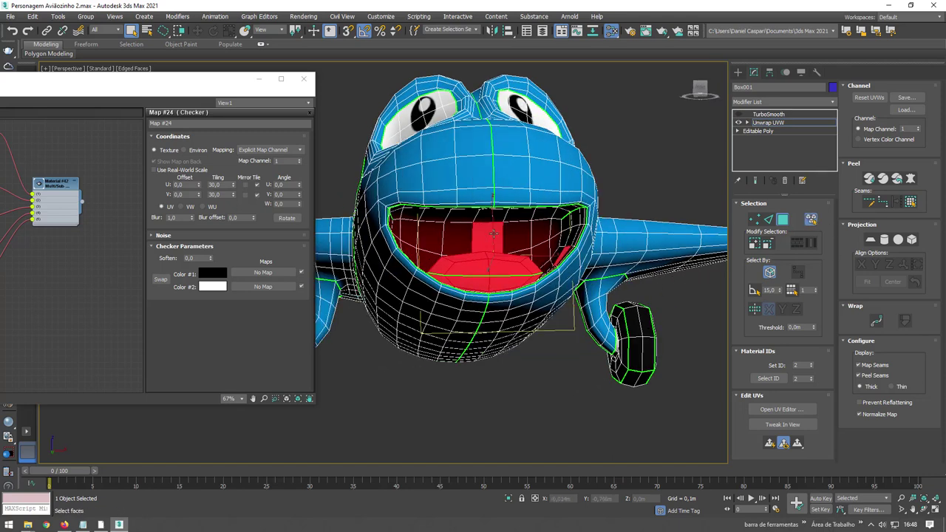
{"action": "key", "text": "ctrl+i"}
{"action": "mouse_move", "coordinate": [621, 253]}
{"action": "middle_mouse_down", "text": "alt"}
{"action": "mouse_move", "coordinate": [578, 390]}
{"action": "mouse_move", "coordinate": [579, 374]}
{"action": "middle_mouse_up", "text": "alt"}
{"action": "key", "text": "ctrl+i"}
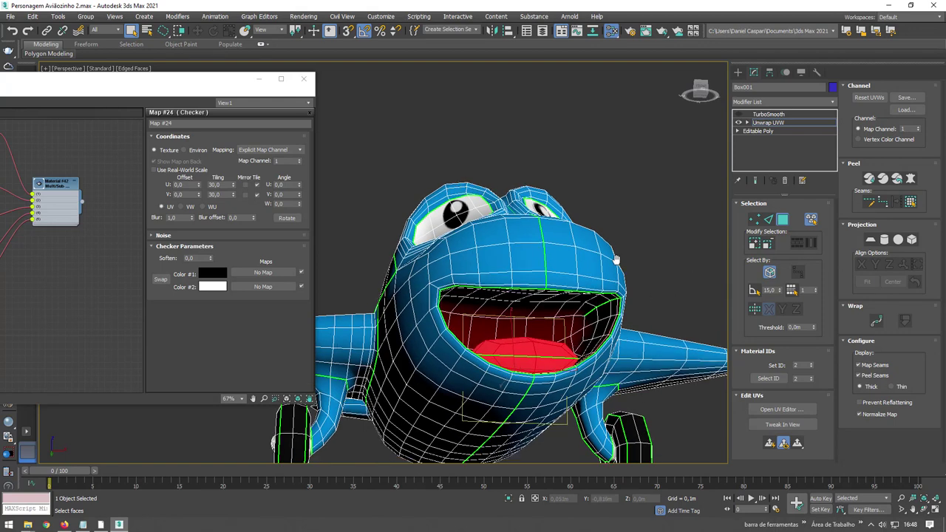
{"action": "mouse_move", "coordinate": [573, 326]}
{"action": "middle_mouse_down", "text": "alt"}
{"action": "mouse_move", "coordinate": [517, 290]}
{"action": "mouse_move", "coordinate": [719, 141]}
{"action": "middle_mouse_up", "text": "alt"}
{"action": "key", "text": "ctrl+i"}
{"action": "left_click", "coordinate": [765, 123]}
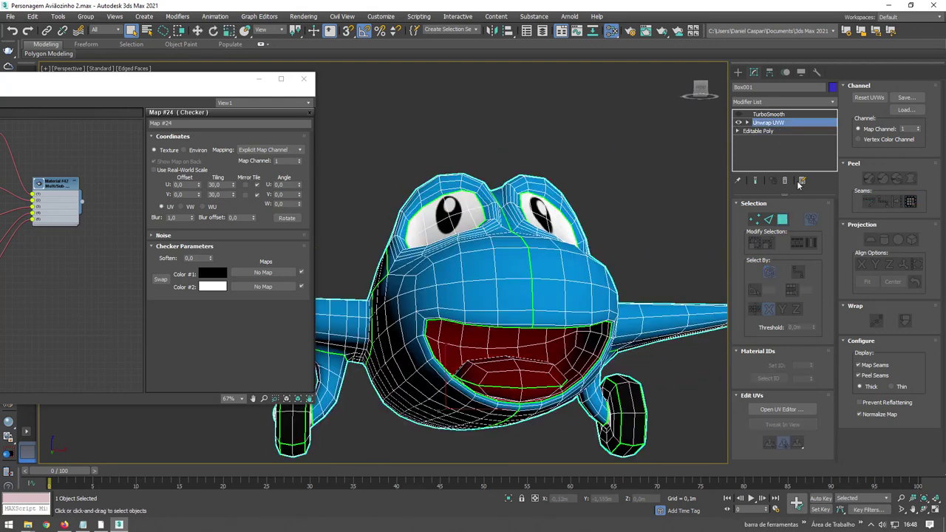
{"action": "left_click", "coordinate": [786, 181]}
Select the mouth interior faces, growing the selection four times and shrinking once to drop the lip rim
{"action": "left_click", "coordinate": [792, 215]}
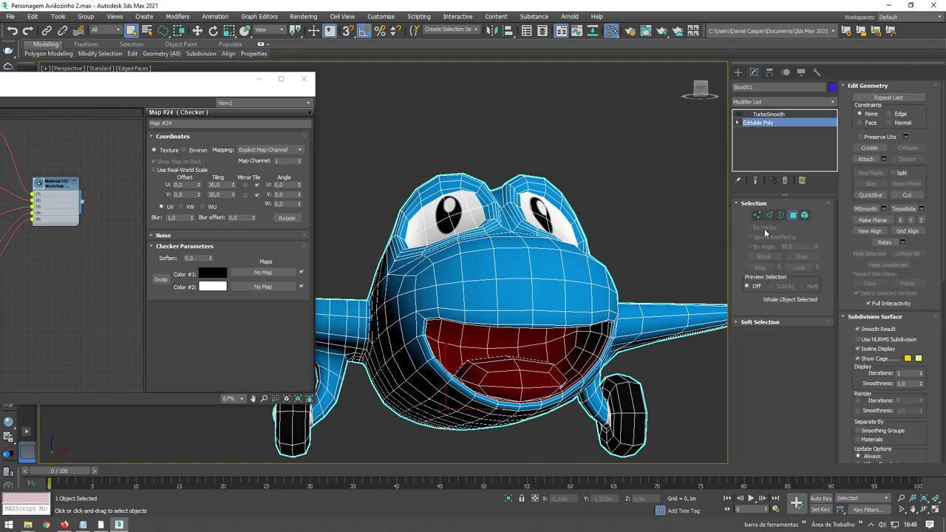
{"action": "scroll", "coordinate": [508, 358], "scroll_direction": "up", "scroll_amount": 2}
{"action": "scroll", "coordinate": [507, 359], "scroll_direction": "up", "scroll_amount": 3}
{"action": "left_click", "coordinate": [519, 347]}
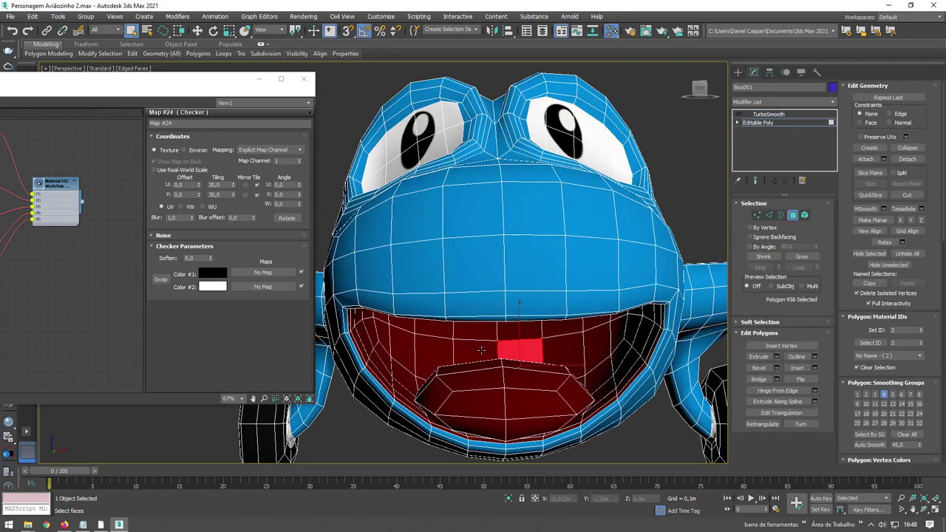
{"action": "left_click", "coordinate": [475, 352], "text": "ctrl"}
{"action": "left_click", "coordinate": [475, 333], "text": "ctrl"}
{"action": "left_click", "coordinate": [518, 328], "text": "ctrl"}
{"action": "middle_click_drag", "start_coordinate": [518, 329], "coordinate": [553, 313], "text": "alt"}
{"action": "left_click", "coordinate": [802, 256]}
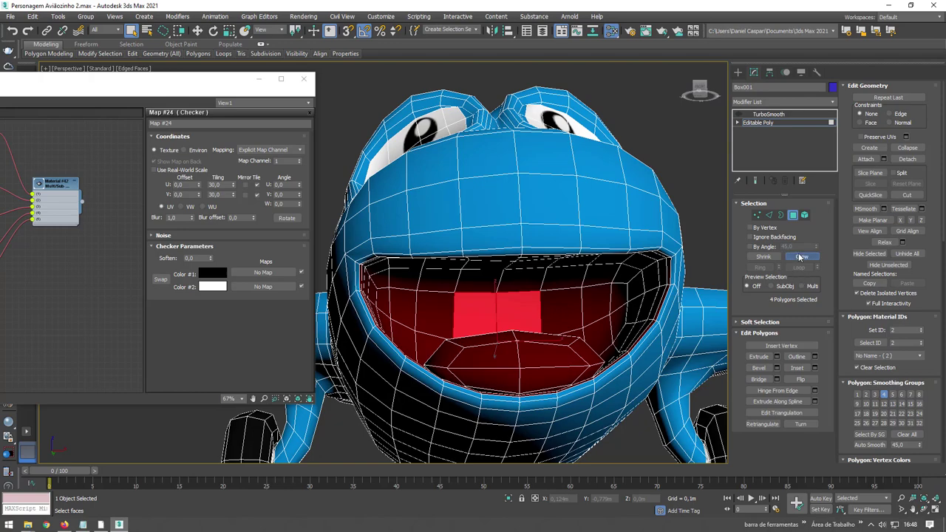
{"action": "left_click", "coordinate": [802, 256]}
{"action": "left_click", "coordinate": [801, 257]}
{"action": "left_click", "coordinate": [801, 257]}
{"action": "left_click", "coordinate": [764, 256]}
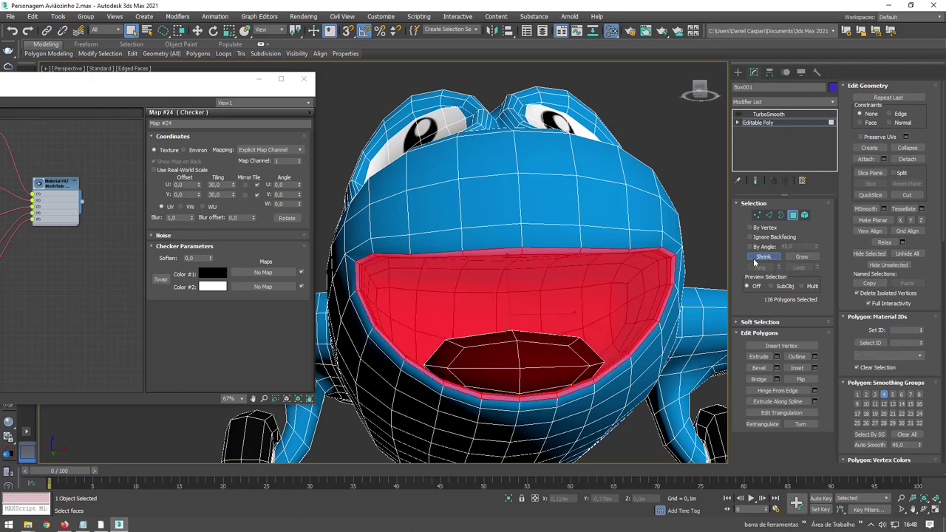
{"action": "middle_click_drag", "start_coordinate": [721, 251], "coordinate": [785, 212], "text": "alt"}
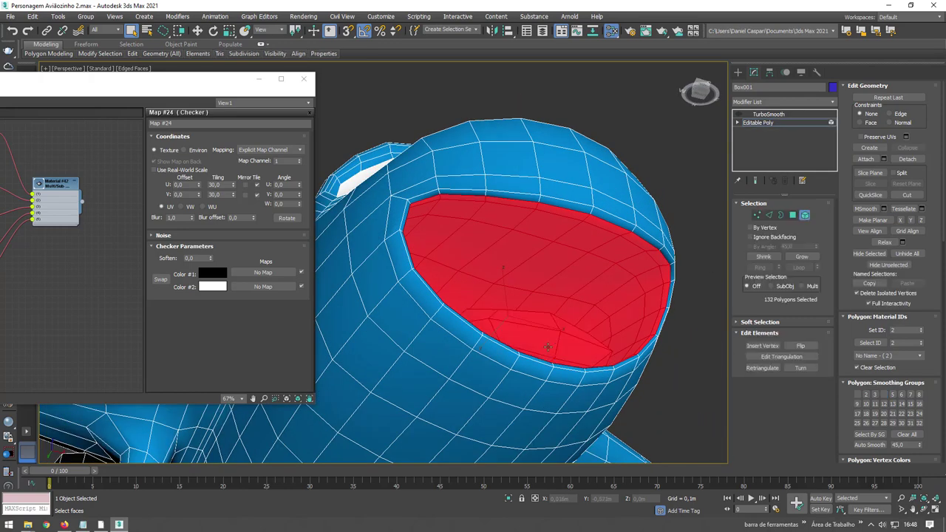
Add an Unwrap UVW modifier to the selected mouth faces
{"action": "left_click", "coordinate": [822, 104]}
{"action": "scroll", "coordinate": [833, 417], "scroll_direction": "down", "scroll_amount": 10}
{"action": "scroll", "coordinate": [833, 413], "scroll_direction": "down", "scroll_amount": 5}
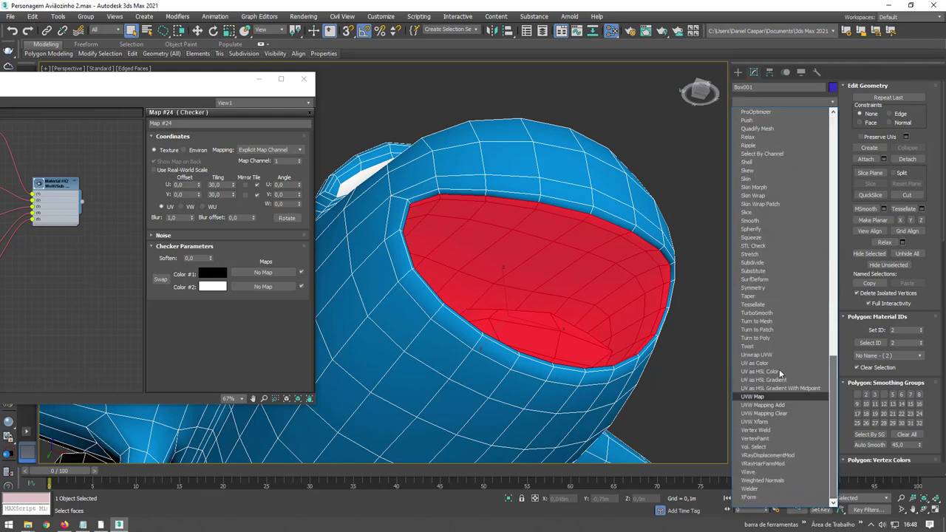
{"action": "left_click", "coordinate": [776, 354]}
In Edit UVWs, select all mouth UVs and scale the islands down slightly
{"action": "left_click", "coordinate": [781, 409]}
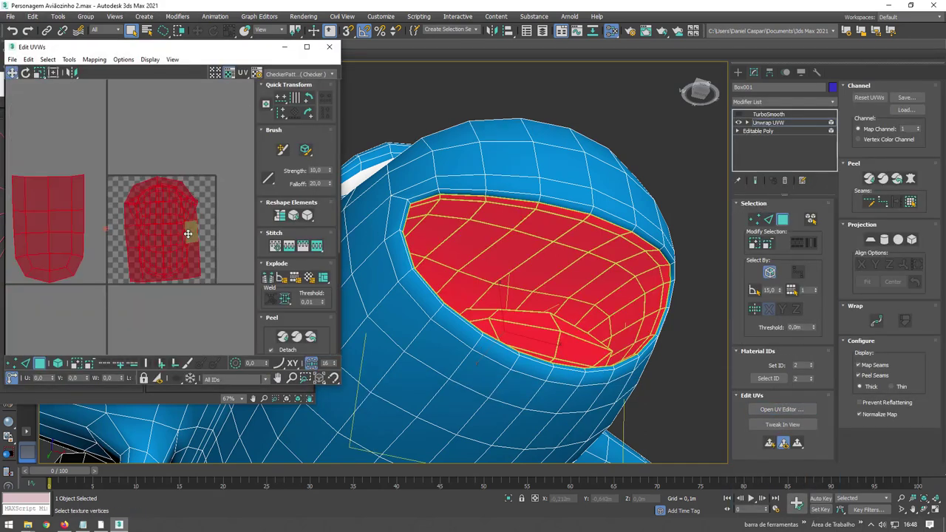
{"action": "scroll", "coordinate": [179, 279], "scroll_direction": "down", "scroll_amount": 3}
{"action": "scroll", "coordinate": [207, 306], "scroll_direction": "down", "scroll_amount": 2}
{"action": "left_click_drag", "start_coordinate": [261, 339], "coordinate": [264, 154]}
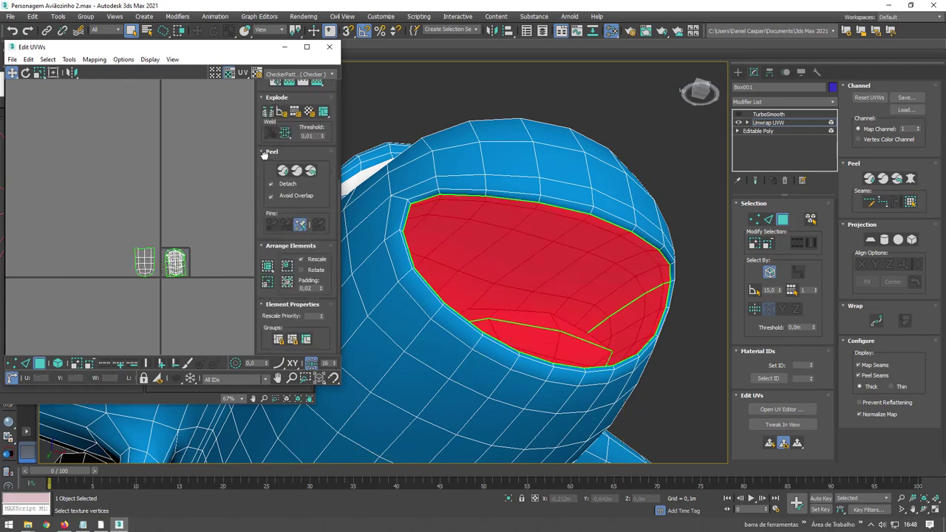
{"action": "scroll", "coordinate": [184, 277], "scroll_direction": "up", "scroll_amount": 3}
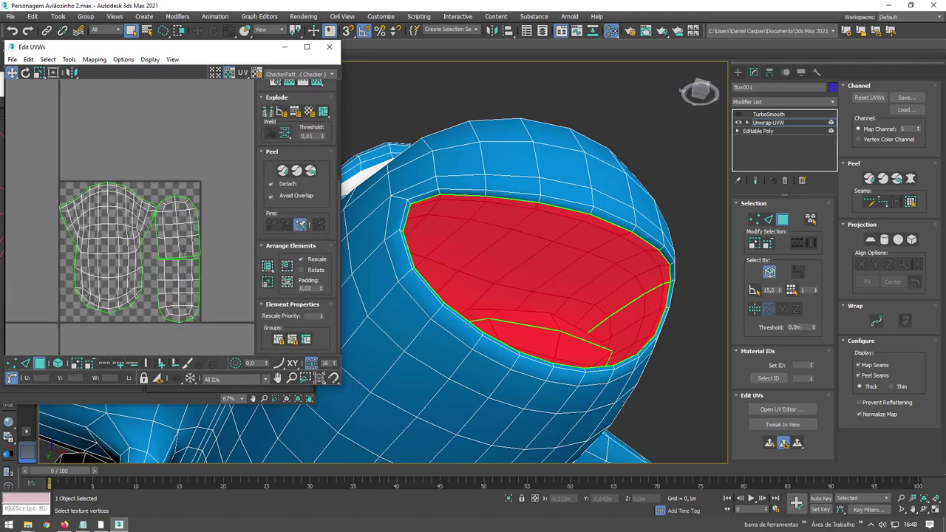
{"action": "left_click_drag", "start_coordinate": [211, 325], "coordinate": [27, 89]}
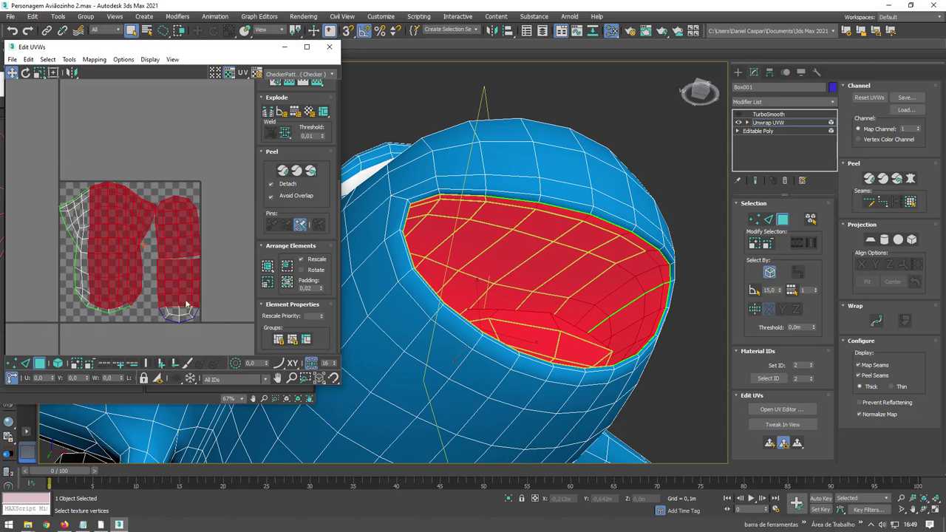
{"action": "left_click", "coordinate": [39, 71]}
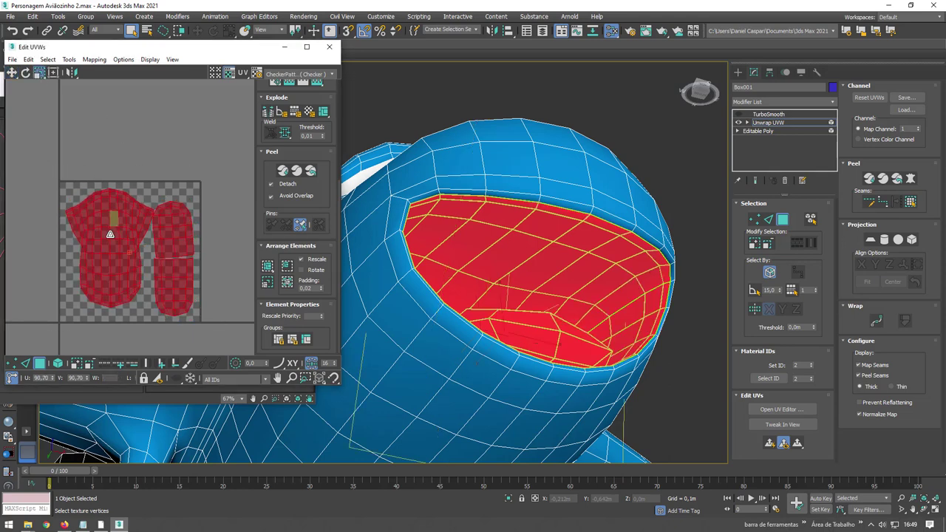
{"action": "left_click", "coordinate": [139, 150]}
{"action": "left_click", "coordinate": [173, 296]}
Select the two small right islands, rotate them and move them out to the right
{"action": "left_click", "coordinate": [12, 72]}
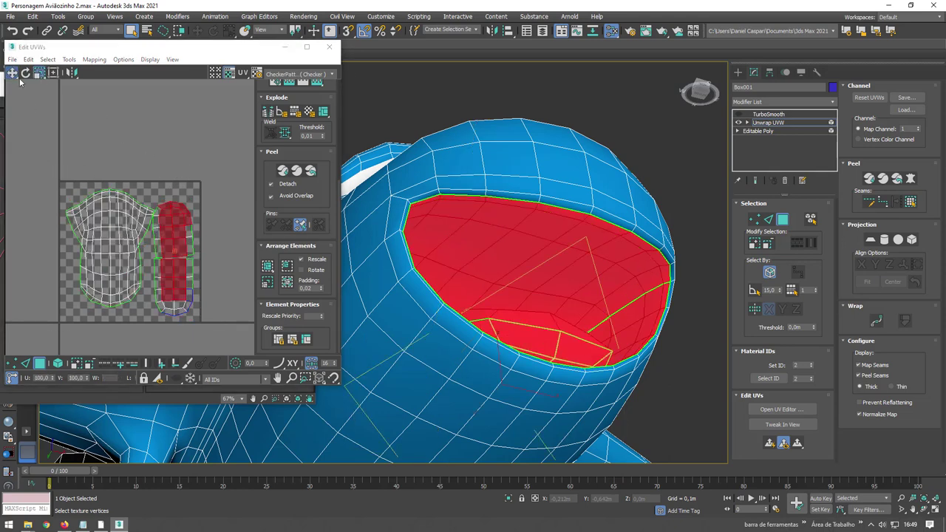
{"action": "left_click", "coordinate": [58, 363]}
{"action": "left_click", "coordinate": [161, 288]}
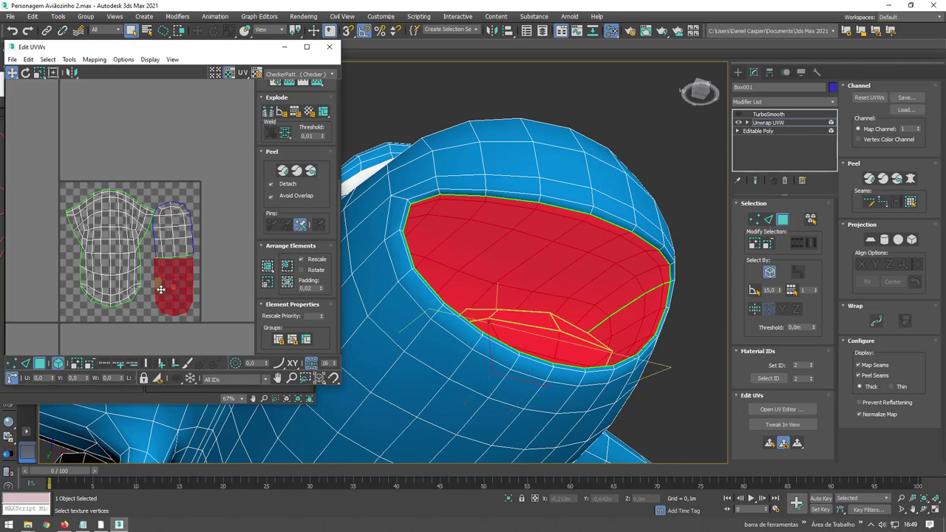
{"action": "left_click", "coordinate": [164, 244], "text": "ctrl"}
{"action": "left_click", "coordinate": [175, 215], "text": "alt"}
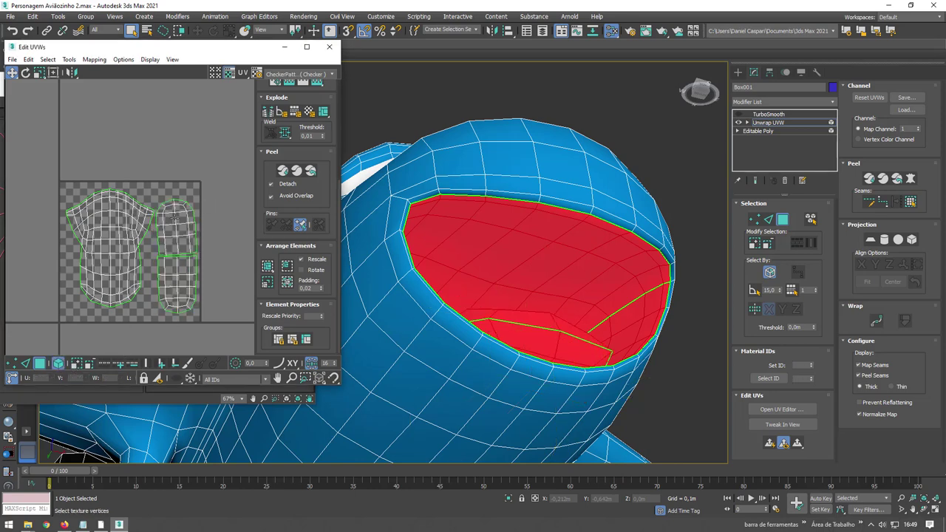
{"action": "left_click", "coordinate": [175, 217]}
{"action": "left_click", "coordinate": [25, 73]}
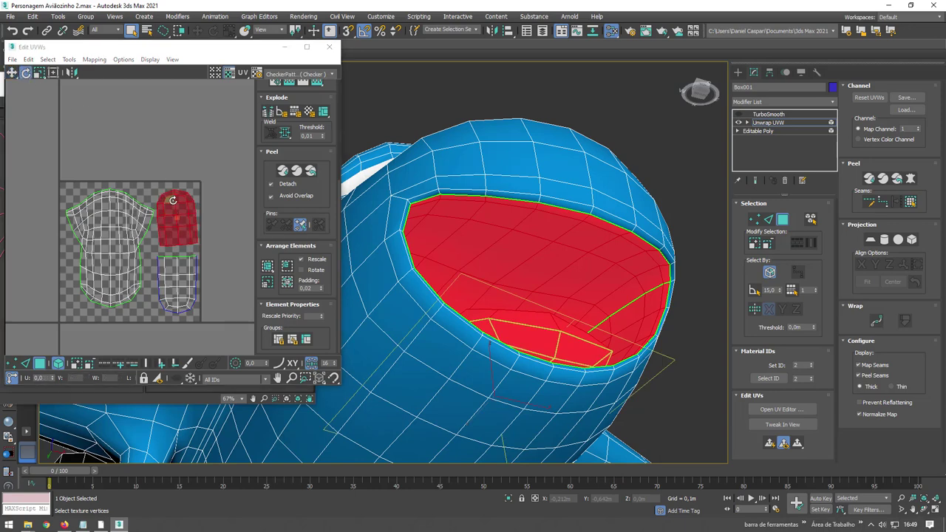
{"action": "left_click", "coordinate": [214, 176]}
{"action": "mouse_move", "coordinate": [473, 280]}
{"action": "middle_mouse_down", "text": "alt"}
{"action": "mouse_move", "coordinate": [340, 294]}
{"action": "mouse_move", "coordinate": [514, 301]}
{"action": "mouse_move", "coordinate": [507, 204]}
{"action": "middle_mouse_up", "text": "alt"}
{"action": "left_click", "coordinate": [179, 226]}
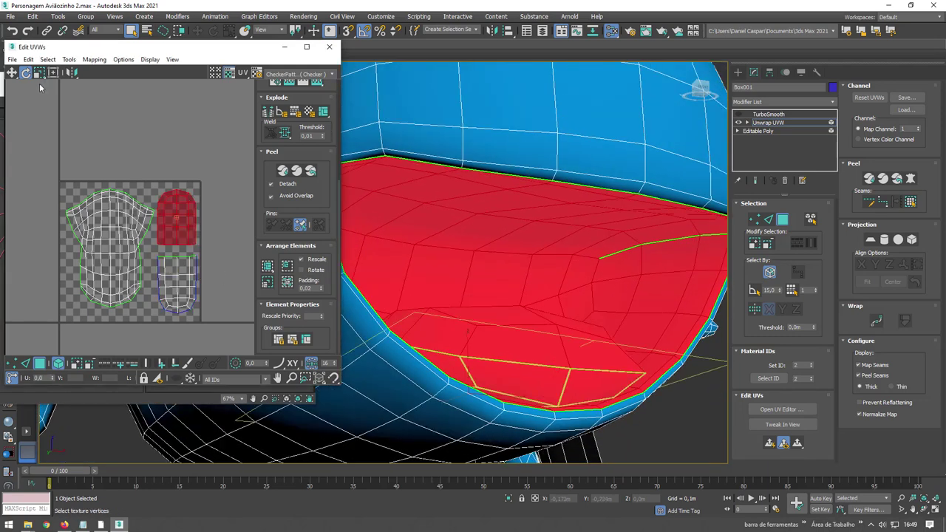
{"action": "left_click", "coordinate": [12, 72]}
{"action": "left_click", "coordinate": [190, 254], "text": "ctrl"}
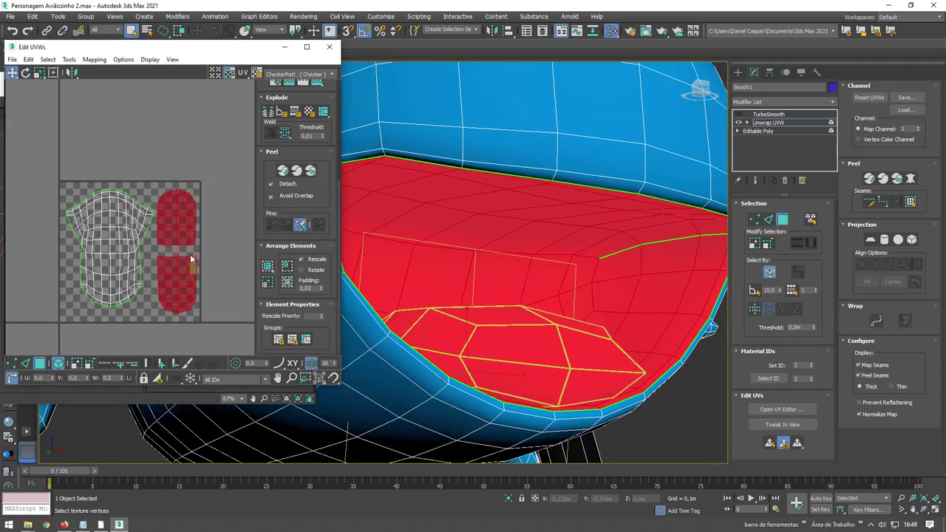
{"action": "left_click_drag", "start_coordinate": [164, 283], "coordinate": [181, 209]}
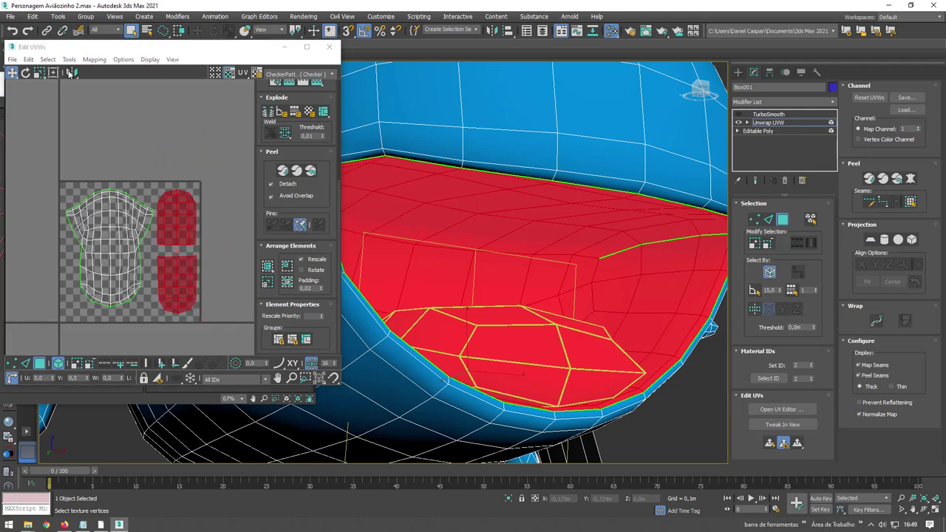
Scale the two small islands to fit inside the square, then select all UV islands
{"action": "left_click_drag", "start_coordinate": [71, 73], "coordinate": [72, 86]}
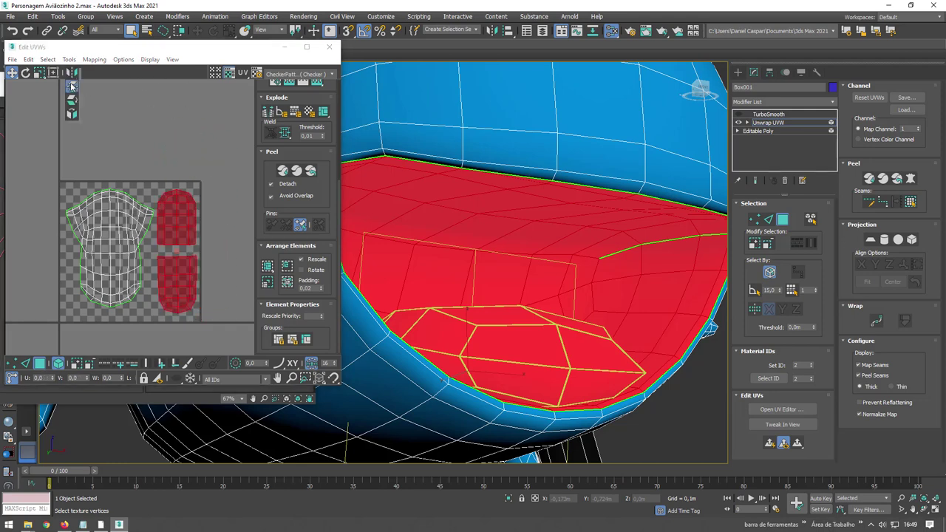
{"action": "left_click", "coordinate": [221, 238]}
{"action": "left_click", "coordinate": [177, 218]}
{"action": "middle_click_drag", "start_coordinate": [518, 333], "coordinate": [606, 376], "text": "alt"}
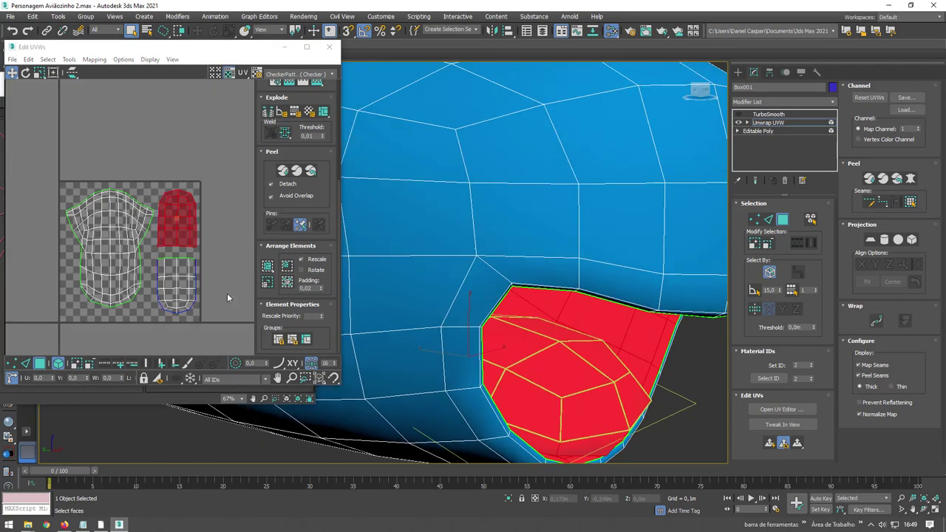
{"action": "left_click", "coordinate": [179, 287]}
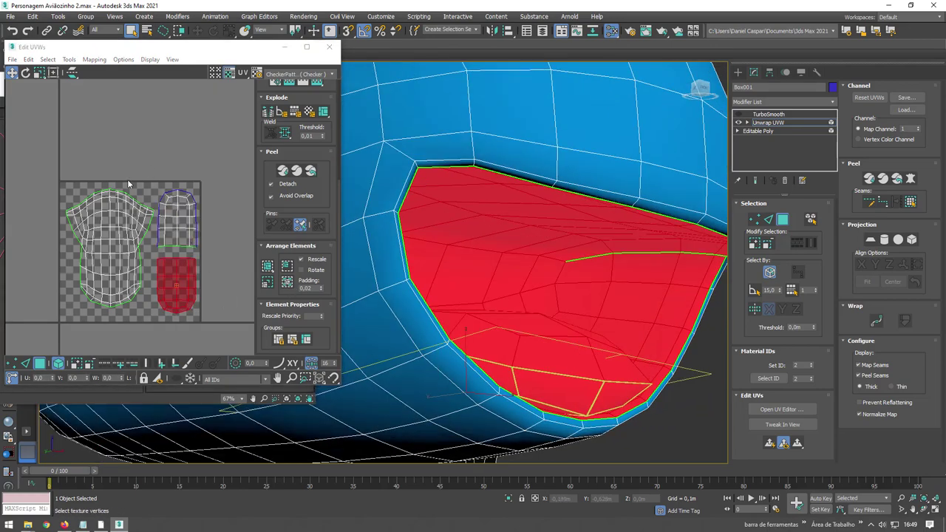
{"action": "left_click", "coordinate": [122, 235]}
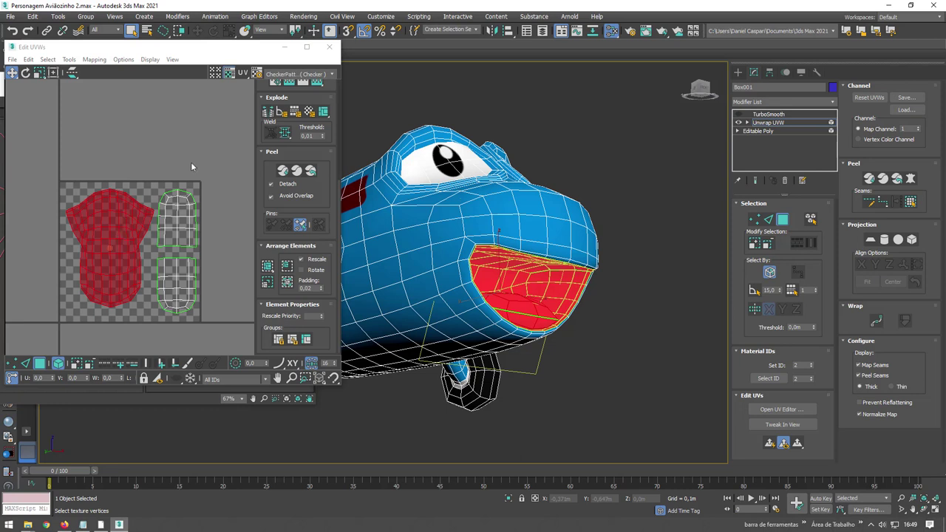
{"action": "left_click", "coordinate": [101, 103]}
{"action": "left_click_drag", "start_coordinate": [245, 329], "coordinate": [244, 329]}
Render the UVW template of the mouth with fill mode set to Solid
{"action": "left_click", "coordinate": [69, 59]}
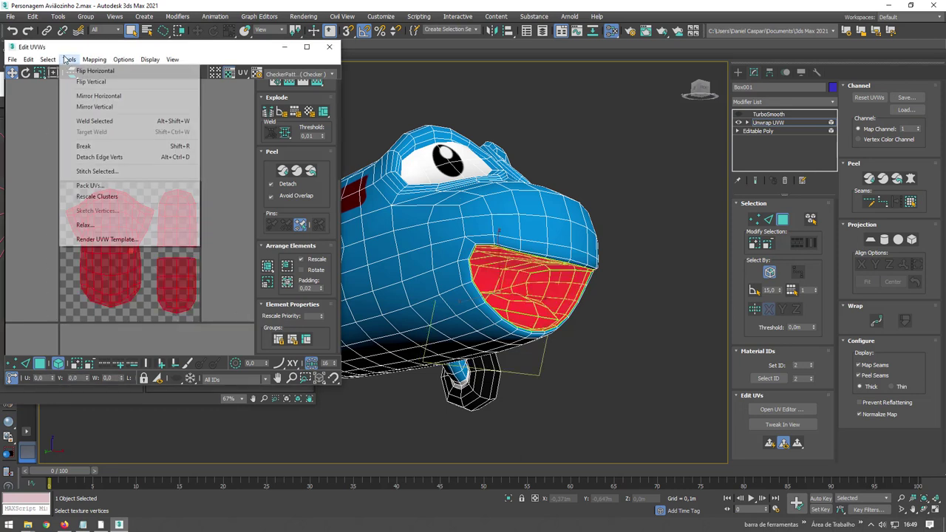
{"action": "left_click", "coordinate": [105, 239]}
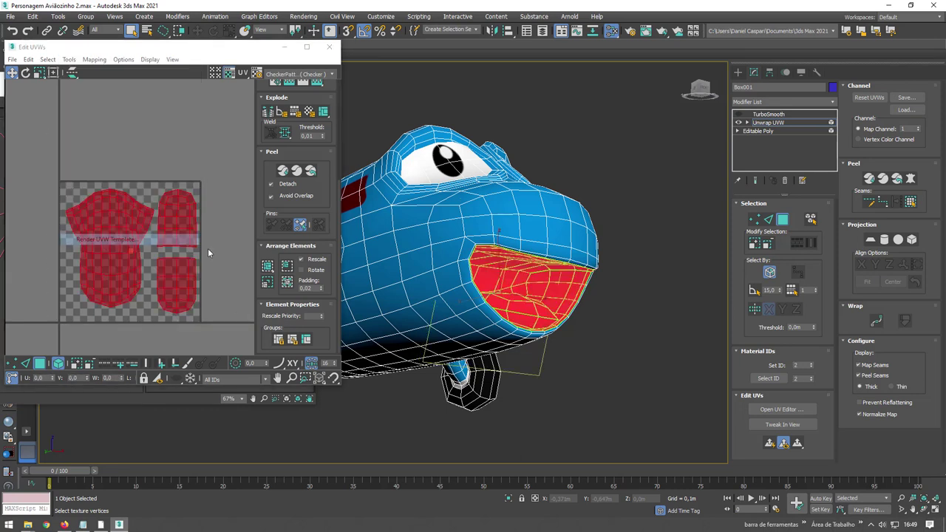
{"action": "left_click", "coordinate": [72, 182]}
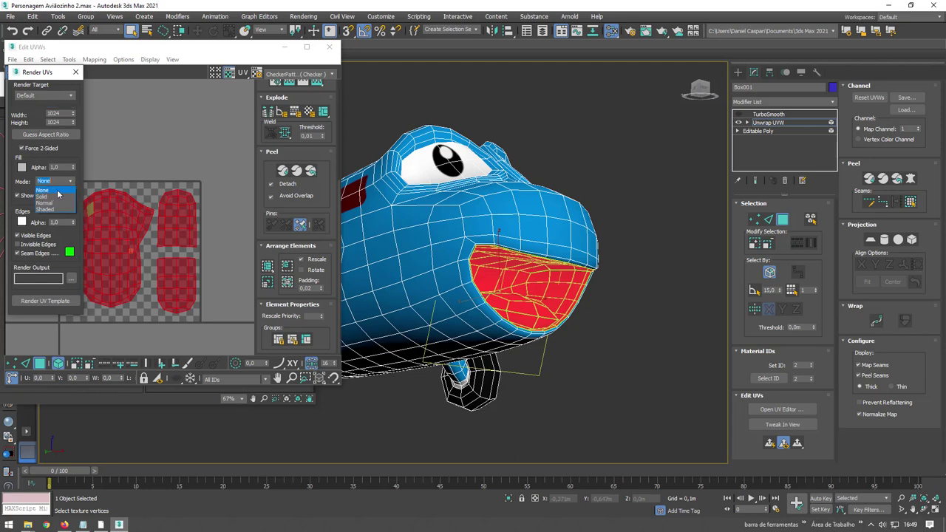
{"action": "left_click", "coordinate": [50, 198]}
{"action": "left_click", "coordinate": [45, 300]}
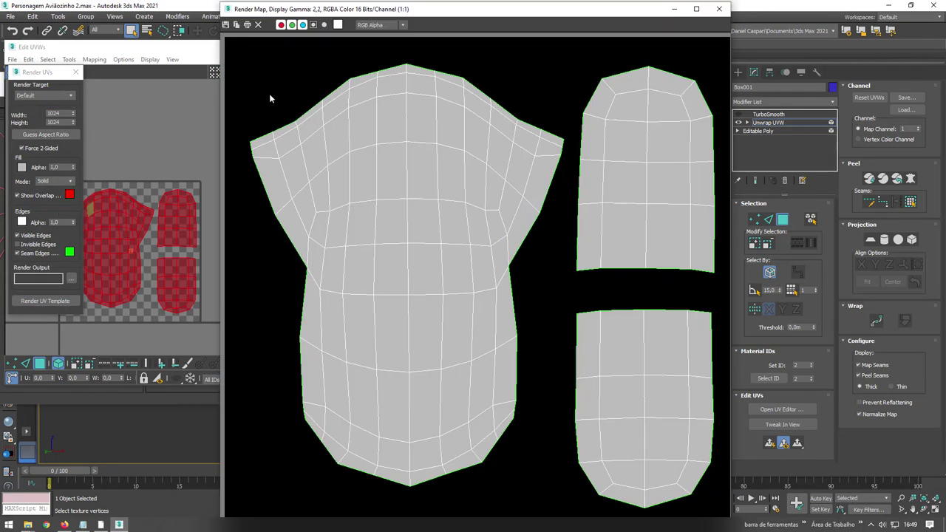
Save the rendered template as JPEG 'A' in the tutorial's Mapas folder and close the render window
{"action": "left_click", "coordinate": [227, 27]}
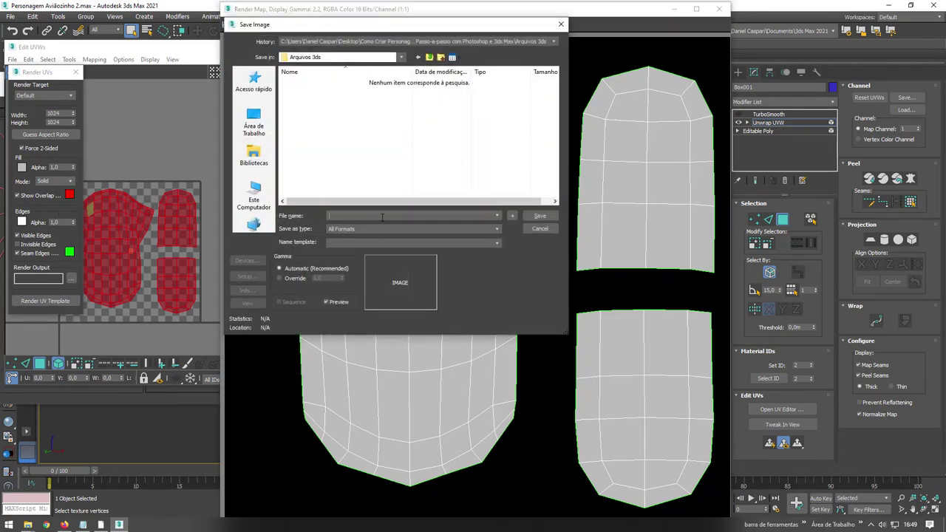
{"action": "left_click", "coordinate": [350, 234]}
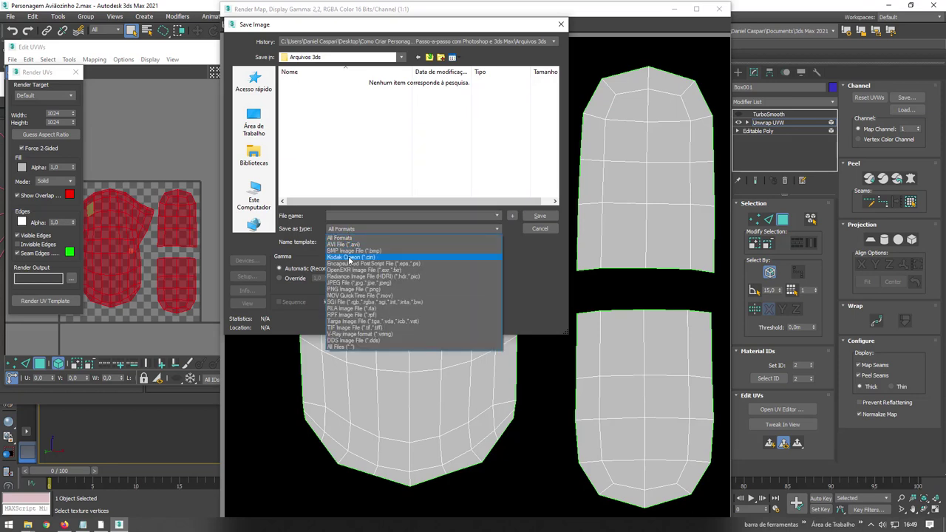
{"action": "left_click", "coordinate": [342, 288]}
{"action": "left_click", "coordinate": [354, 233]}
{"action": "left_click", "coordinate": [348, 283]}
{"action": "left_click", "coordinate": [361, 228]}
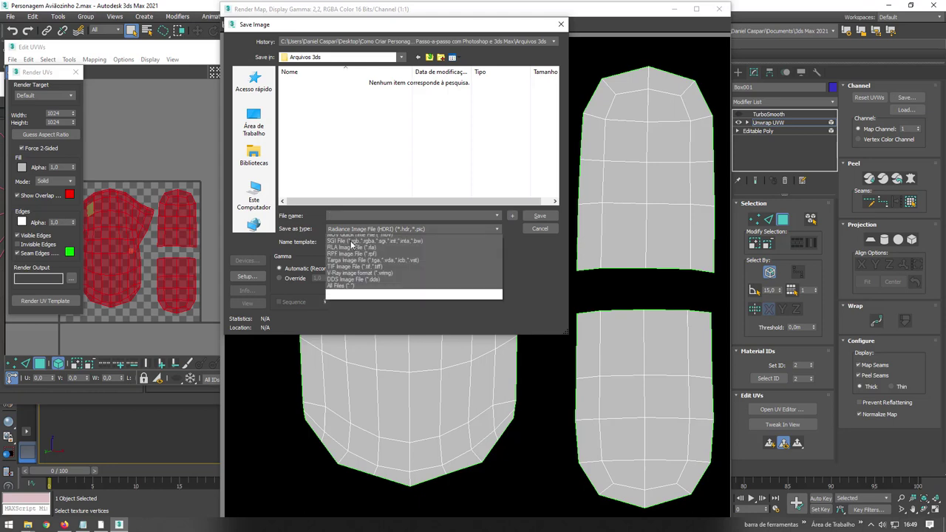
{"action": "left_click", "coordinate": [336, 284]}
{"action": "type", "text": "A"}
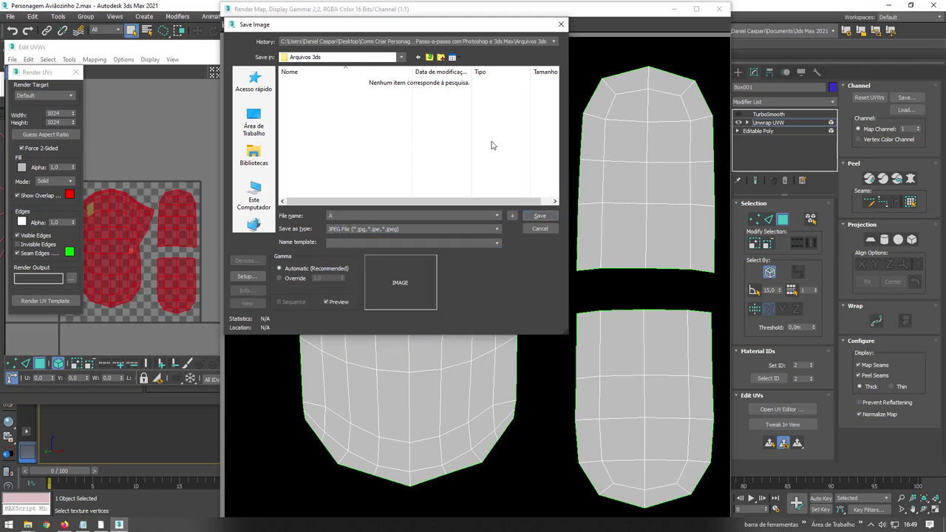
{"action": "left_click", "coordinate": [255, 119]}
{"action": "left_click", "coordinate": [418, 156]}
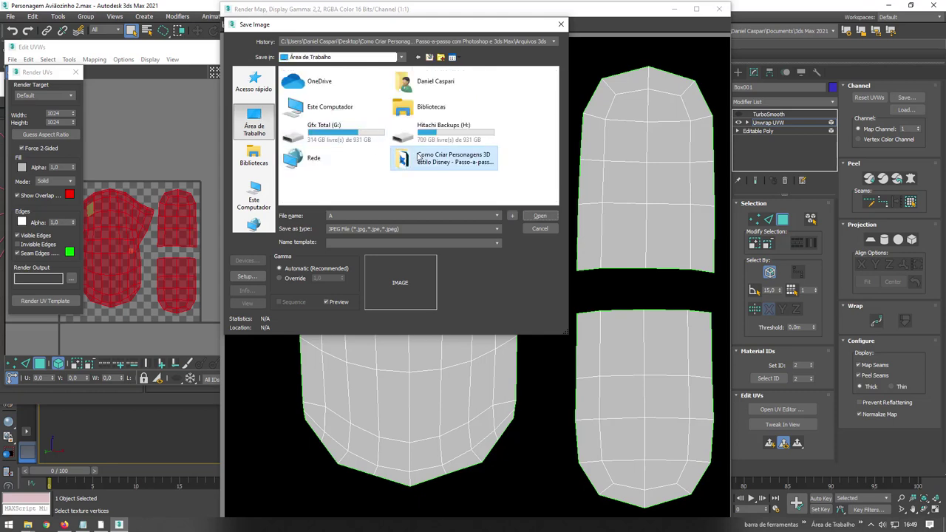
{"action": "double_click", "coordinate": [418, 156]}
{"action": "double_click", "coordinate": [405, 122]}
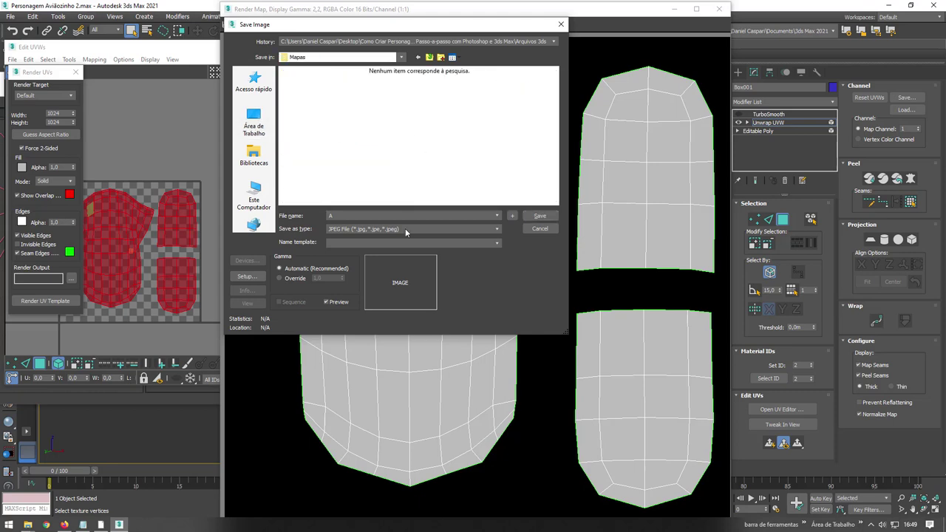
{"action": "left_click", "coordinate": [539, 215]}
{"action": "left_click", "coordinate": [367, 237]}
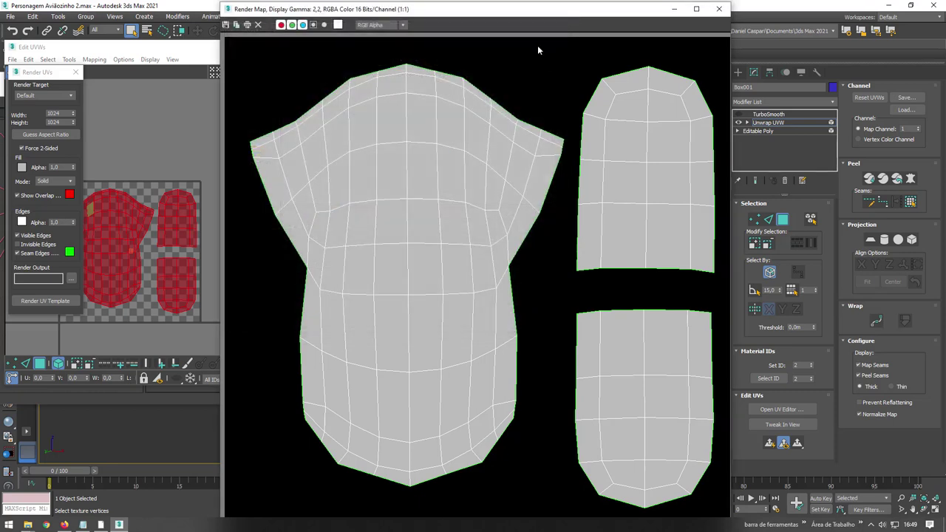
{"action": "left_click", "coordinate": [718, 9]}
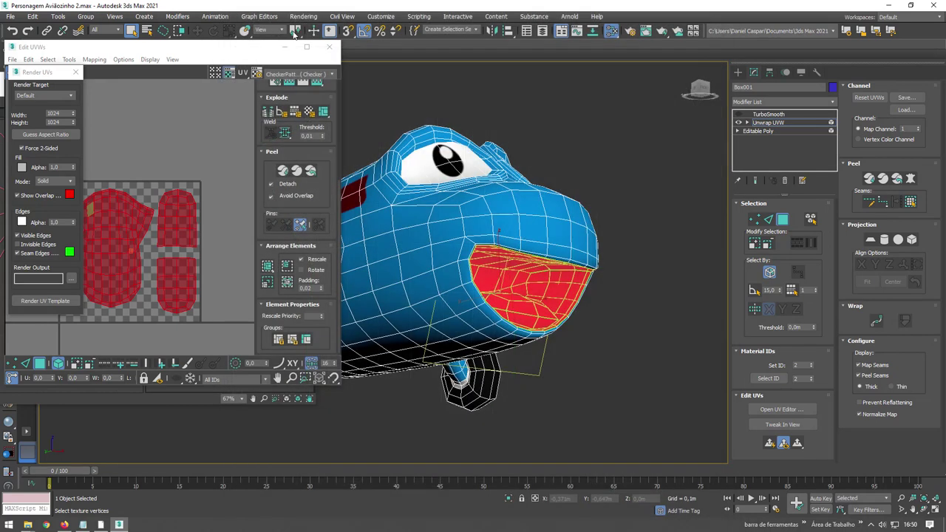
Collapse the Unwrap UVW modifier into Box001 and bring up the Mapas folder showing image A
{"action": "left_click", "coordinate": [329, 46]}
{"action": "right_click", "coordinate": [782, 121]}
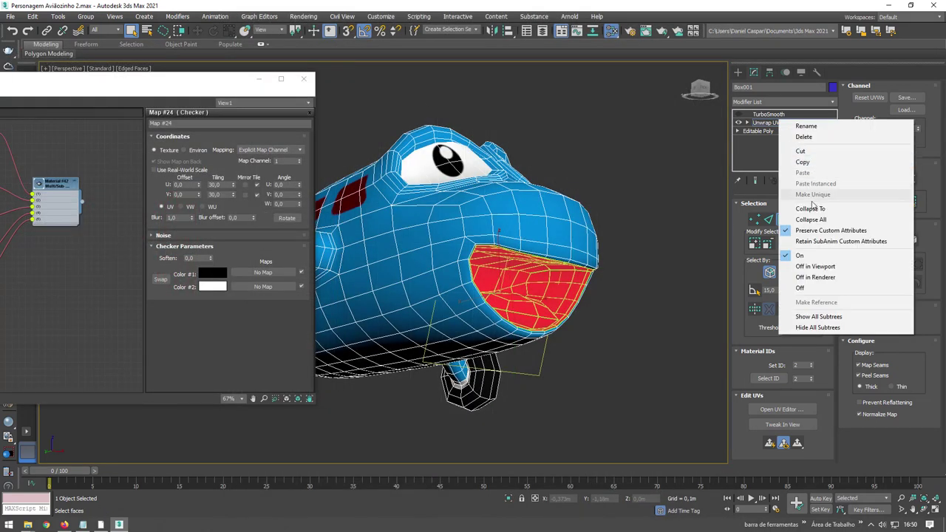
{"action": "left_click", "coordinate": [809, 208]}
{"action": "left_click", "coordinate": [521, 304]}
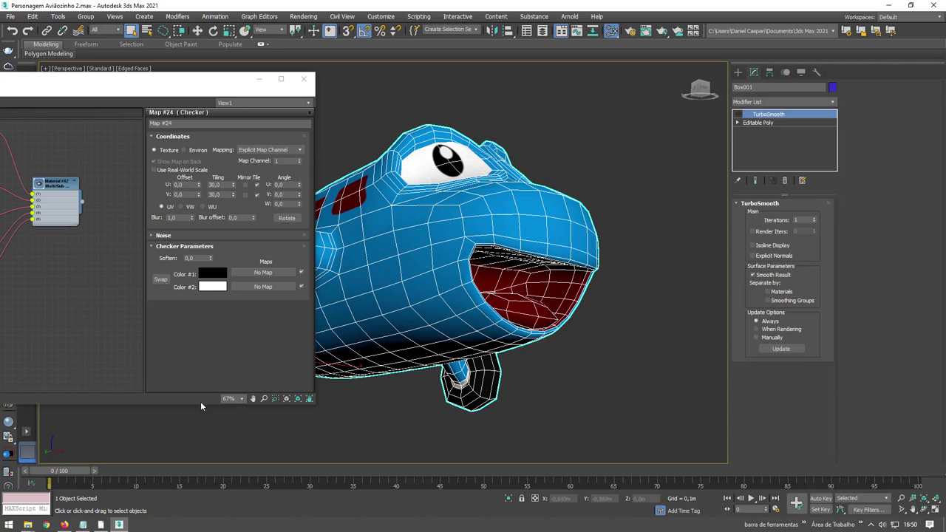
{"action": "left_click", "coordinate": [28, 525]}
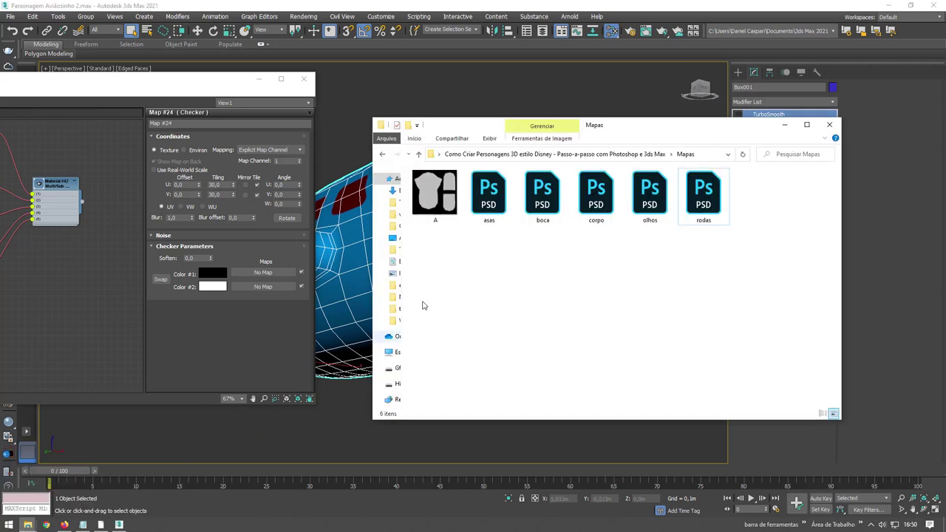
{"action": "left_click", "coordinate": [137, 488]}
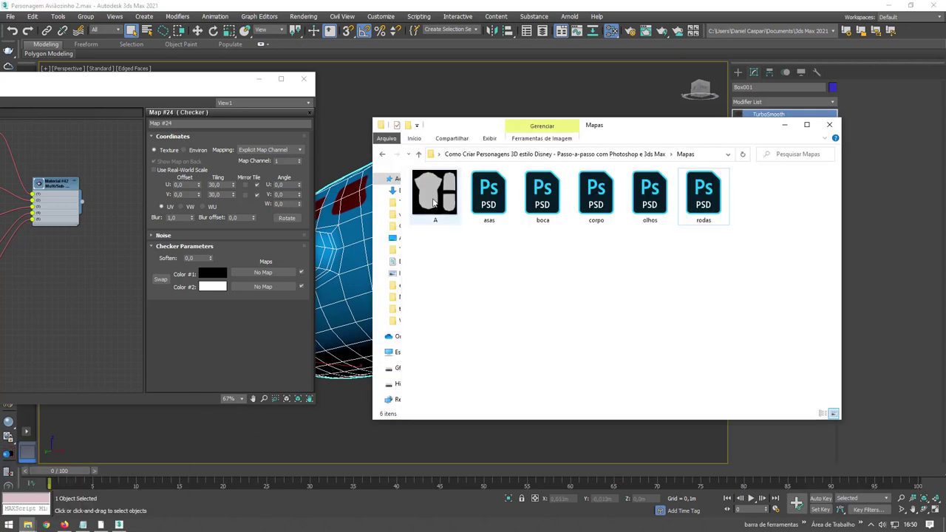
Place UV image A into boca.psd below Layer 1 and select the red Layer 1
{"action": "mouse_move", "coordinate": [435, 195]}
{"action": "left_mouse_down"}
{"action": "mouse_move", "coordinate": [157, 500]}
{"action": "mouse_move", "coordinate": [293, 278]}
{"action": "left_mouse_up"}
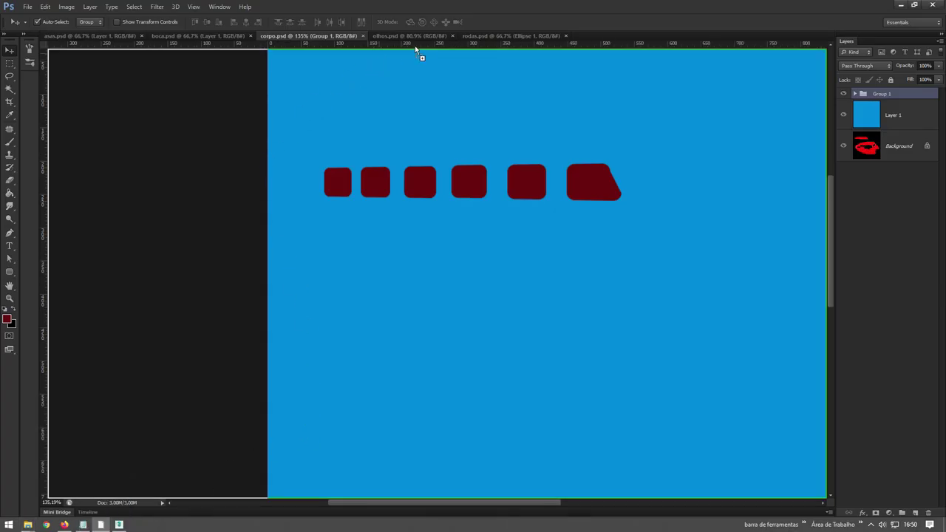
{"action": "mouse_move", "coordinate": [416, 48]}
{"action": "left_mouse_down"}
{"action": "mouse_move", "coordinate": [202, 38]}
{"action": "mouse_move", "coordinate": [378, 213]}
{"action": "left_mouse_up"}
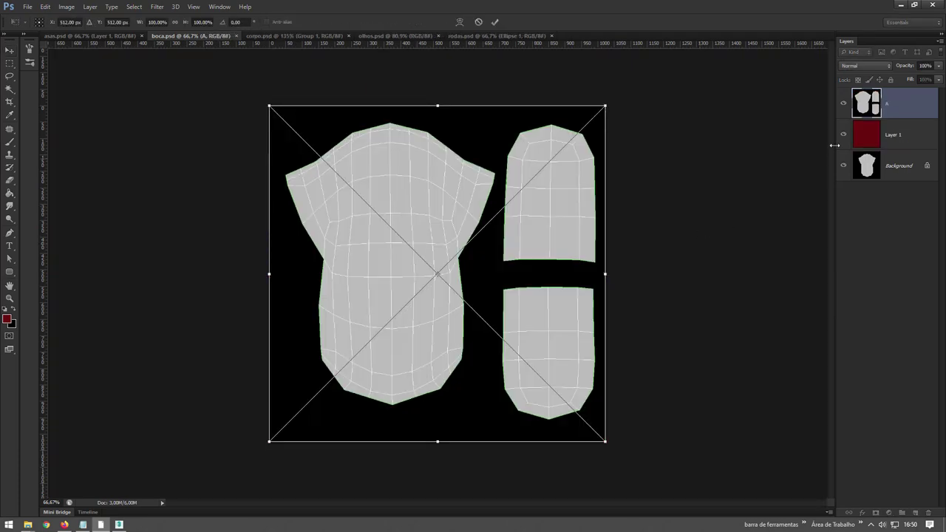
{"action": "key", "text": "Return"}
{"action": "left_click_drag", "start_coordinate": [866, 105], "coordinate": [865, 151]}
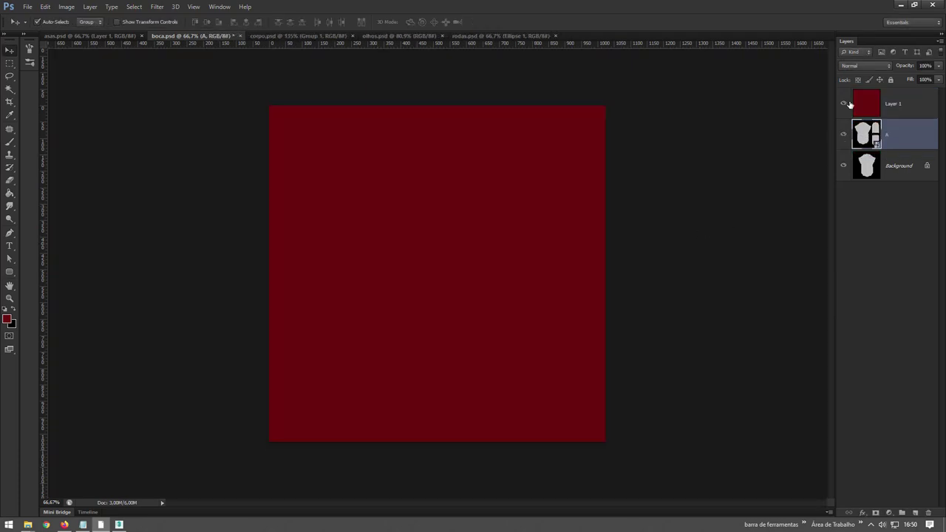
{"action": "left_click", "coordinate": [843, 103]}
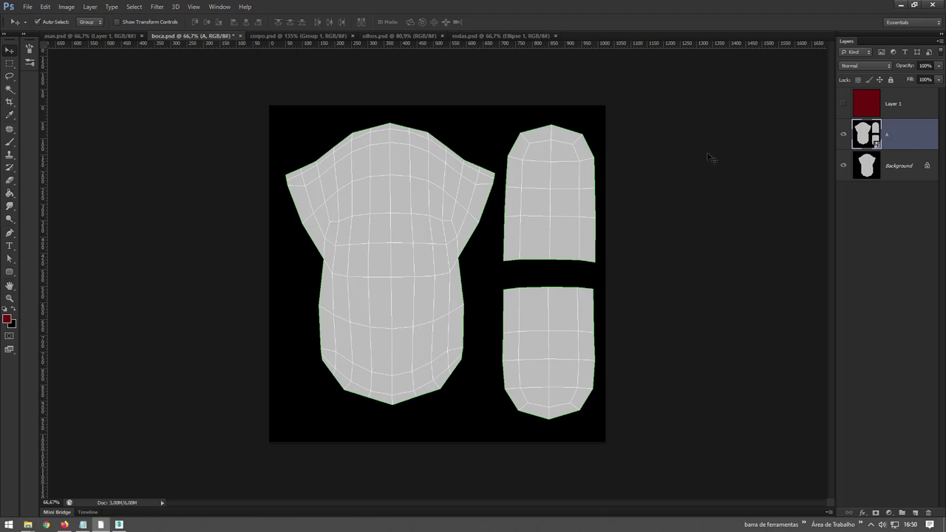
{"action": "left_click", "coordinate": [855, 112]}
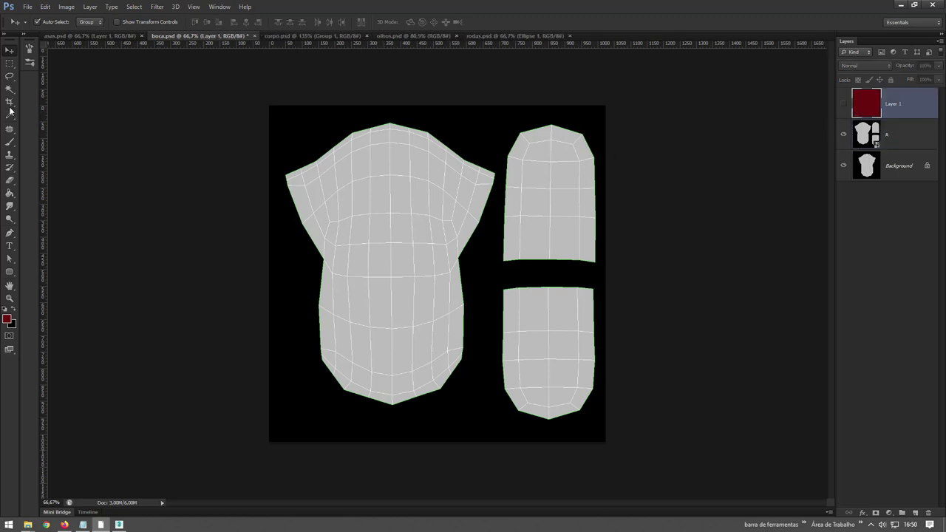
Lasso the large left UV shell and mask the dark red Layer 1 to it
{"action": "left_click", "coordinate": [10, 77]}
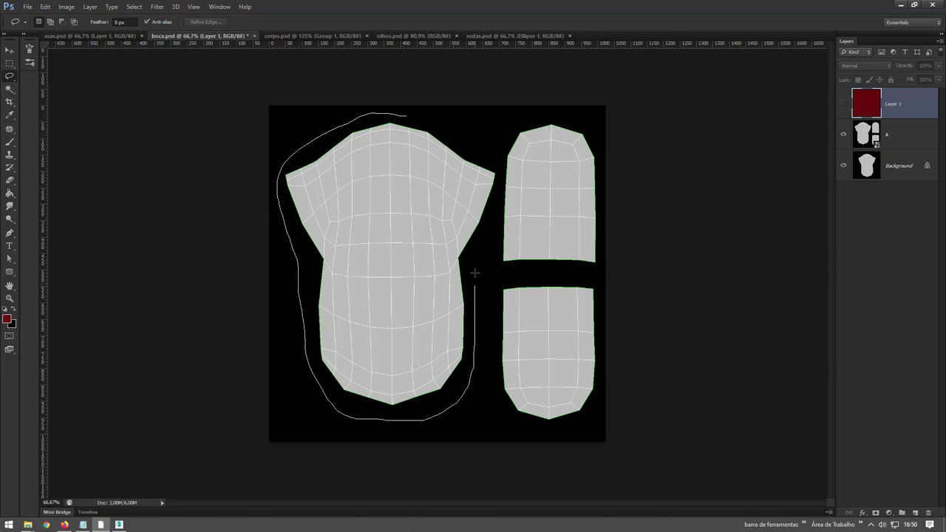
{"action": "left_click_drag", "start_coordinate": [434, 114], "coordinate": [442, 116]}
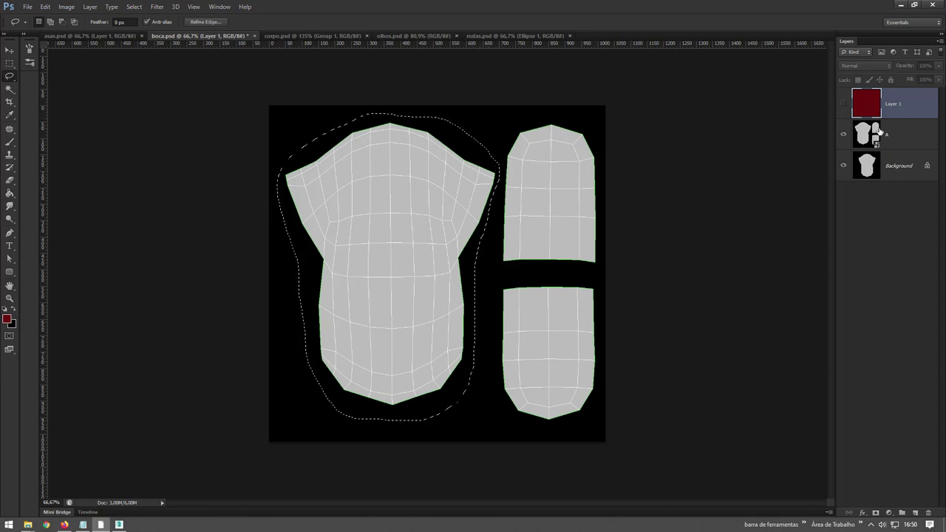
{"action": "left_click", "coordinate": [842, 103]}
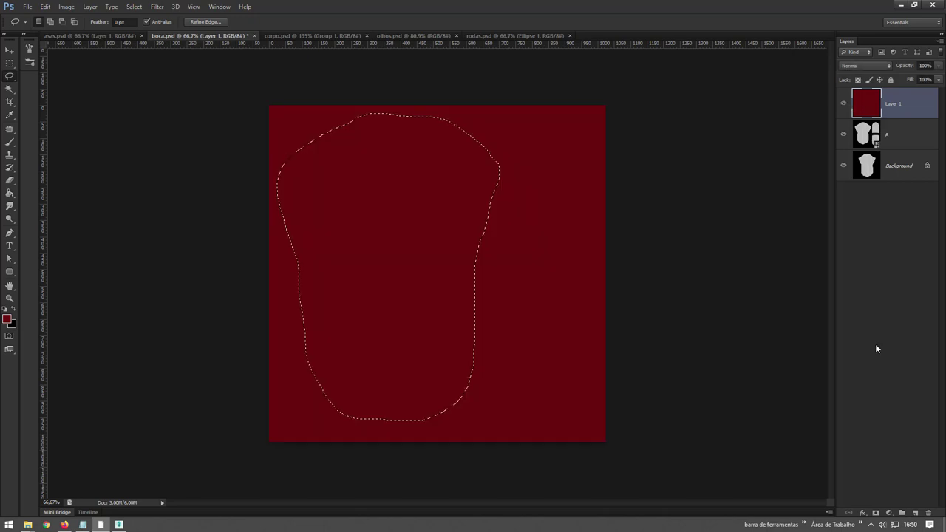
{"action": "left_click", "coordinate": [876, 512]}
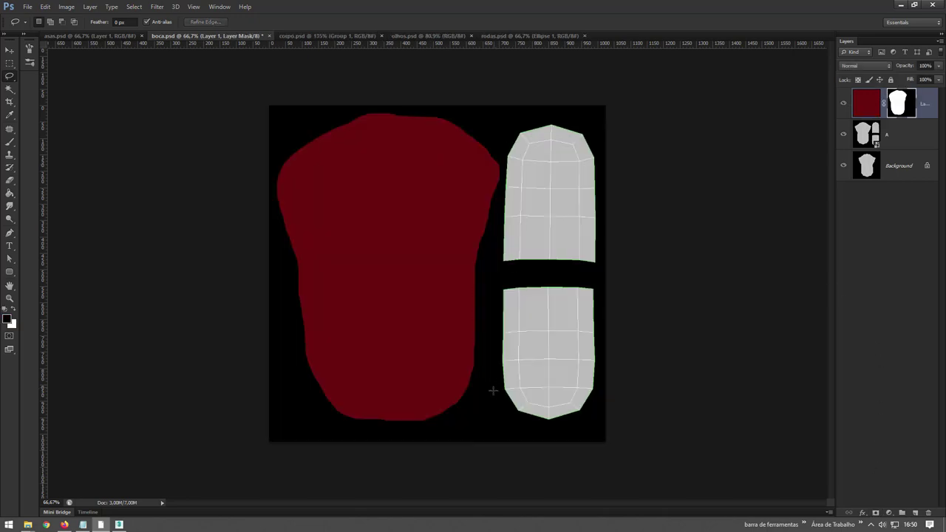
Fill the two right UV shells with bright red on a new layer and save boca.psd
{"action": "left_click_drag", "start_coordinate": [490, 404], "coordinate": [496, 219]}
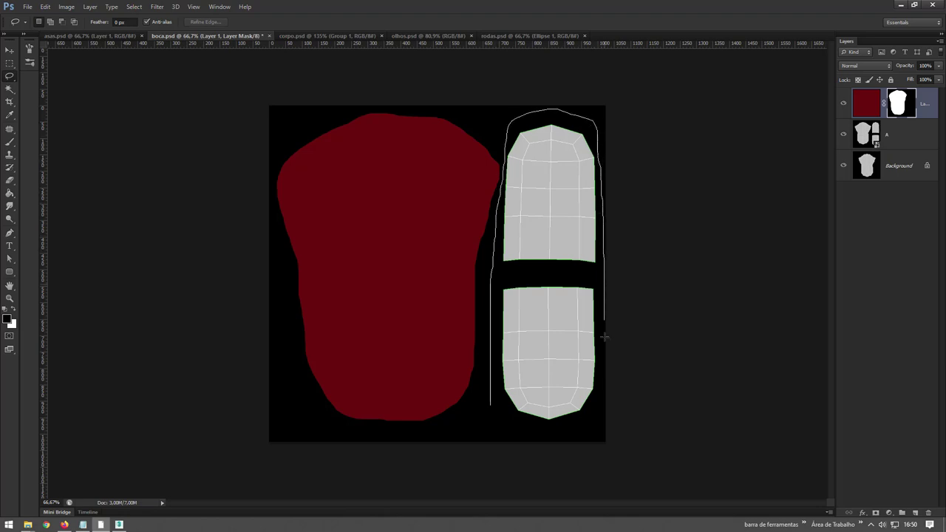
{"action": "left_click_drag", "start_coordinate": [531, 431], "coordinate": [548, 433]}
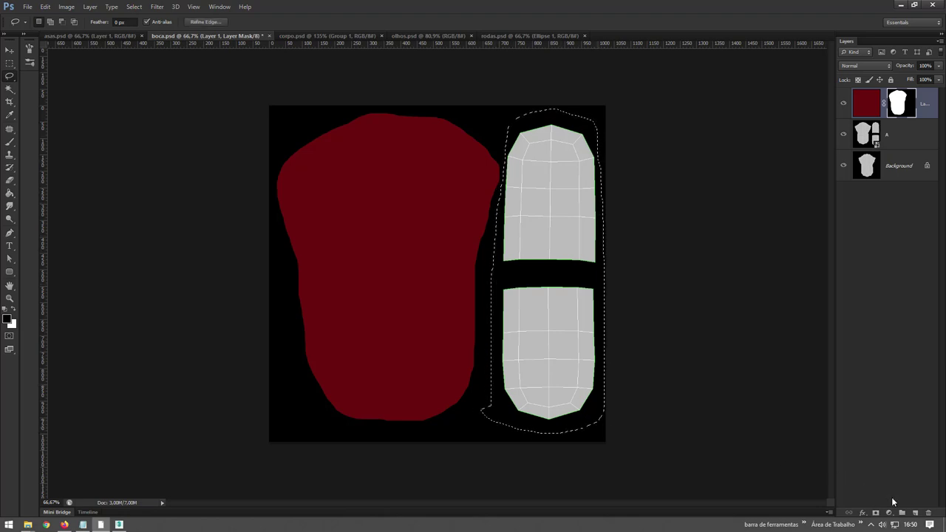
{"action": "left_click", "coordinate": [914, 512]}
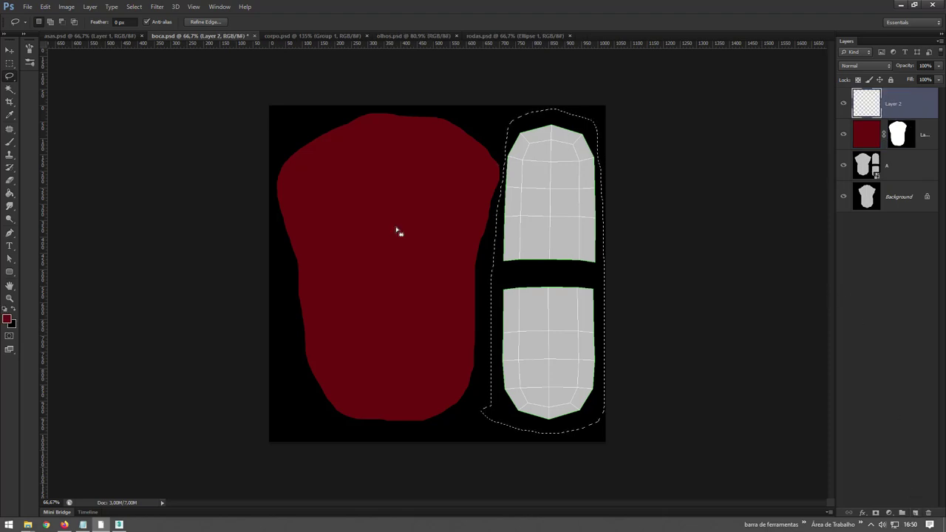
{"action": "left_click", "coordinate": [6, 318]}
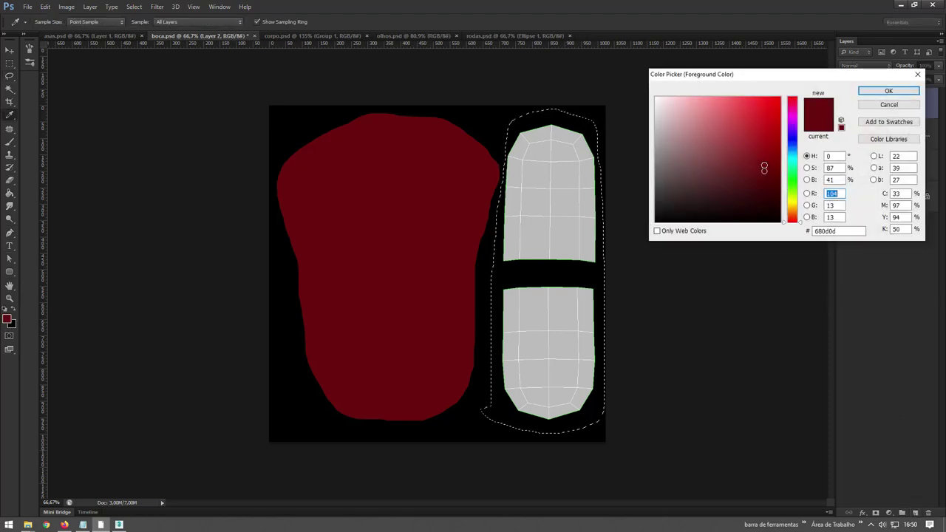
{"action": "mouse_move", "coordinate": [764, 168]}
{"action": "left_mouse_down"}
{"action": "mouse_move", "coordinate": [749, 110]}
{"action": "mouse_move", "coordinate": [769, 110]}
{"action": "left_mouse_up"}
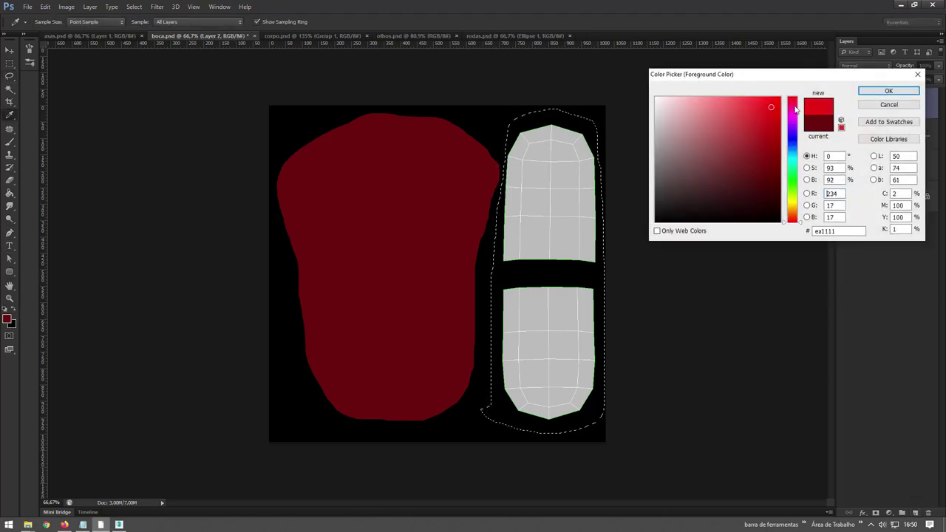
{"action": "left_click", "coordinate": [883, 91]}
{"action": "key", "text": "alt+BackSpace"}
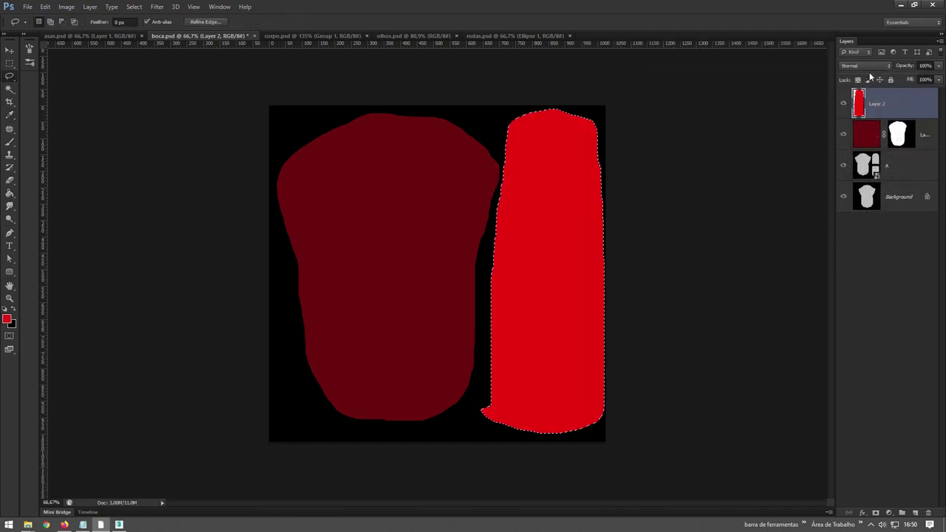
{"action": "key", "text": "ctrl+d"}
{"action": "key", "text": "ctrl+s"}
Turn off Edged Faces with F4 and orbit around the plane to inspect the red mouth texture
{"action": "left_click", "coordinate": [118, 524]}
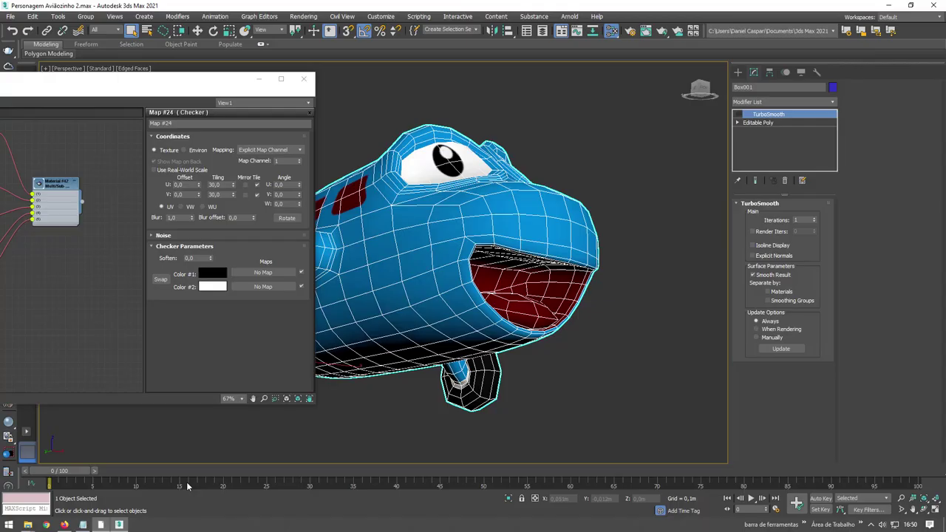
{"action": "mouse_move", "coordinate": [548, 332]}
{"action": "middle_mouse_down", "text": "alt"}
{"action": "mouse_move", "coordinate": [503, 334]}
{"action": "mouse_move", "coordinate": [583, 273]}
{"action": "middle_mouse_up", "text": "alt"}
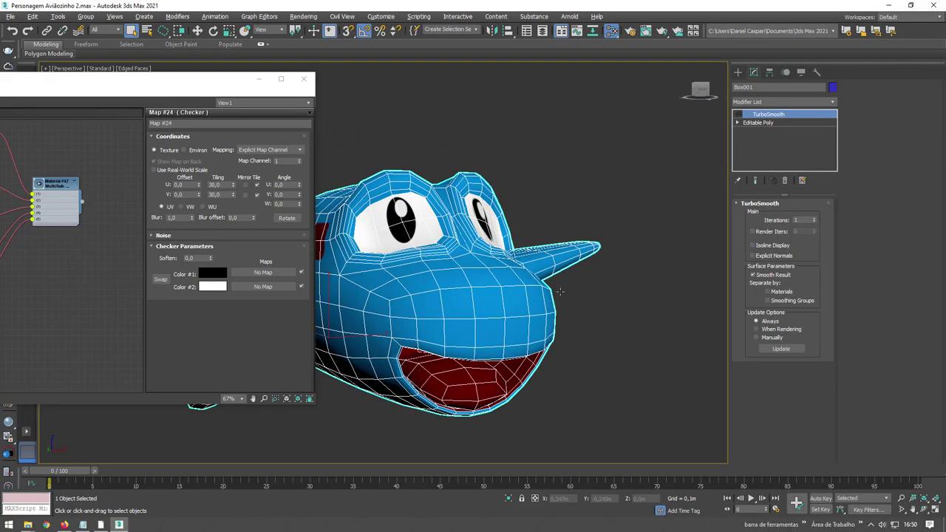
{"action": "key", "text": "F4"}
{"action": "scroll", "coordinate": [551, 315], "scroll_direction": "down", "scroll_amount": 5}
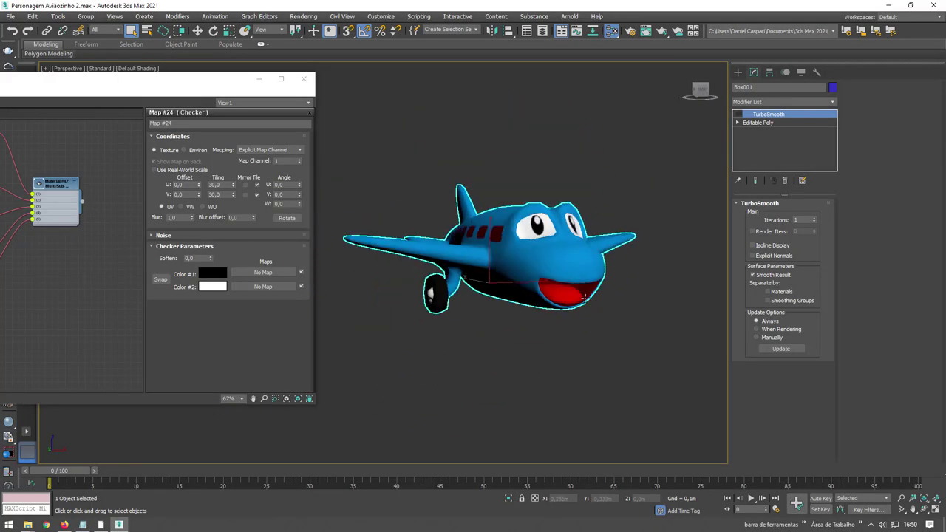
{"action": "mouse_move", "coordinate": [561, 316]}
{"action": "middle_mouse_down", "text": "alt"}
{"action": "mouse_move", "coordinate": [526, 309]}
{"action": "mouse_move", "coordinate": [589, 322]}
{"action": "mouse_move", "coordinate": [577, 347]}
{"action": "mouse_move", "coordinate": [503, 262]}
{"action": "middle_mouse_up", "text": "alt"}
{"action": "scroll", "coordinate": [503, 262], "scroll_direction": "up", "scroll_amount": 3}
{"action": "scroll", "coordinate": [505, 253], "scroll_direction": "up", "scroll_amount": 3}
{"action": "scroll", "coordinate": [511, 195], "scroll_direction": "down", "scroll_amount": 5}
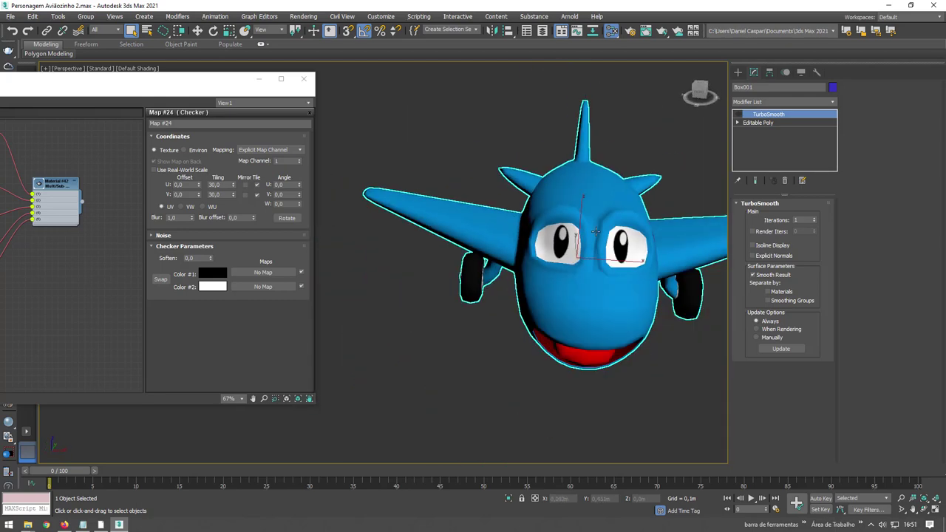
{"action": "mouse_move", "coordinate": [558, 255]}
{"action": "middle_mouse_down", "text": "alt"}
{"action": "mouse_move", "coordinate": [576, 253]}
{"action": "mouse_move", "coordinate": [537, 293]}
{"action": "middle_mouse_up", "text": "alt"}
{"action": "scroll", "coordinate": [576, 252], "scroll_direction": "up", "scroll_amount": 4}
{"action": "scroll", "coordinate": [576, 253], "scroll_direction": "down", "scroll_amount": 4}
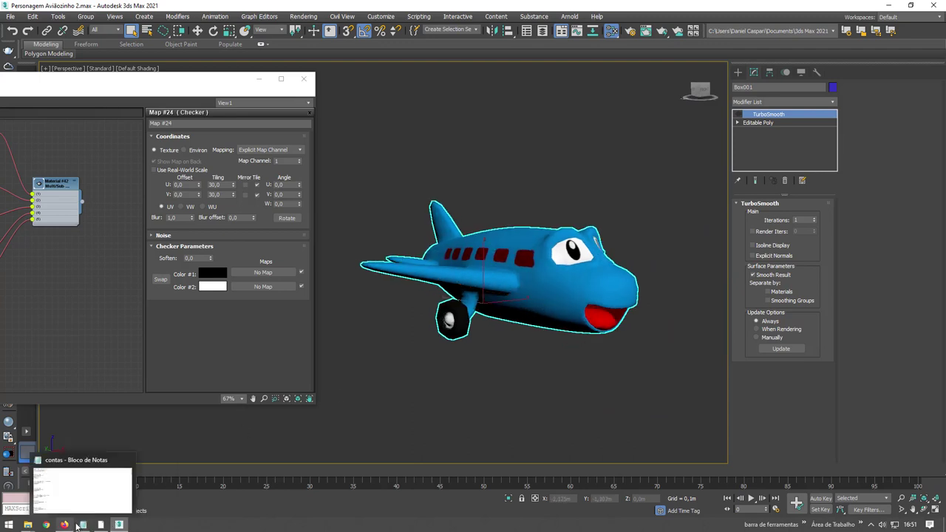
Open corpo.psd in Photoshop, hide Group 1, and zoom out to show the full UV layout
{"action": "left_click", "coordinate": [99, 525]}
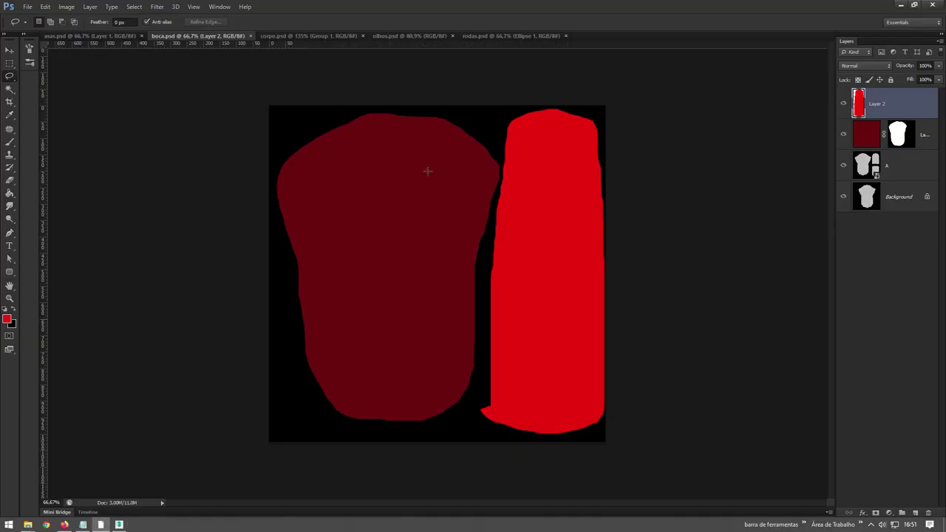
{"action": "left_click", "coordinate": [273, 36]}
{"action": "left_click", "coordinate": [843, 93]}
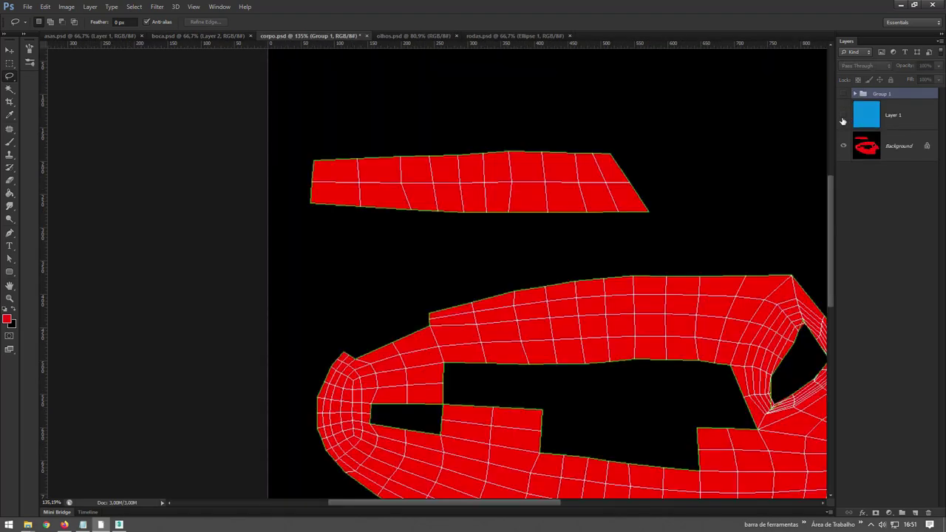
{"action": "key", "text": "z"}
{"action": "left_click", "coordinate": [703, 207], "text": "alt"}
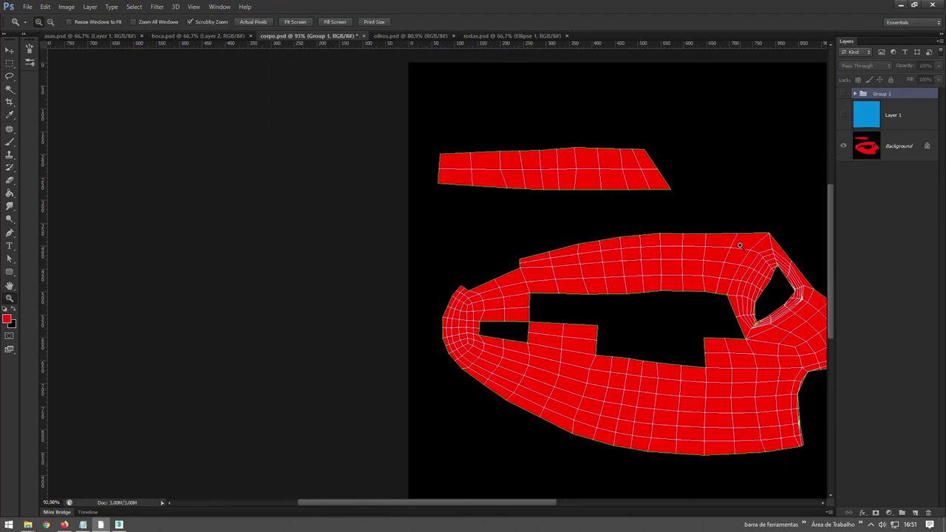
{"action": "mouse_move", "coordinate": [649, 239]}
{"action": "left_mouse_down"}
{"action": "mouse_move", "coordinate": [484, 205]}
{"action": "mouse_move", "coordinate": [397, 205]}
{"action": "left_mouse_up"}
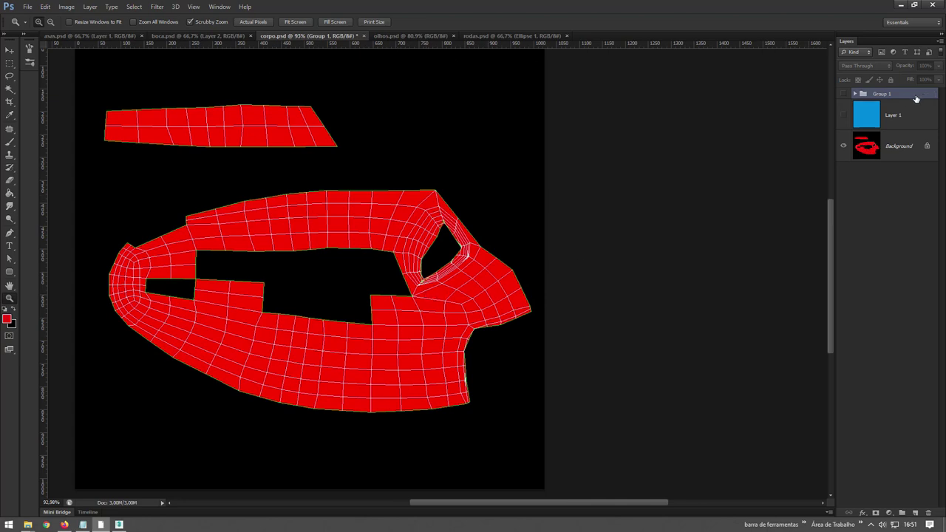
Add a new empty layer and set the foreground colour to light pink
{"action": "left_click", "coordinate": [915, 512]}
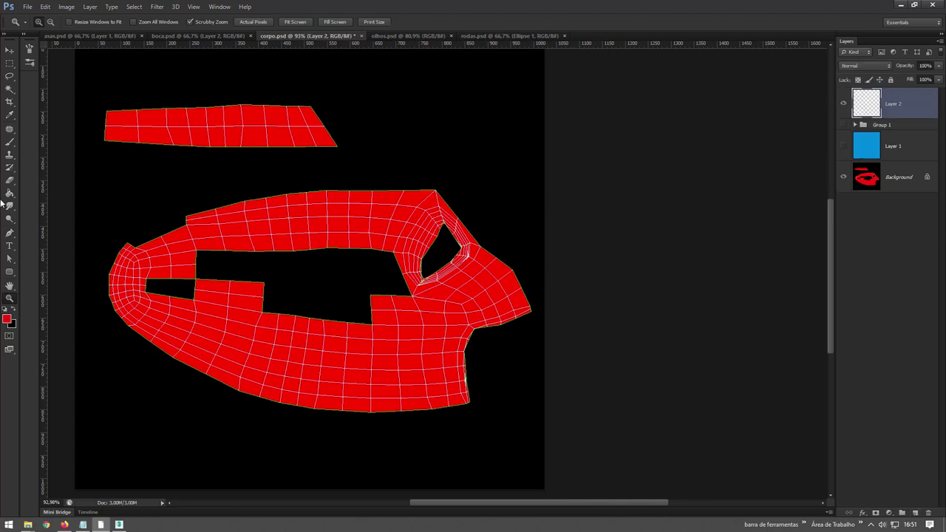
{"action": "left_click", "coordinate": [8, 320]}
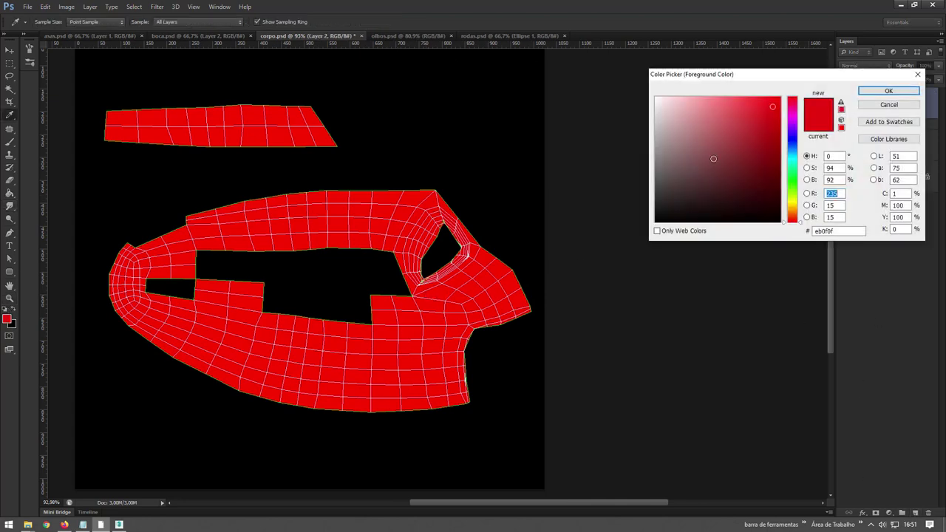
{"action": "left_click_drag", "start_coordinate": [730, 111], "coordinate": [717, 102]}
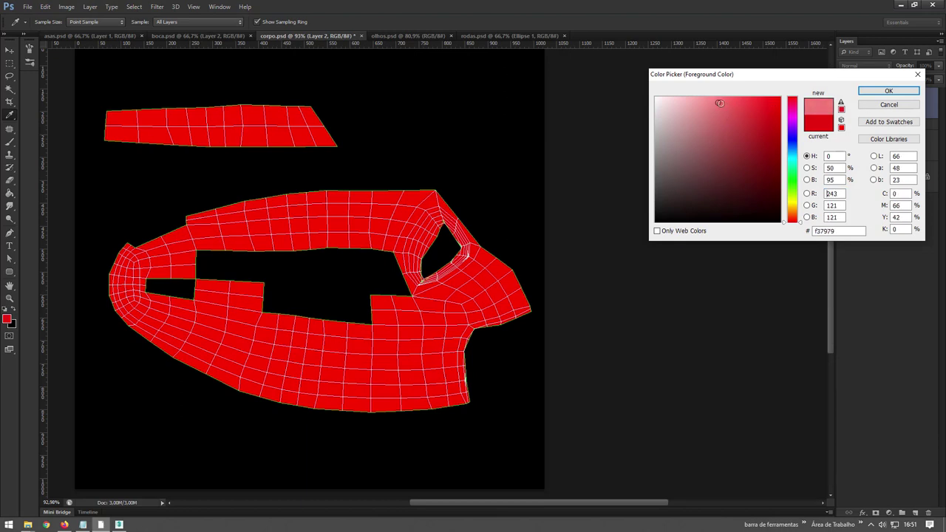
{"action": "left_click", "coordinate": [888, 91]}
Paint a soft pink blush spot on the cheek area with a resized Brush
{"action": "key", "text": "z"}
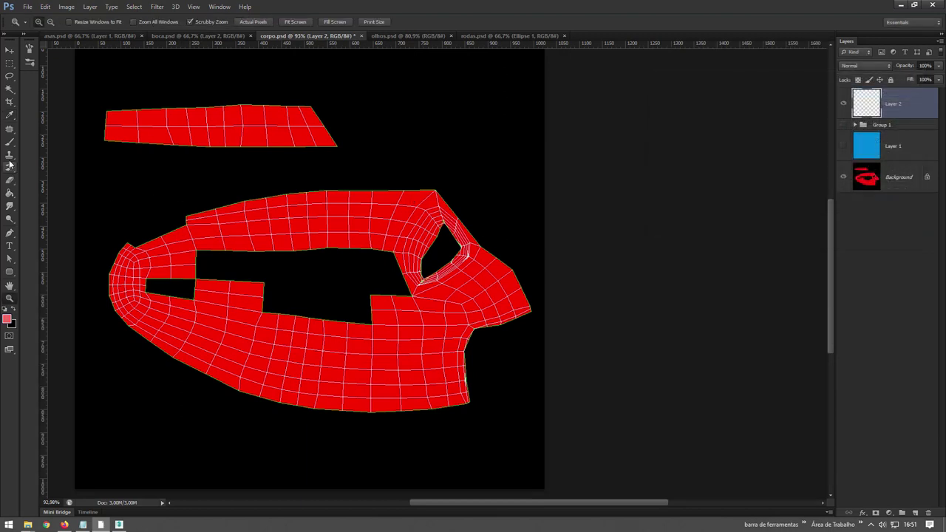
{"action": "left_click", "coordinate": [10, 142]}
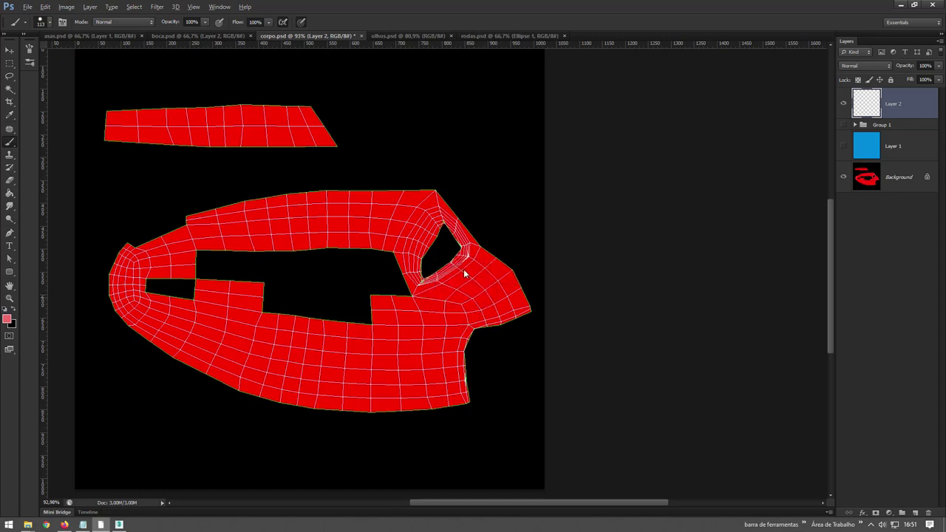
{"action": "right_click_drag", "start_coordinate": [464, 272], "coordinate": [459, 262], "text": "alt"}
{"action": "right_click_drag", "start_coordinate": [475, 299], "coordinate": [436, 306], "text": "alt"}
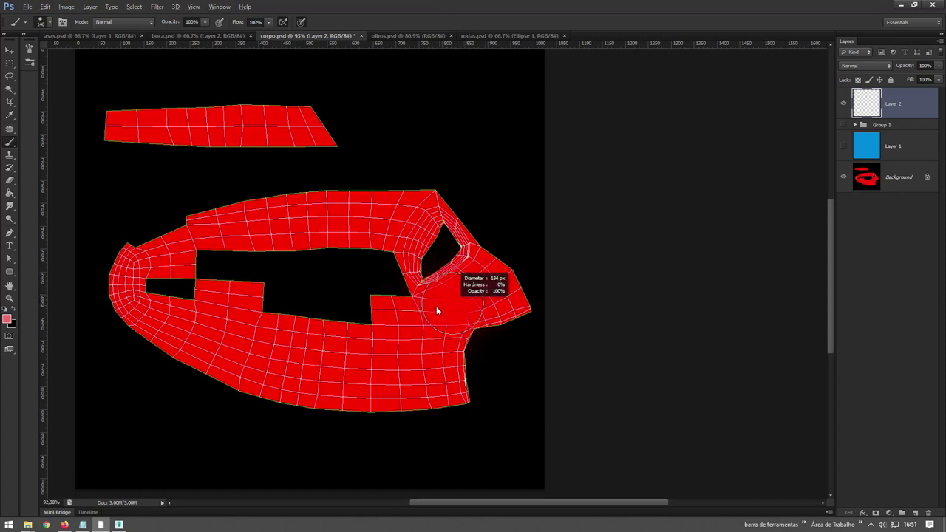
{"action": "left_click", "coordinate": [436, 306]}
{"action": "key", "text": "ctrl+z"}
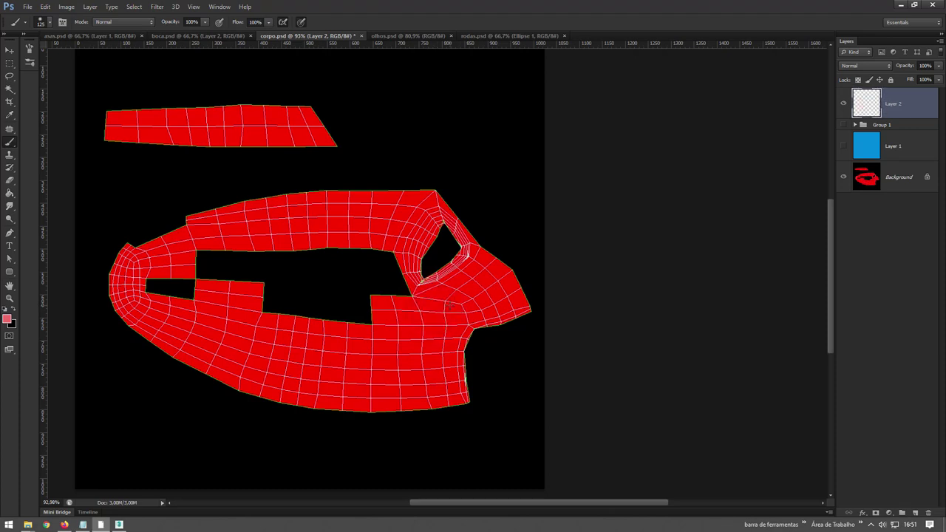
{"action": "left_click", "coordinate": [445, 305]}
Show Group 1 again, set the blush layer to 75% opacity, and save corpo.psd
{"action": "left_click", "coordinate": [843, 127]}
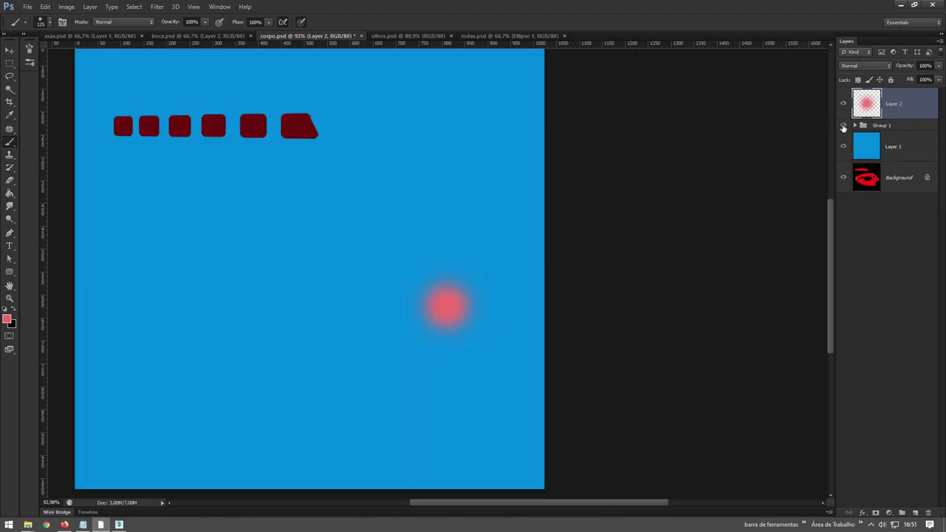
{"action": "left_click_drag", "start_coordinate": [898, 68], "coordinate": [903, 70]}
{"action": "key", "text": "ctrl+s"}
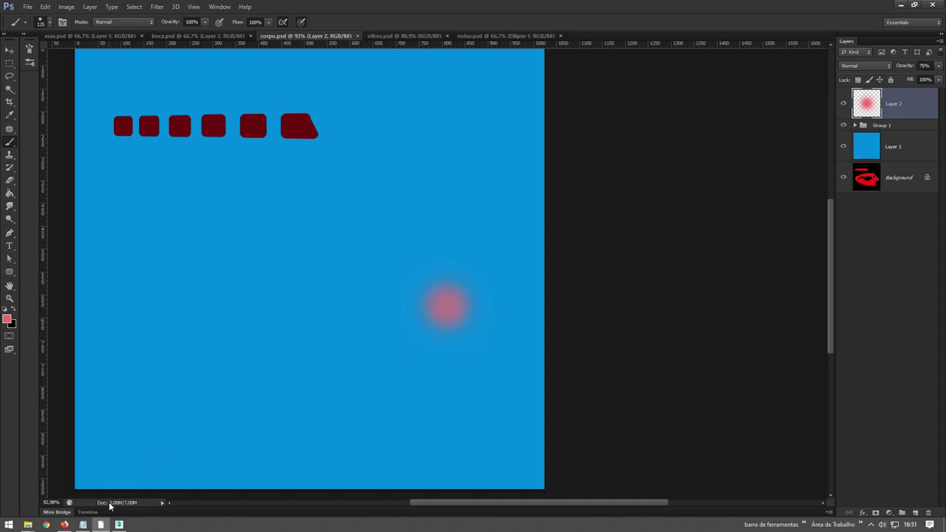
{"action": "left_click", "coordinate": [118, 525]}
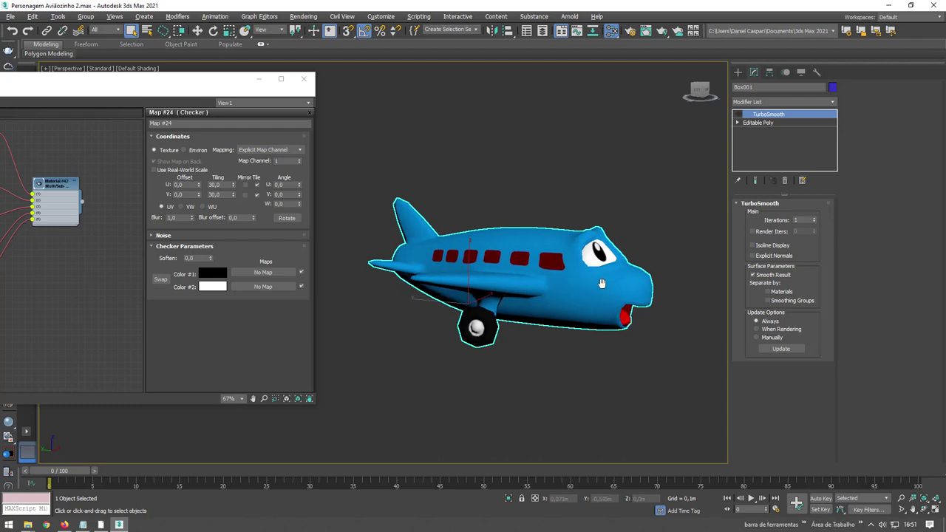
Orbit, pan and zoom around the airplane to check the pink cheek blush from the front and side
{"action": "scroll", "coordinate": [599, 291], "scroll_direction": "up", "scroll_amount": 3}
{"action": "scroll", "coordinate": [595, 246], "scroll_direction": "down", "scroll_amount": 4}
{"action": "mouse_move", "coordinate": [553, 180]}
{"action": "middle_mouse_down", "text": "alt"}
{"action": "mouse_move", "coordinate": [508, 217]}
{"action": "mouse_move", "coordinate": [582, 257]}
{"action": "mouse_move", "coordinate": [632, 236]}
{"action": "mouse_move", "coordinate": [523, 234]}
{"action": "mouse_move", "coordinate": [630, 242]}
{"action": "middle_mouse_up", "text": "alt"}
{"action": "scroll", "coordinate": [632, 236], "scroll_direction": "down", "scroll_amount": 3}
{"action": "scroll", "coordinate": [458, 236], "scroll_direction": "up", "scroll_amount": 3}
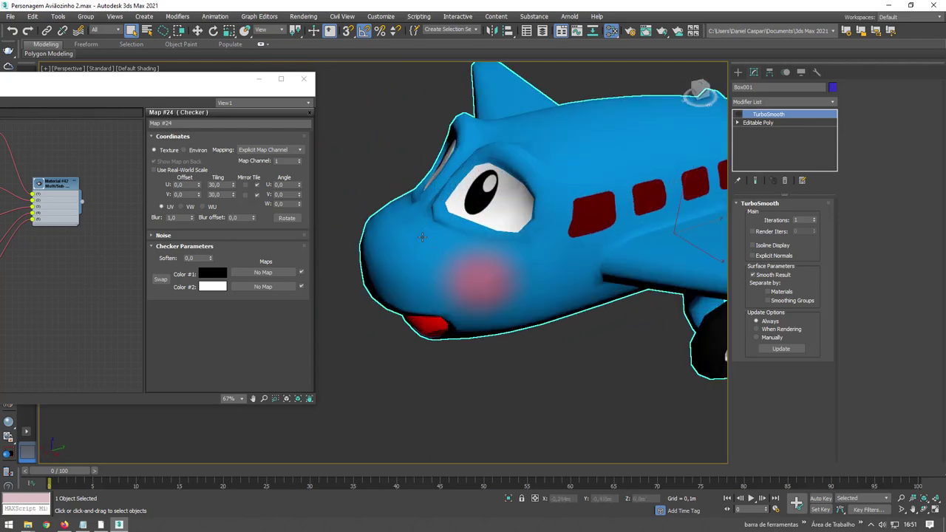
{"action": "scroll", "coordinate": [458, 236], "scroll_direction": "down", "scroll_amount": 3}
{"action": "mouse_move", "coordinate": [458, 236]}
{"action": "middle_mouse_down", "text": "alt"}
{"action": "mouse_move", "coordinate": [490, 250]}
{"action": "mouse_move", "coordinate": [622, 172]}
{"action": "mouse_move", "coordinate": [473, 226]}
{"action": "middle_mouse_up", "text": "alt"}
{"action": "scroll", "coordinate": [473, 226], "scroll_direction": "up", "scroll_amount": 2}
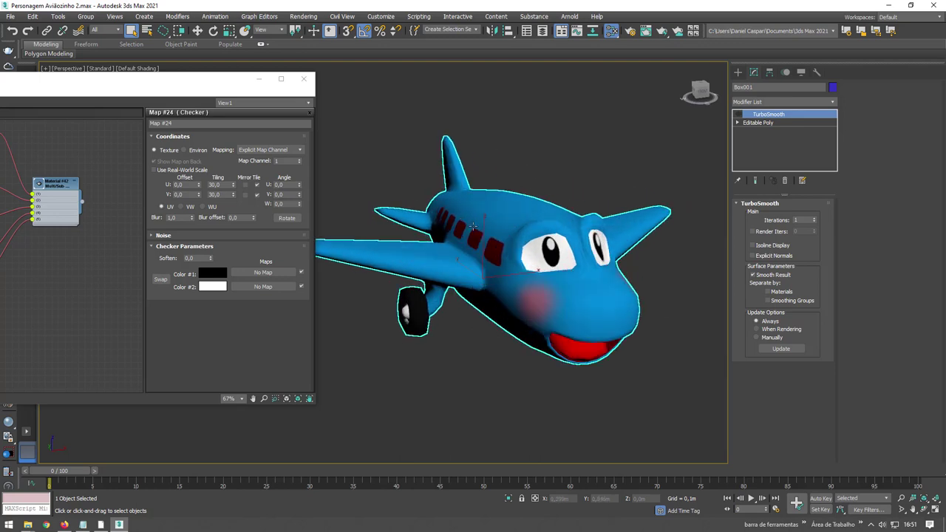
{"action": "middle_click_drag", "start_coordinate": [545, 247], "coordinate": [515, 241]}
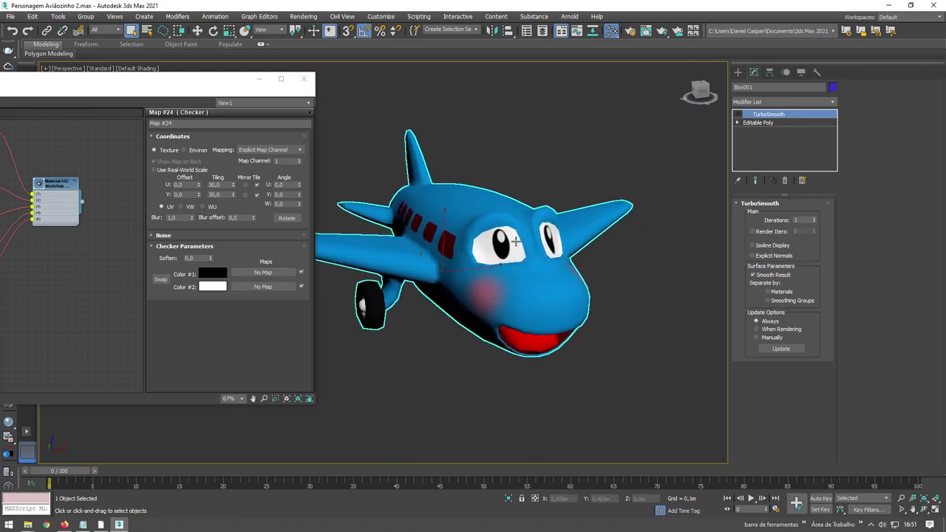
{"action": "scroll", "coordinate": [452, 240], "scroll_direction": "down", "scroll_amount": 5}
{"action": "scroll", "coordinate": [452, 239], "scroll_direction": "up", "scroll_amount": 3}
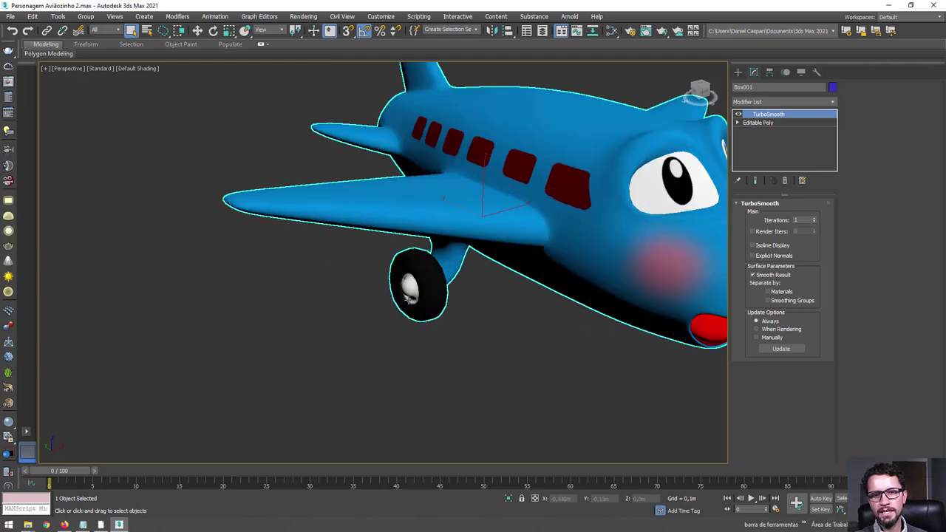
{"action": "scroll", "coordinate": [451, 239], "scroll_direction": "up", "scroll_amount": 3}
{"action": "scroll", "coordinate": [465, 331], "scroll_direction": "down", "scroll_amount": 5}
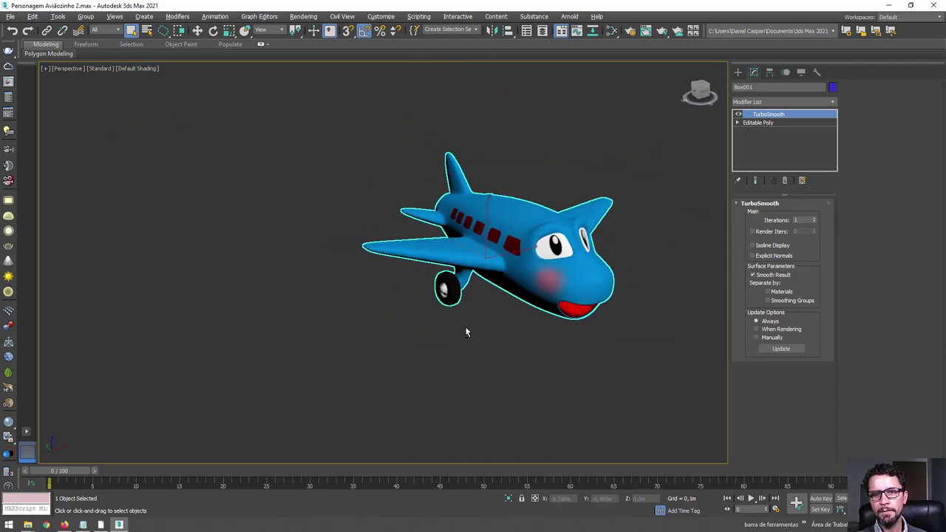
{"action": "middle_click_drag", "start_coordinate": [465, 325], "coordinate": [333, 337], "text": "alt"}
In rodas.psd, hide Ellipse 1 and Layer 1, add a new layer, and zoom to the tread band
{"action": "left_click", "coordinate": [101, 524]}
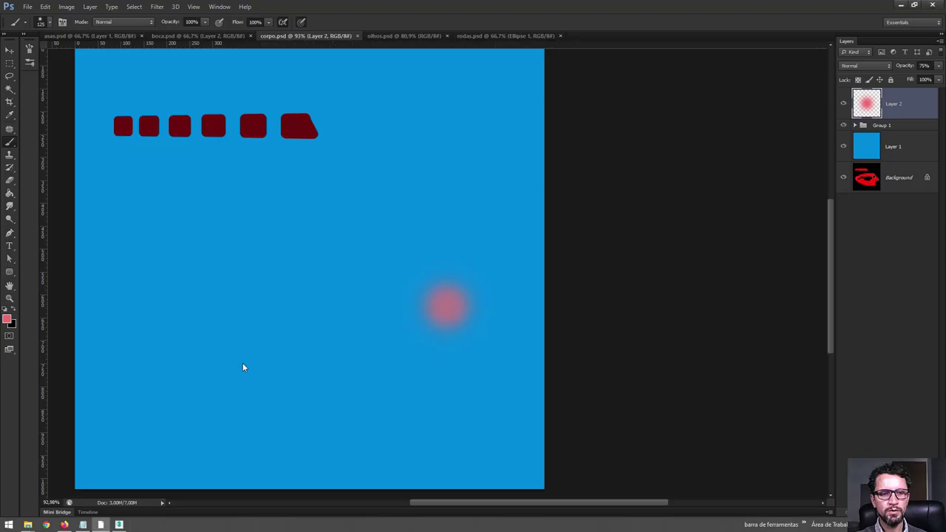
{"action": "left_click", "coordinate": [487, 35]}
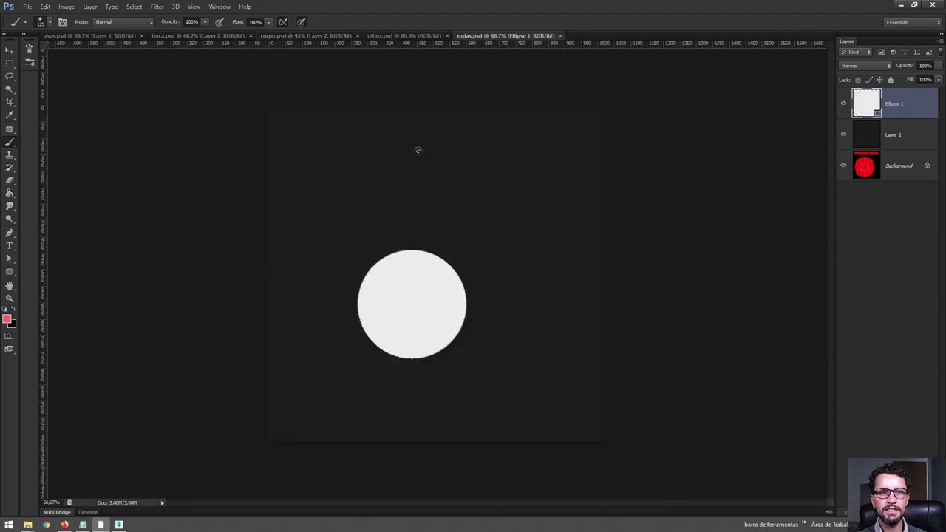
{"action": "left_click", "coordinate": [843, 136]}
{"action": "left_click", "coordinate": [843, 103]}
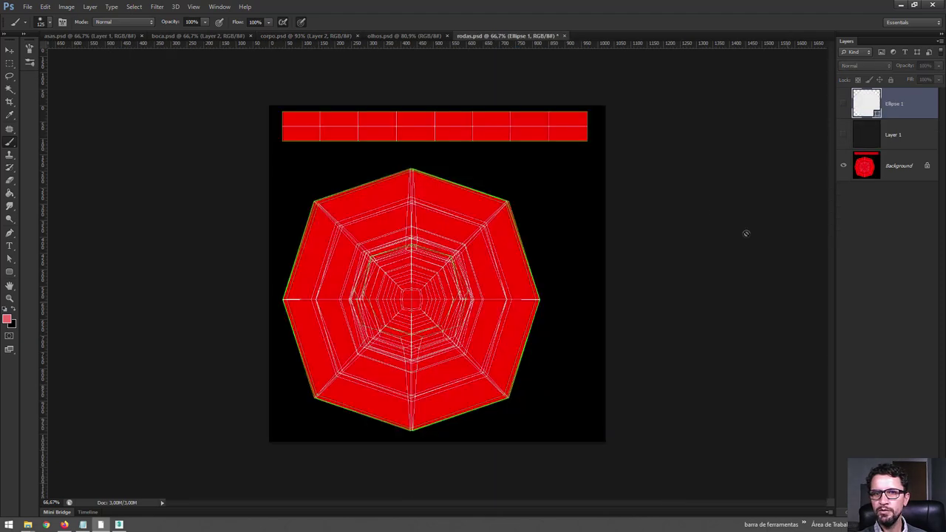
{"action": "key", "text": "ctrl+shift+alt+n"}
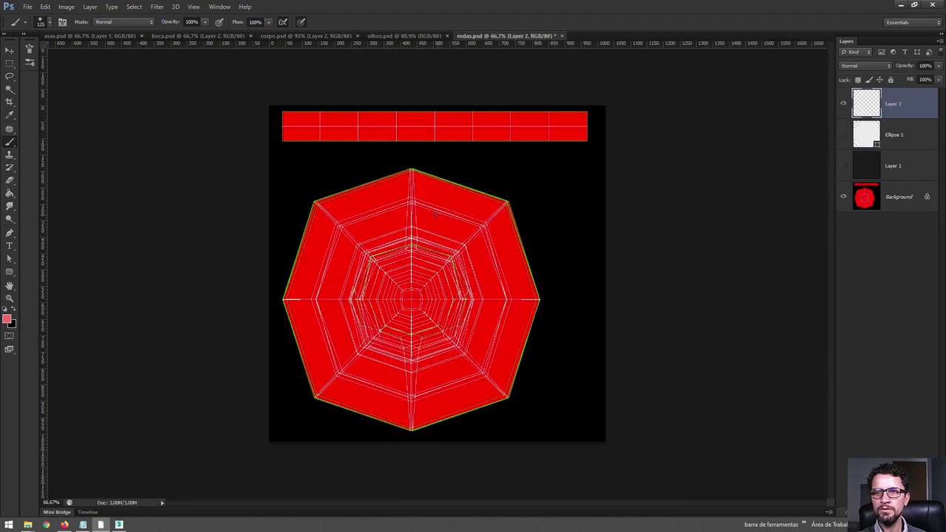
{"action": "key", "text": "z"}
{"action": "left_click_drag", "start_coordinate": [294, 107], "coordinate": [283, 113]}
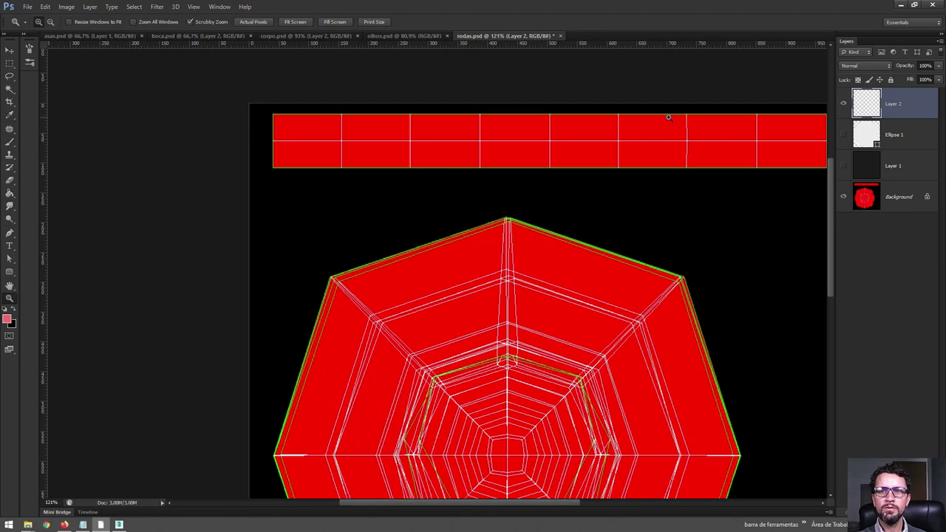
{"action": "left_click_drag", "start_coordinate": [440, 189], "coordinate": [77, 191]}
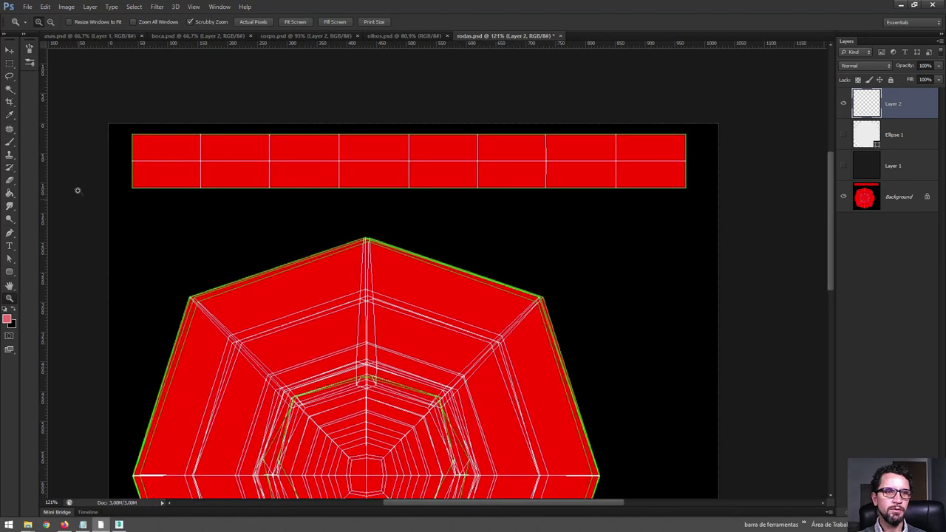
Paint the first straight white brush stripe along the top of the red tread band
{"action": "left_click", "coordinate": [11, 142]}
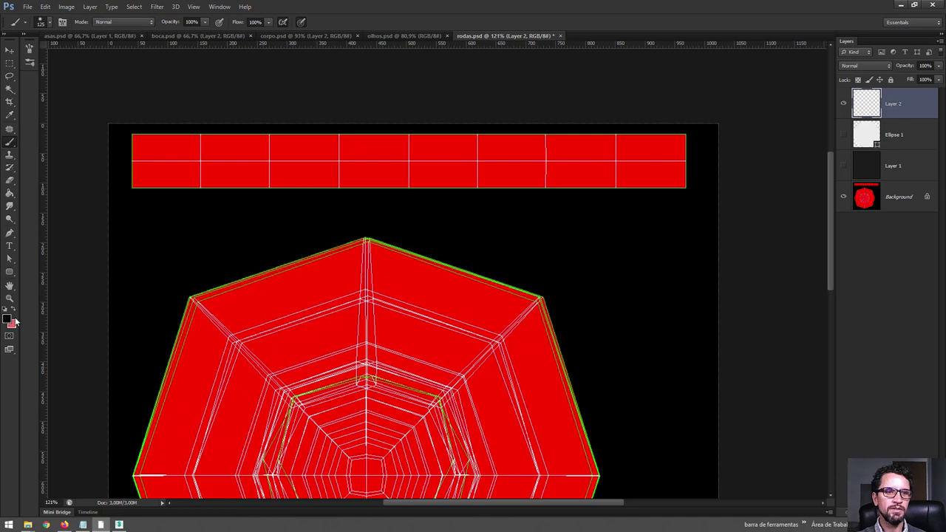
{"action": "left_click", "coordinate": [8, 318]}
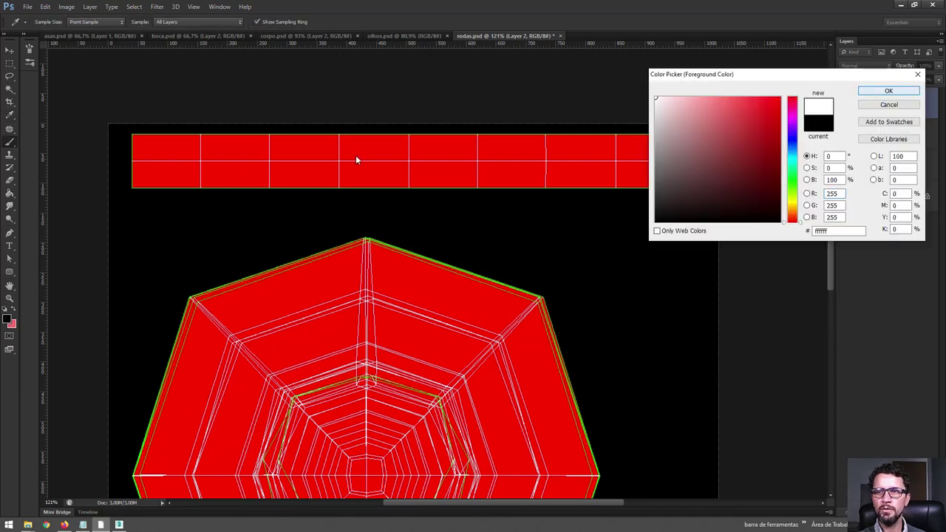
{"action": "key", "text": "Return"}
{"action": "left_click_drag", "start_coordinate": [353, 164], "coordinate": [484, 164]}
{"action": "key", "text": "ctrl+z"}
{"action": "right_click_drag", "start_coordinate": [143, 157], "coordinate": [143, 159], "text": "alt"}
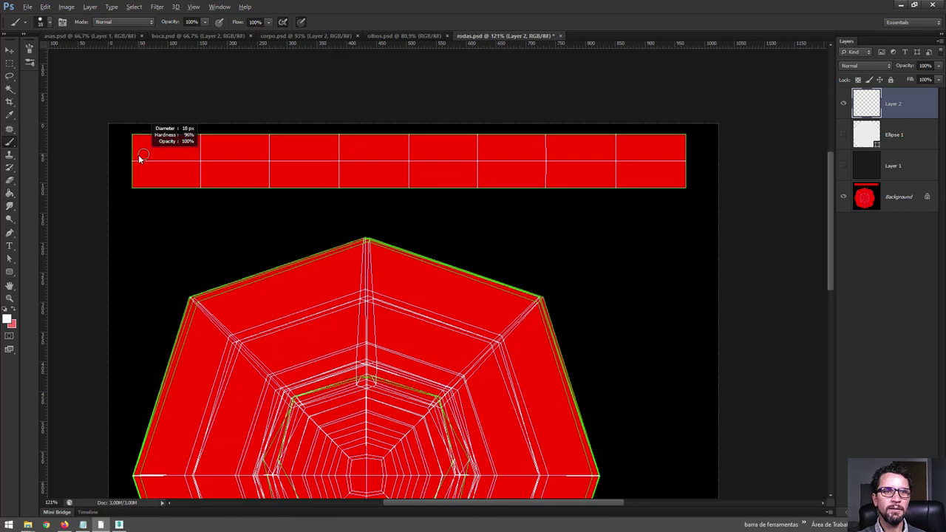
{"action": "left_click_drag", "start_coordinate": [125, 148], "coordinate": [710, 157], "text": "shift"}
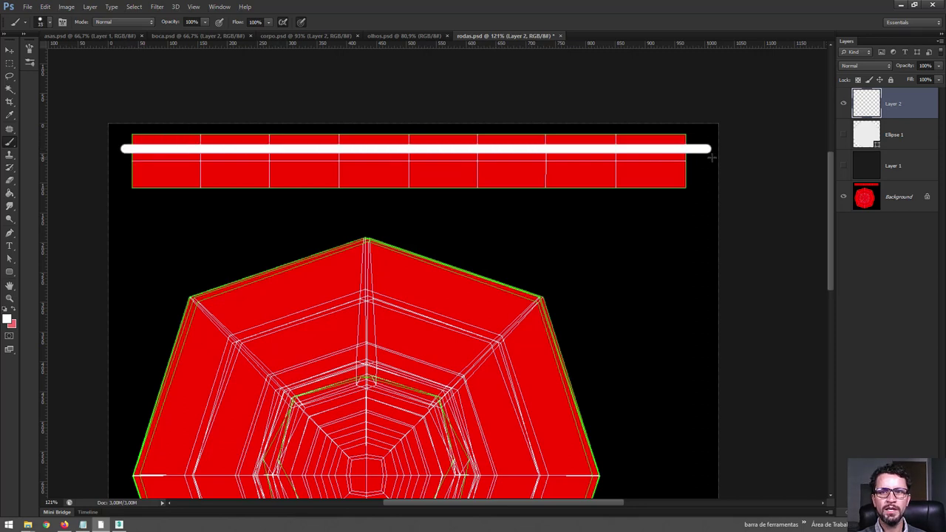
Paint the second and third white stripes across the band, then show Ellipse 1 and Layer 1
{"action": "left_click_drag", "start_coordinate": [122, 166], "coordinate": [489, 167], "text": "shift"}
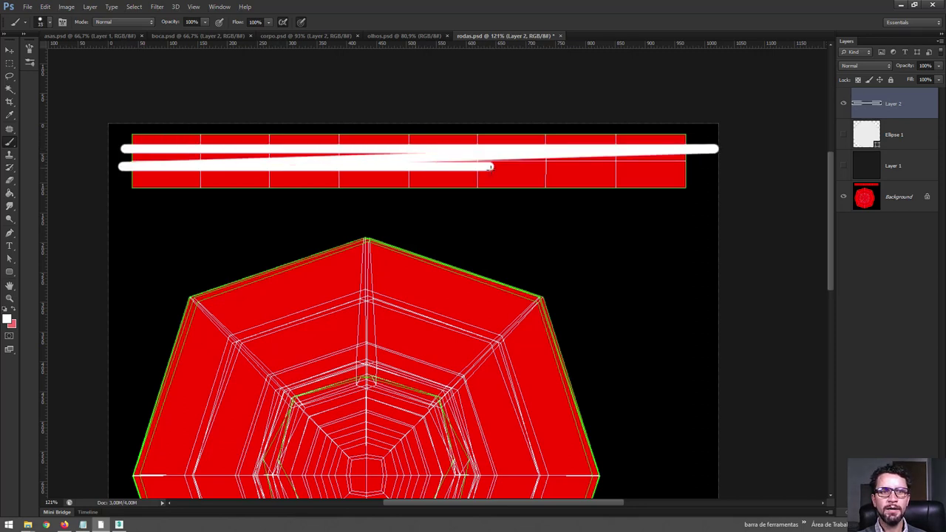
{"action": "key", "text": "ctrl+z"}
{"action": "left_click_drag", "start_coordinate": [121, 163], "coordinate": [741, 168], "text": "shift"}
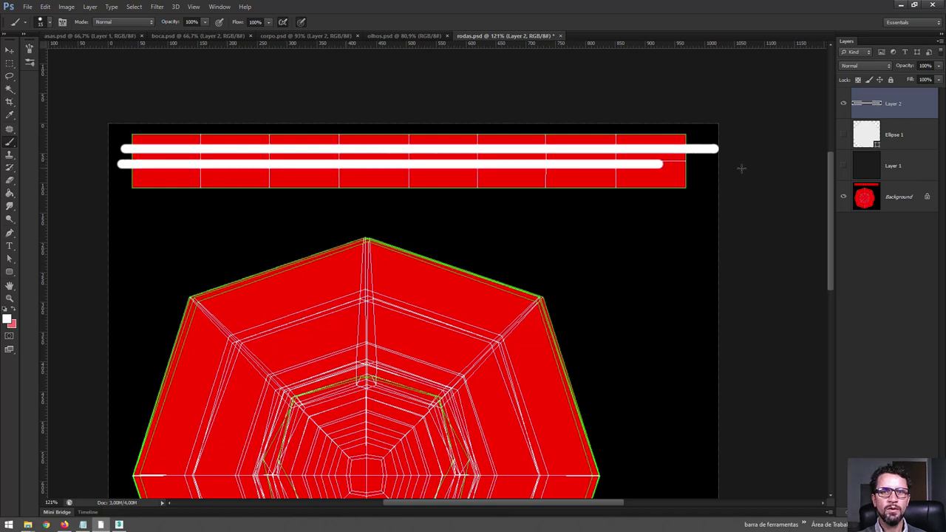
{"action": "left_click", "coordinate": [119, 180], "text": "shift"}
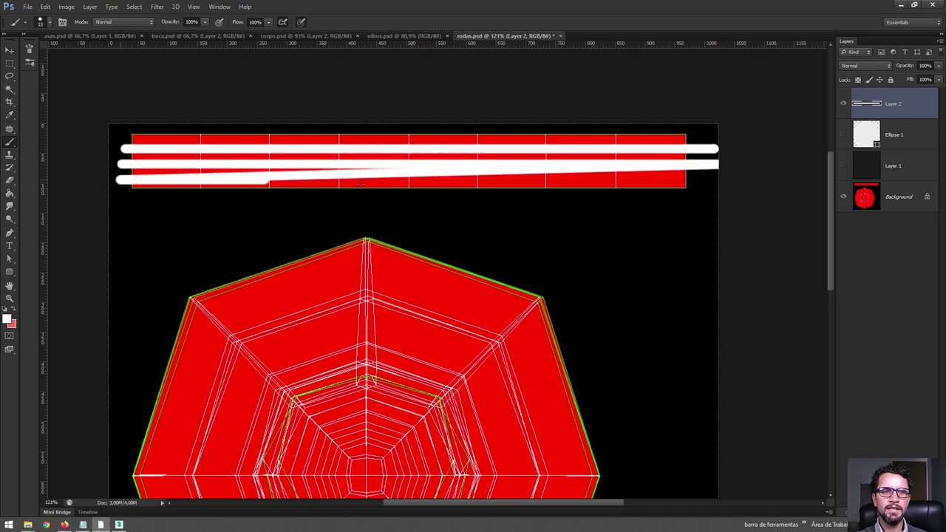
{"action": "key", "text": "ctrl+z"}
{"action": "left_click_drag", "start_coordinate": [189, 181], "coordinate": [664, 190], "text": "shift"}
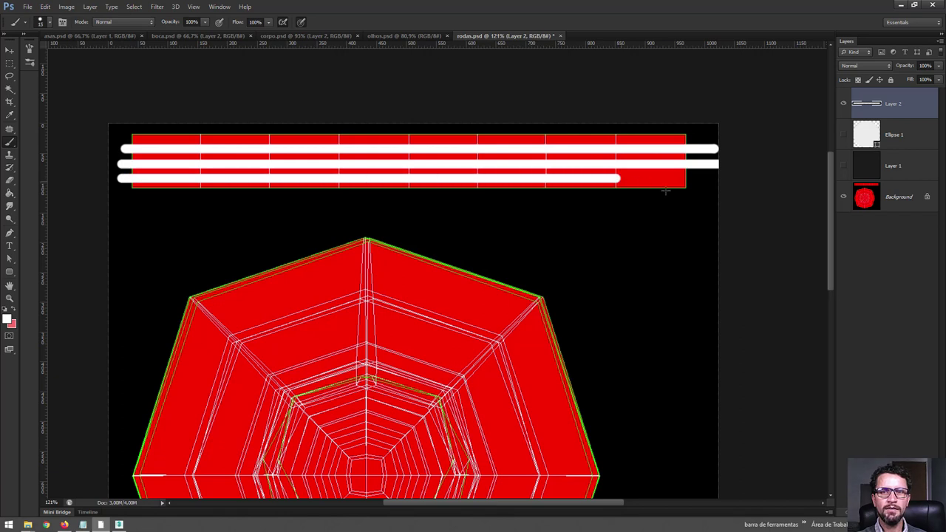
{"action": "left_click_drag", "start_coordinate": [843, 169], "coordinate": [845, 181]}
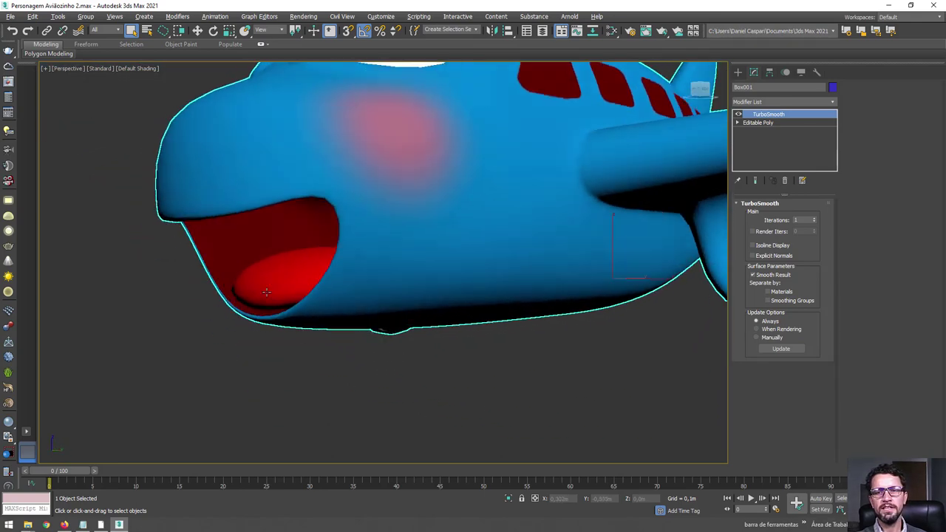
Check the striped tires in the viewport and set TurboSmooth Iterations from 1 to 2
{"action": "mouse_move", "coordinate": [266, 292]}
{"action": "middle_mouse_down", "text": "alt"}
{"action": "mouse_move", "coordinate": [318, 302]}
{"action": "mouse_move", "coordinate": [270, 298]}
{"action": "middle_mouse_up", "text": "alt"}
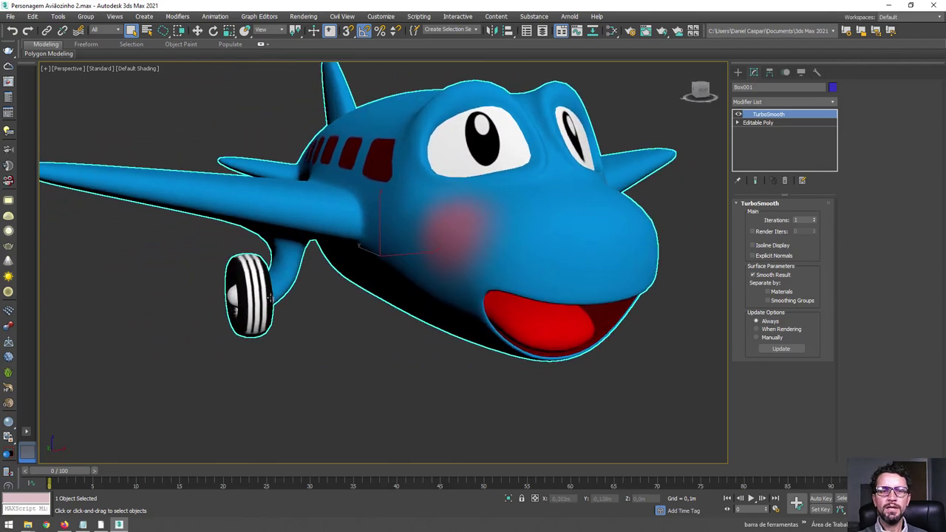
{"action": "scroll", "coordinate": [269, 296], "scroll_direction": "down", "scroll_amount": 3}
{"action": "scroll", "coordinate": [266, 297], "scroll_direction": "up", "scroll_amount": 6}
{"action": "scroll", "coordinate": [314, 214], "scroll_direction": "down", "scroll_amount": 3}
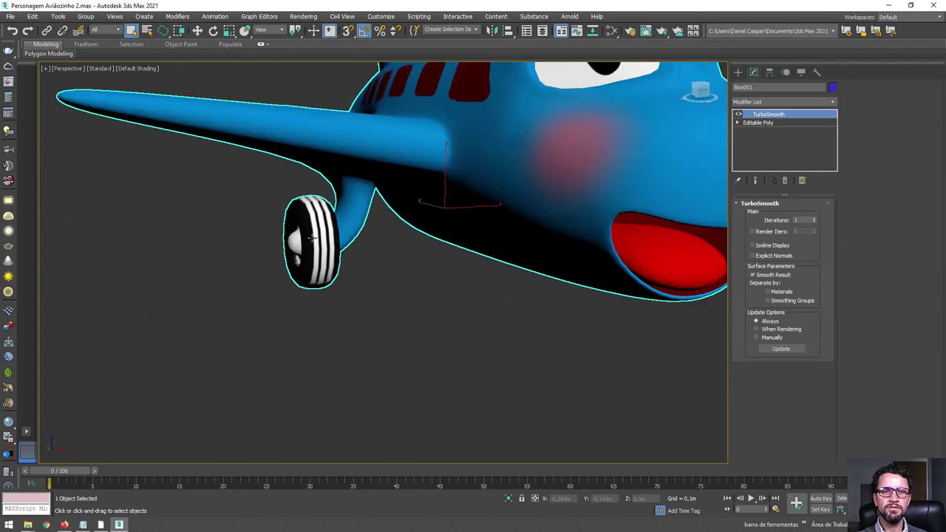
{"action": "scroll", "coordinate": [315, 222], "scroll_direction": "down", "scroll_amount": 4}
{"action": "mouse_move", "coordinate": [316, 222]}
{"action": "middle_mouse_down", "text": "alt"}
{"action": "mouse_move", "coordinate": [399, 299]}
{"action": "mouse_move", "coordinate": [443, 281]}
{"action": "middle_mouse_up", "text": "alt"}
{"action": "scroll", "coordinate": [399, 299], "scroll_direction": "up", "scroll_amount": 3}
{"action": "scroll", "coordinate": [443, 281], "scroll_direction": "up", "scroll_amount": 2}
{"action": "scroll", "coordinate": [336, 341], "scroll_direction": "up", "scroll_amount": 3}
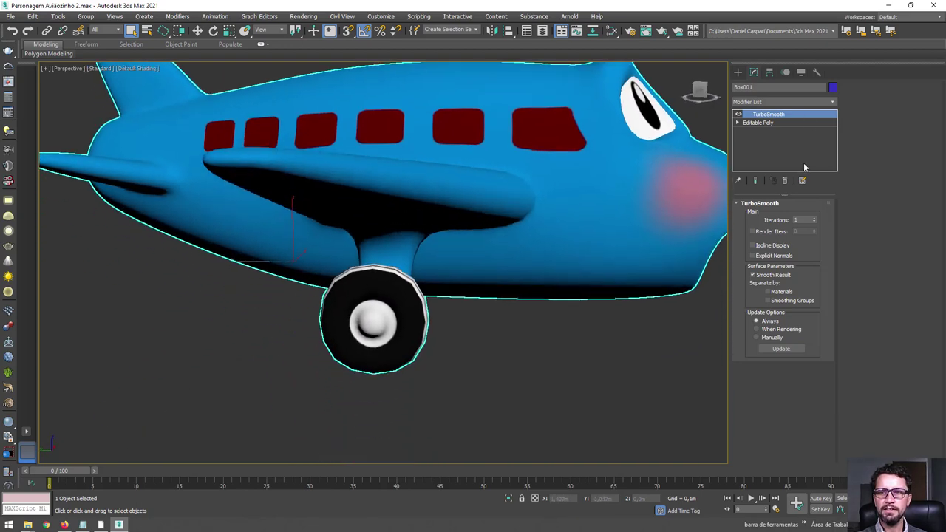
{"action": "left_click", "coordinate": [813, 219]}
Orbit around the smoothed airplane to inspect it from the front, three-quarter view and above
{"action": "mouse_move", "coordinate": [624, 334]}
{"action": "middle_mouse_down", "text": "alt"}
{"action": "mouse_move", "coordinate": [544, 320]}
{"action": "mouse_move", "coordinate": [490, 334]}
{"action": "middle_mouse_up", "text": "alt"}
{"action": "scroll", "coordinate": [583, 333], "scroll_direction": "down", "scroll_amount": 3}
{"action": "scroll", "coordinate": [491, 331], "scroll_direction": "up", "scroll_amount": 2}
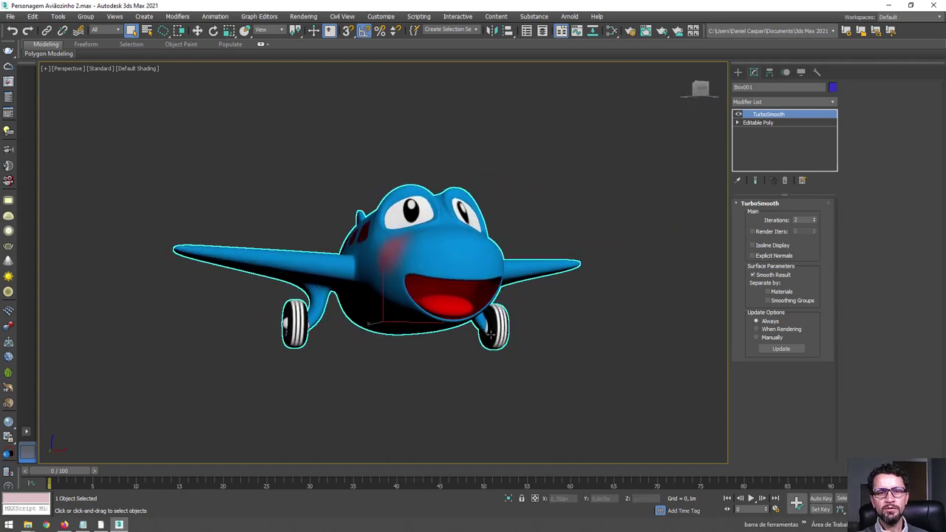
{"action": "mouse_move", "coordinate": [374, 365]}
{"action": "middle_mouse_down", "text": "alt"}
{"action": "mouse_move", "coordinate": [392, 376]}
{"action": "mouse_move", "coordinate": [425, 340]}
{"action": "middle_mouse_up", "text": "alt"}
{"action": "scroll", "coordinate": [426, 339], "scroll_direction": "up", "scroll_amount": 2}
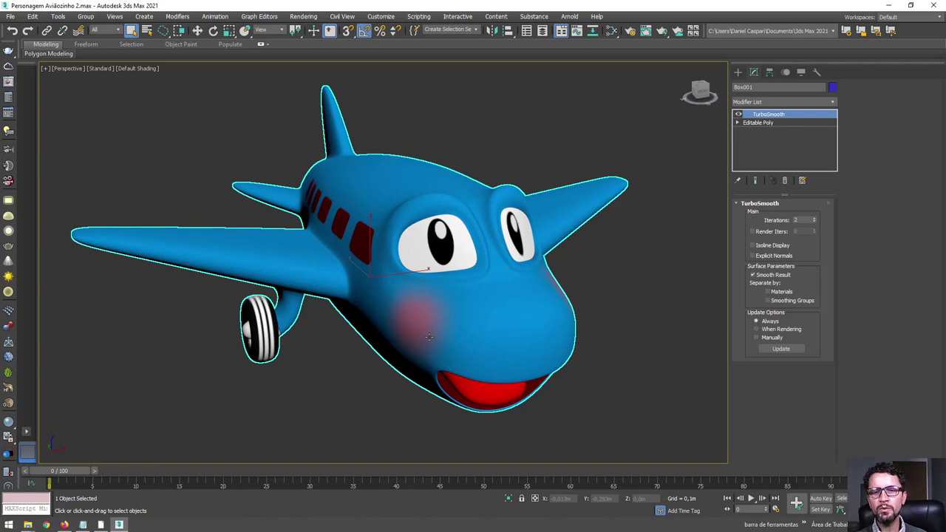
{"action": "mouse_move", "coordinate": [451, 291]}
{"action": "middle_mouse_down", "text": "alt"}
{"action": "mouse_move", "coordinate": [491, 333]}
{"action": "mouse_move", "coordinate": [492, 362]}
{"action": "mouse_move", "coordinate": [447, 339]}
{"action": "mouse_move", "coordinate": [341, 250]}
{"action": "middle_mouse_up", "text": "alt"}
{"action": "scroll", "coordinate": [490, 333], "scroll_direction": "down", "scroll_amount": 2}
{"action": "scroll", "coordinate": [480, 387], "scroll_direction": "up", "scroll_amount": 2}
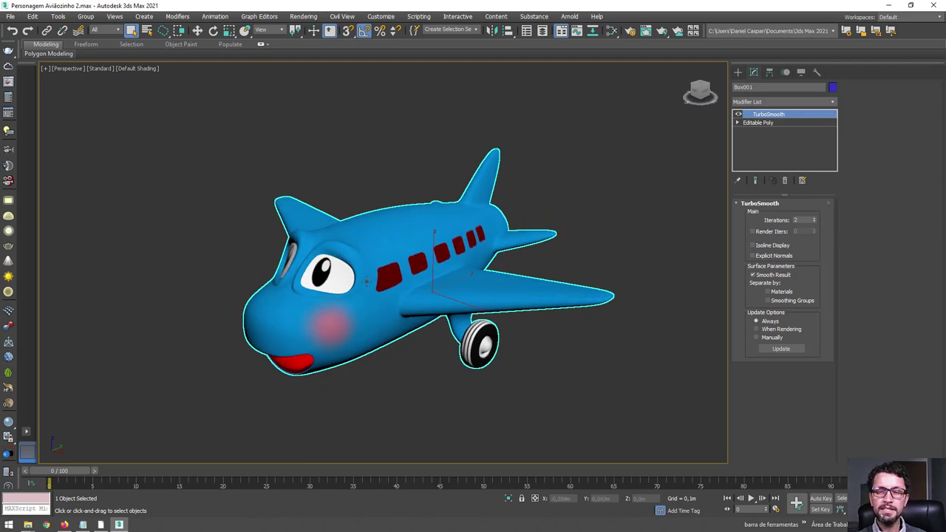
{"action": "mouse_move", "coordinate": [228, 201]}
{"action": "middle_mouse_down", "text": "alt"}
{"action": "mouse_move", "coordinate": [300, 220]}
{"action": "mouse_move", "coordinate": [299, 244]}
{"action": "mouse_move", "coordinate": [268, 214]}
{"action": "mouse_move", "coordinate": [298, 205]}
{"action": "mouse_move", "coordinate": [323, 264]}
{"action": "mouse_move", "coordinate": [191, 199]}
{"action": "mouse_move", "coordinate": [342, 294]}
{"action": "mouse_move", "coordinate": [198, 222]}
{"action": "mouse_move", "coordinate": [191, 243]}
{"action": "mouse_move", "coordinate": [210, 253]}
{"action": "middle_mouse_up", "text": "alt"}
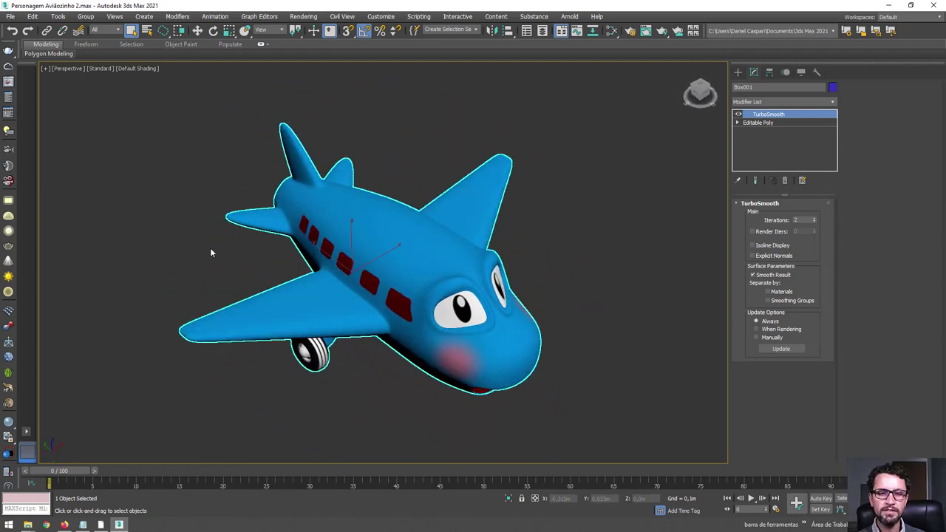